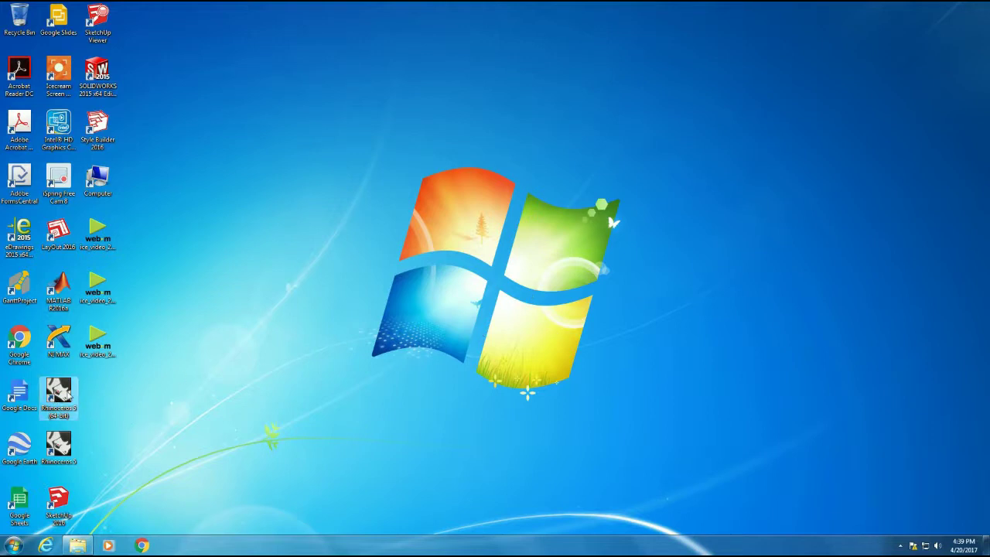
- Launch Rhinoceros 5 (64-bit), maximize it and open Skadi_Final_rev_FEB 14.3dm from the Downloads folder
double_click(53, 414)
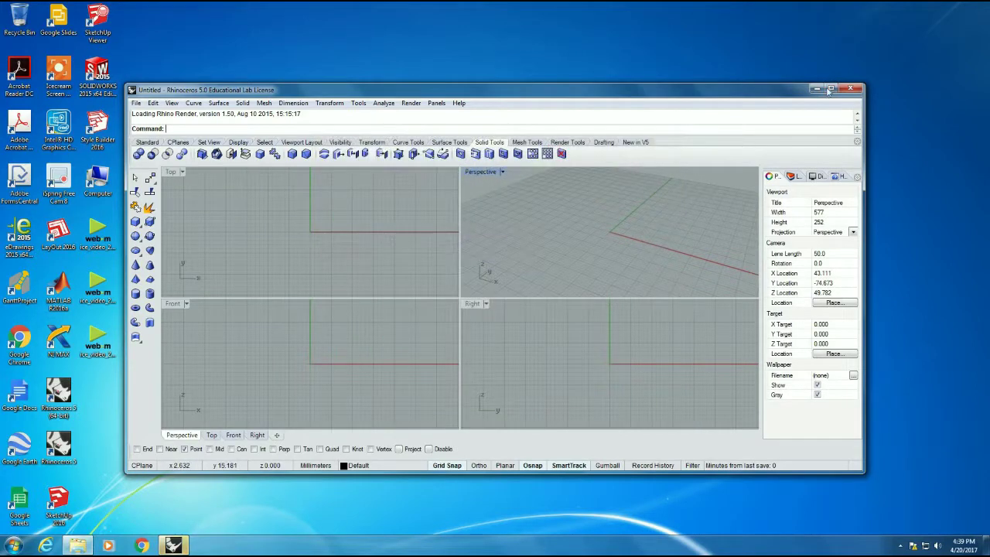
left_click(830, 88)
left_click(8, 15)
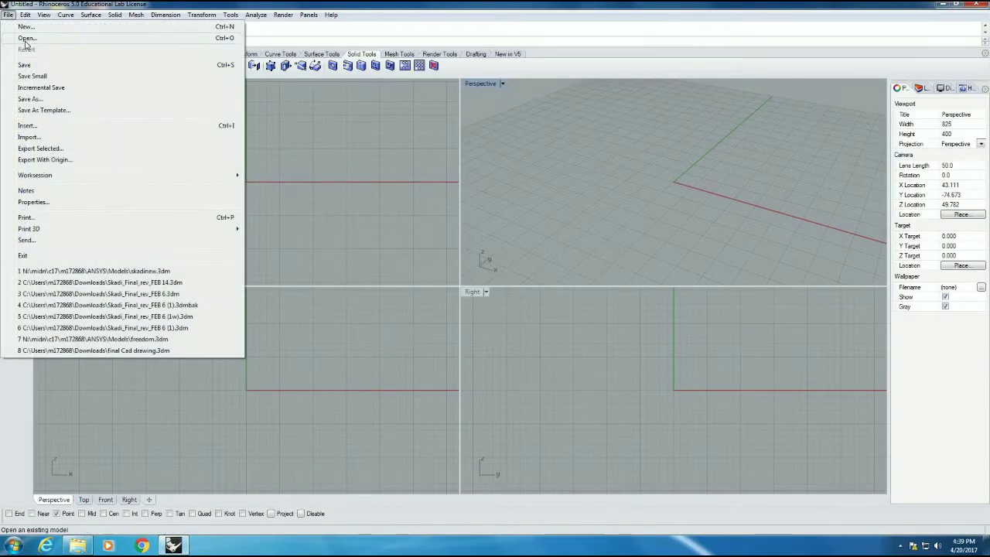
left_click(313, 97)
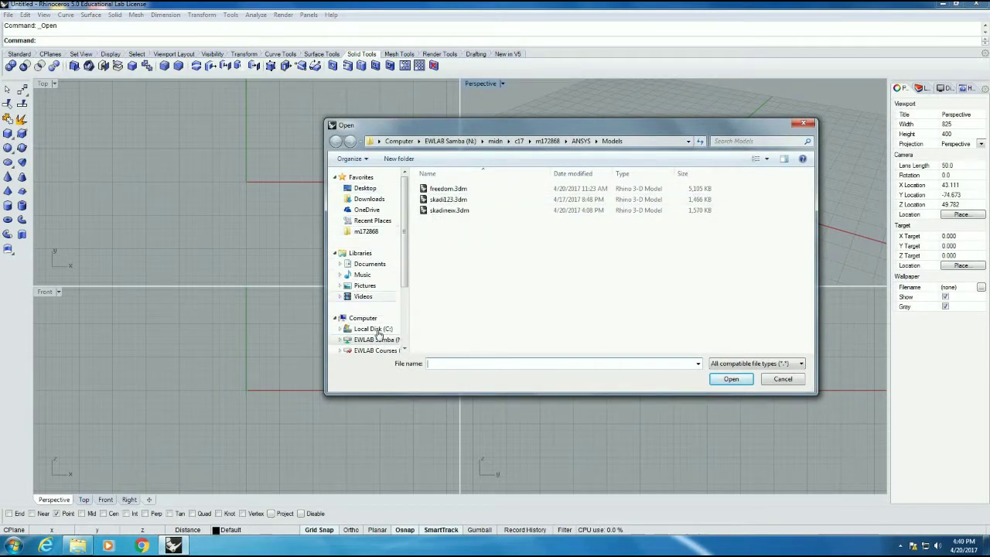
left_click(373, 200)
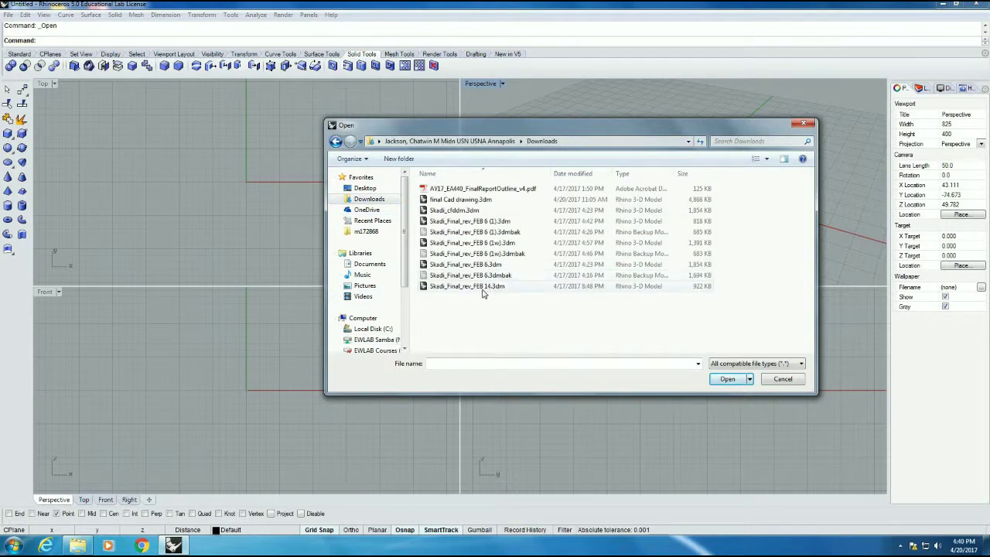
double_click(482, 288)
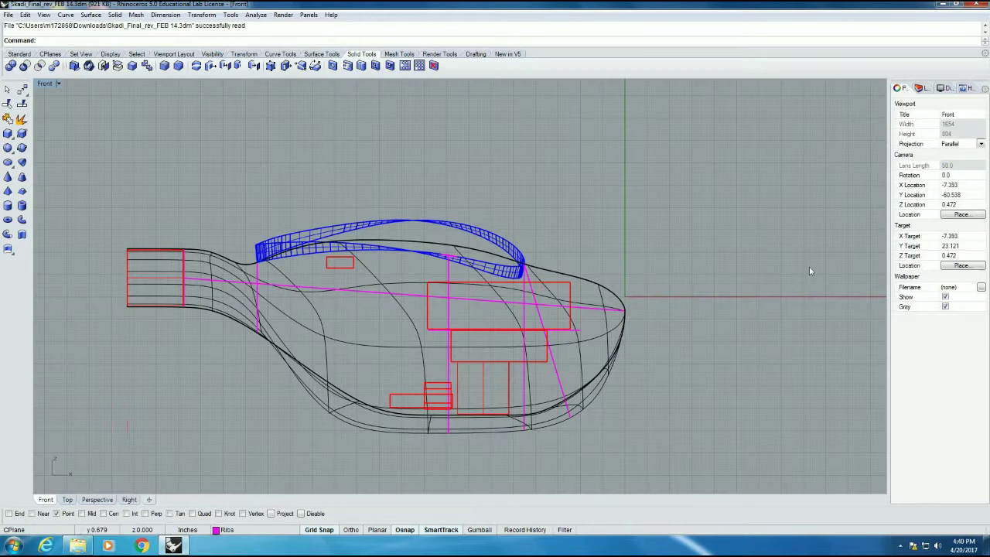
- Display the model in the Perspective view, bring up the layer list and turn on the Tail layer
left_click(95, 501)
scroll(549, 341, "down", 6)
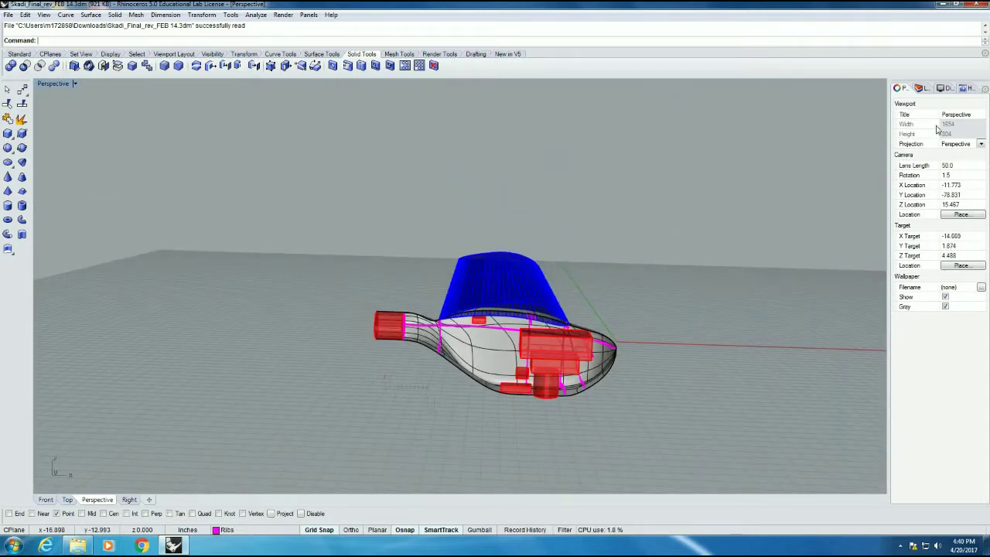
left_click(920, 89)
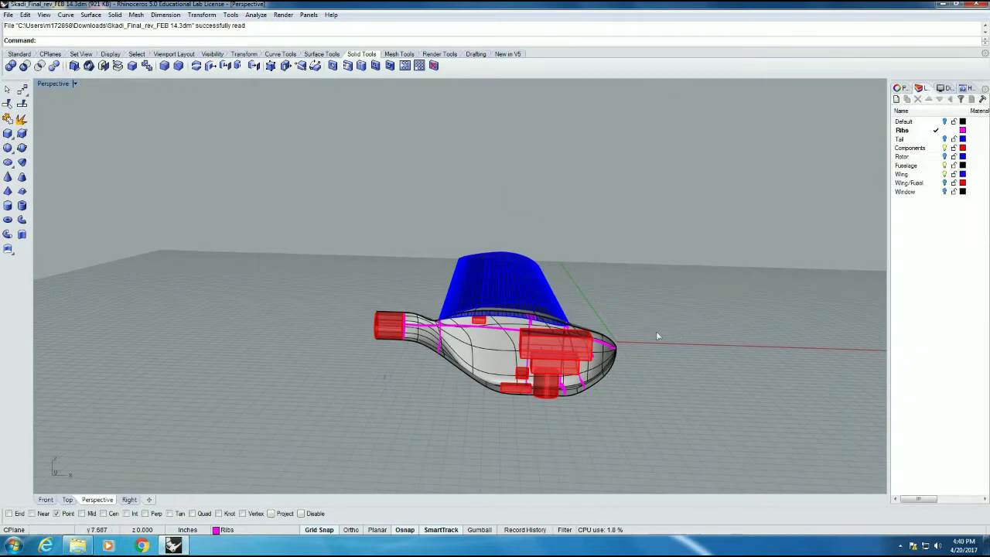
middle_click(655, 331)
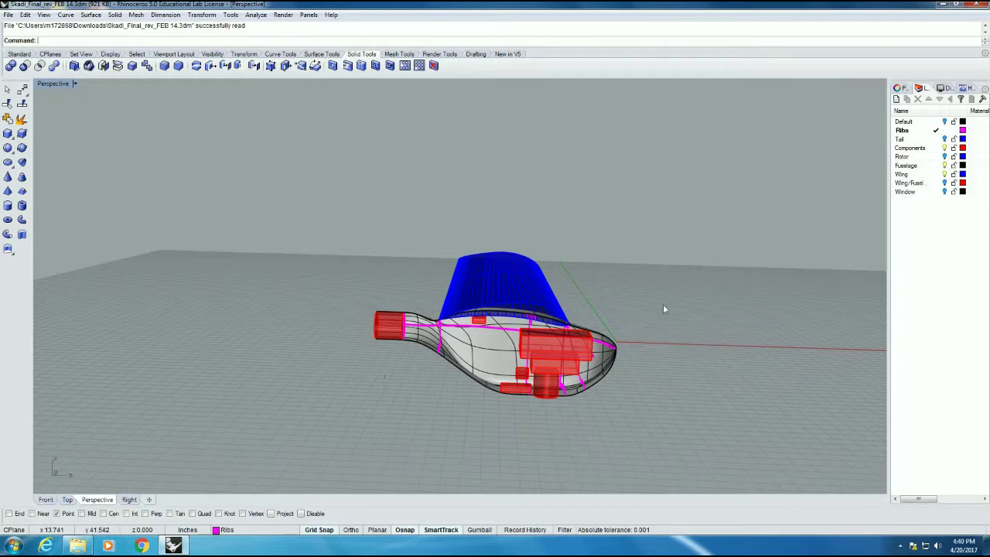
right_click_drag(599, 306, 555, 317)
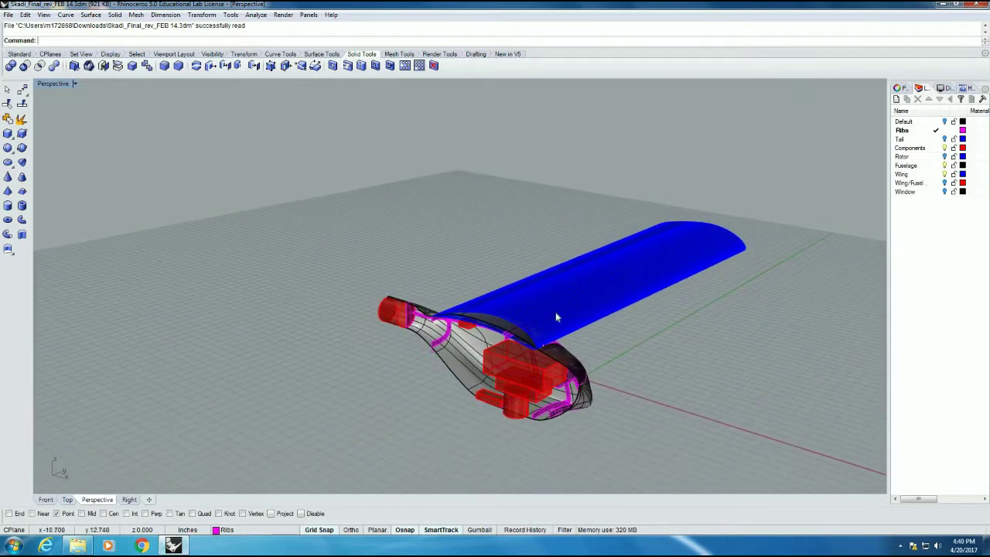
right_click_drag(453, 337, 522, 310)
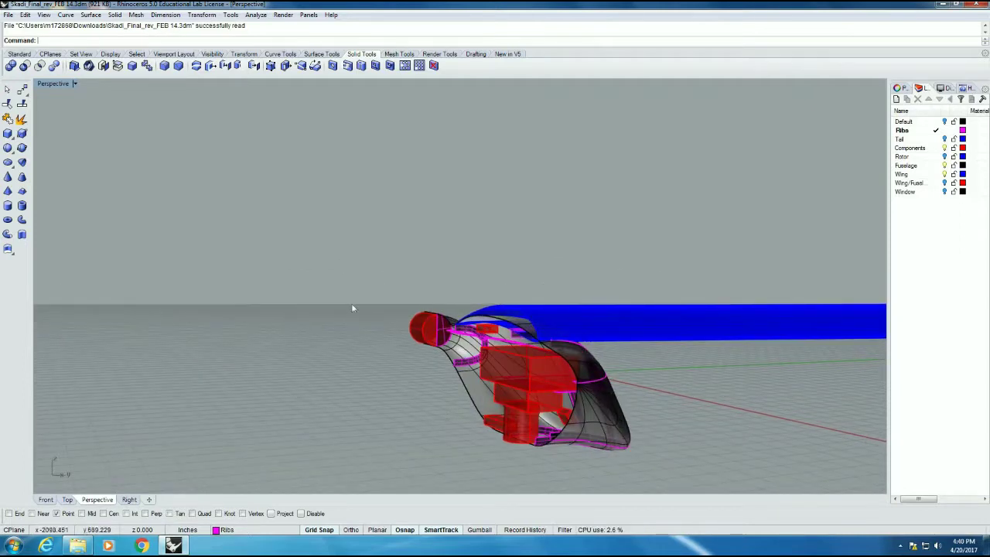
right_click_drag(382, 334, 568, 412)
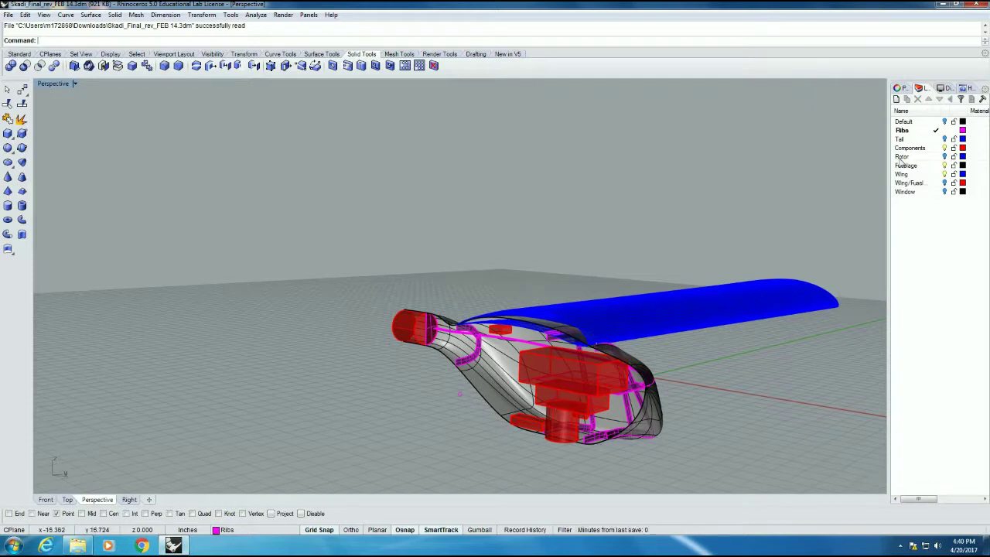
left_click(944, 138)
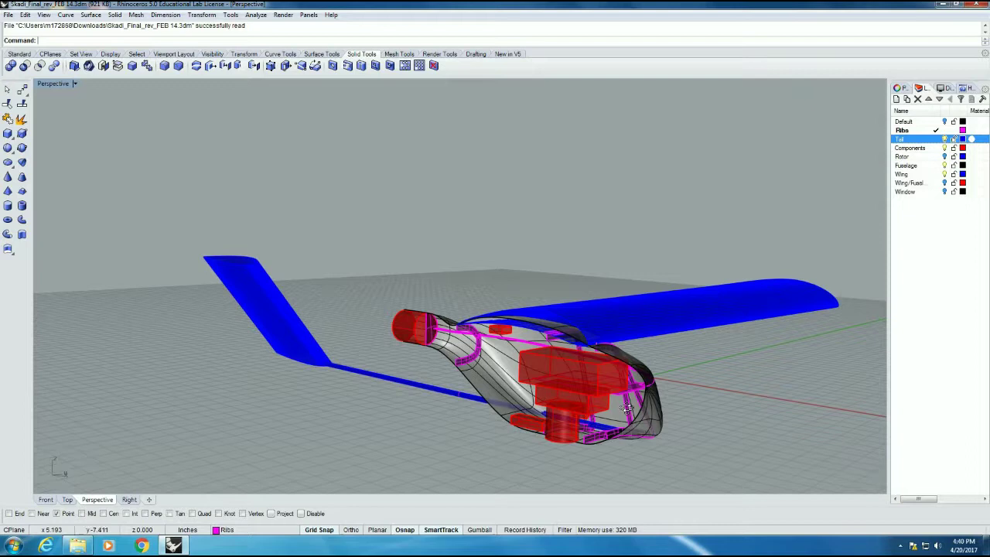
- Examine the fuselage, wing and tail of the half model from several sides
right_click_drag(626, 408, 427, 329)
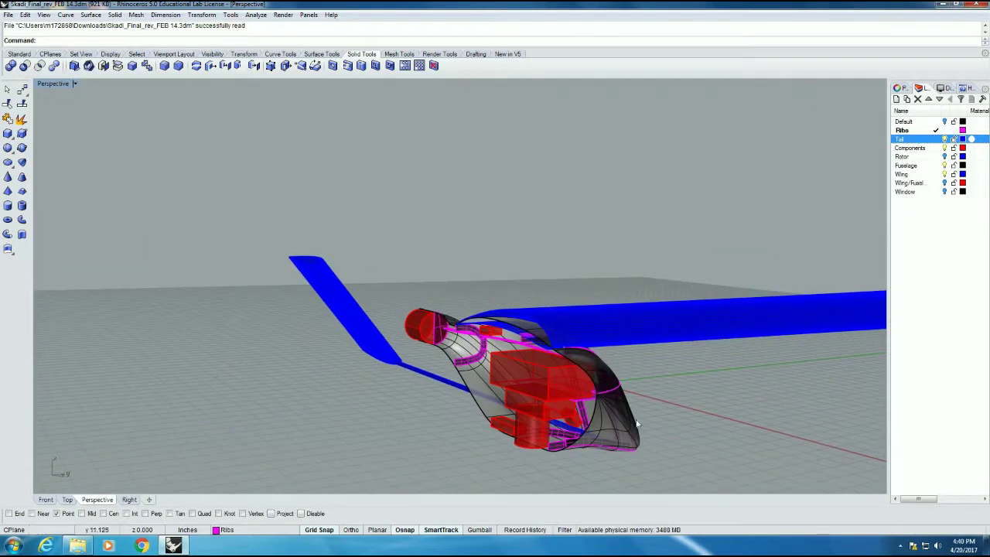
right_click_drag(249, 223, 290, 235)
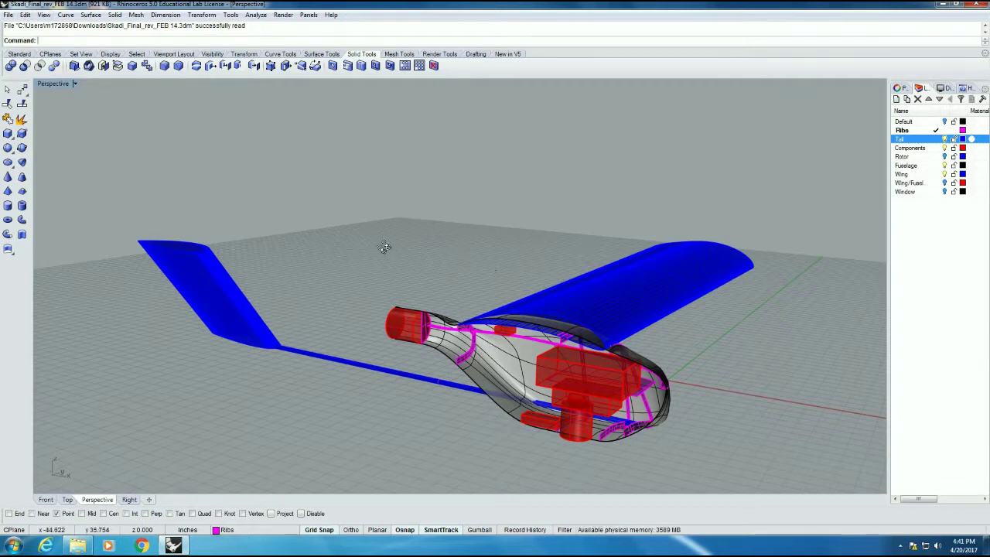
right_click_drag(384, 247, 328, 265)
right_click_drag(347, 233, 412, 251)
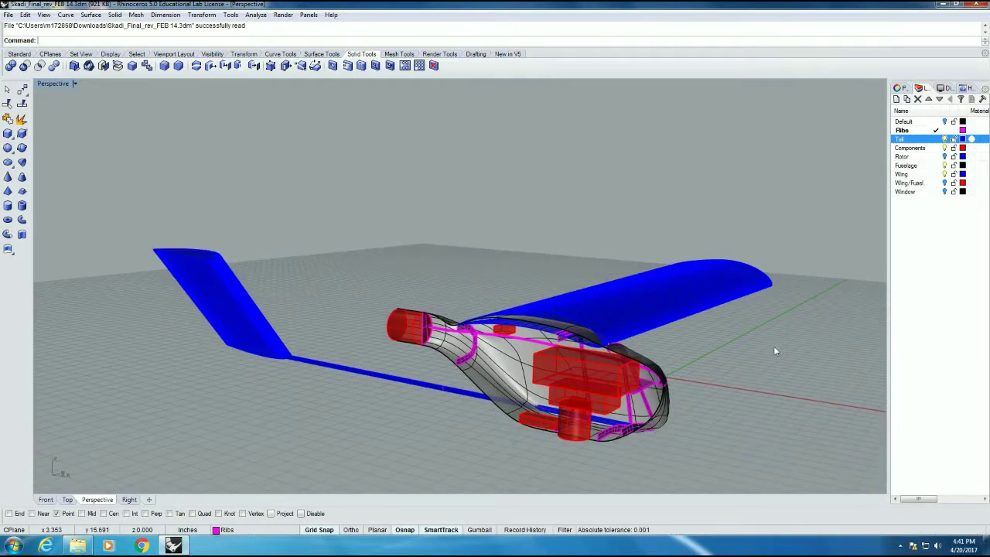
right_click_drag(774, 345, 740, 340)
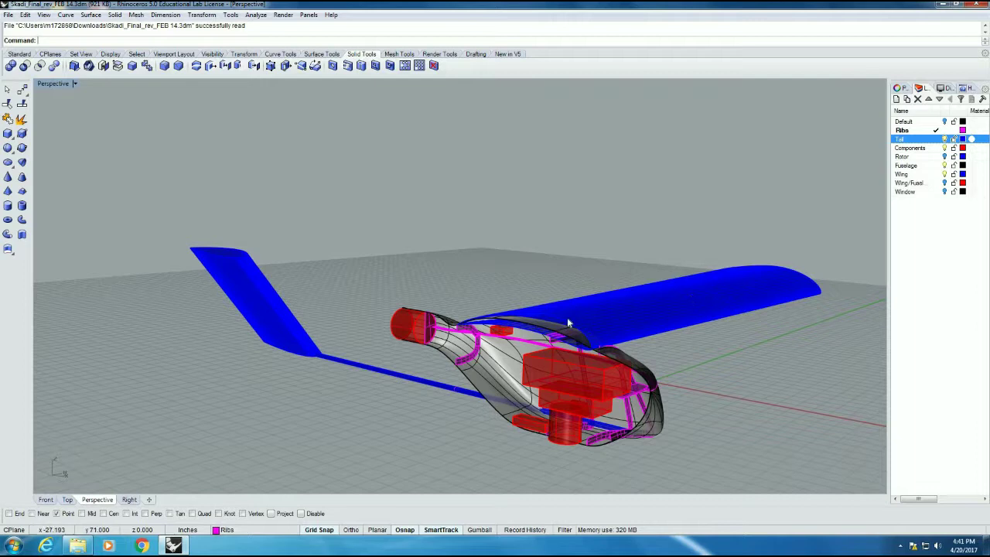
right_click_drag(742, 359, 564, 341)
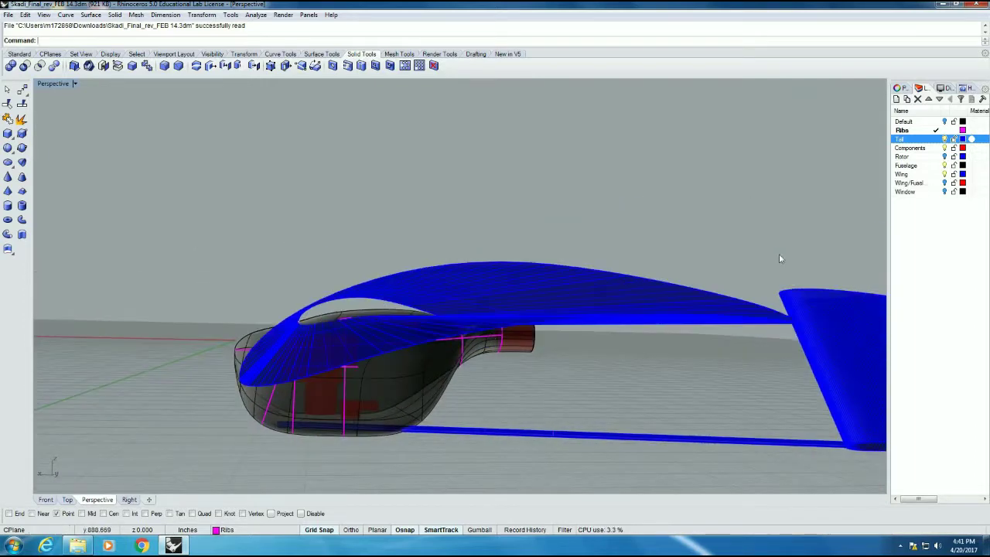
right_click_drag(778, 253, 519, 263)
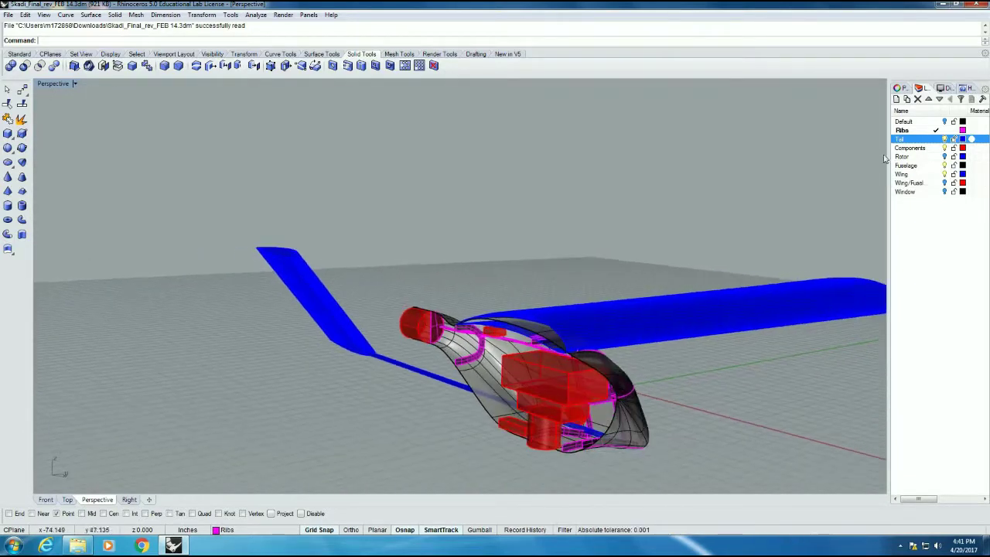
- Turn on the Rotor, Default, Wing/Fusel and Window layers and make Default the current layer
left_click(944, 156)
left_click(944, 122)
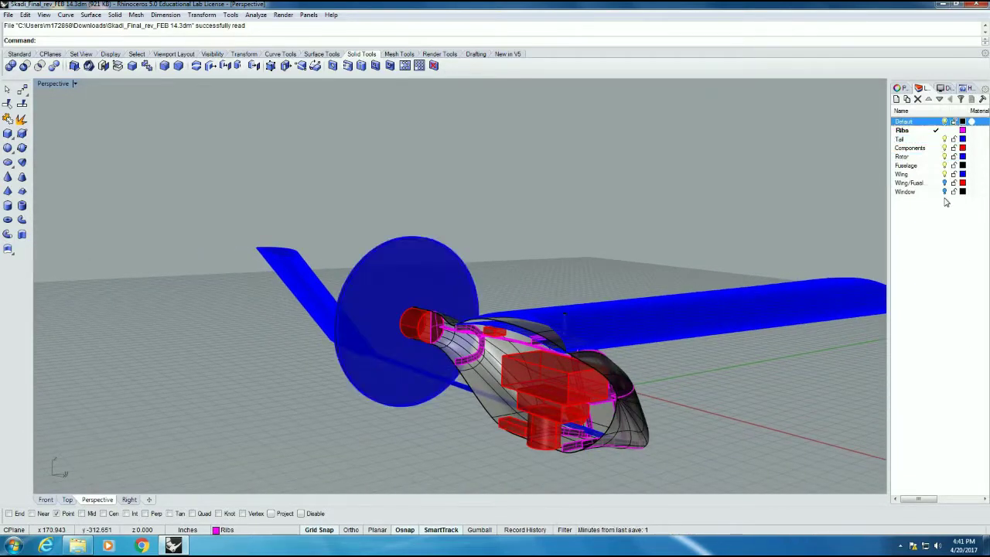
left_click(944, 183)
left_click(944, 192)
left_click(916, 122)
left_click(935, 122)
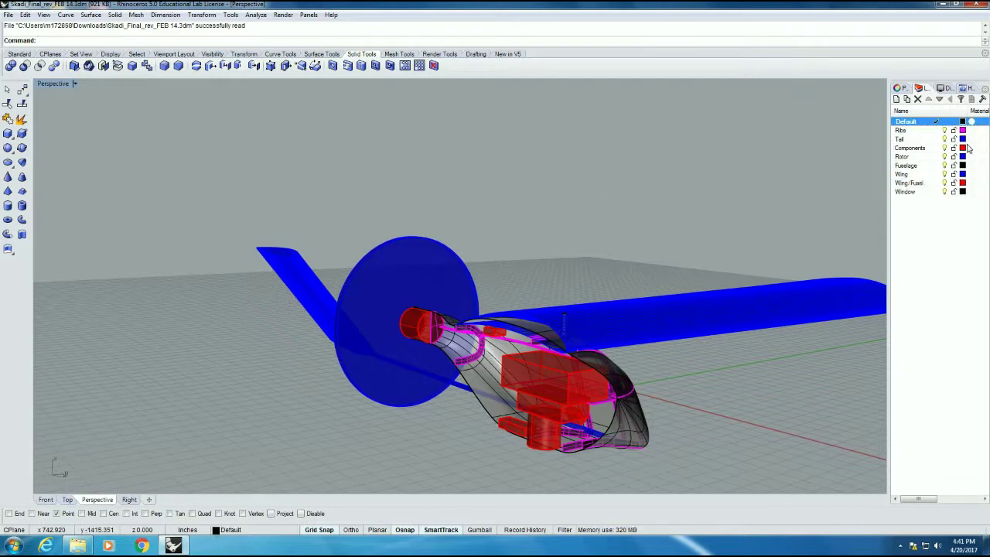
- Hide the Tail, Wing and Fuselage layers and delete all objects on the layers still shown
left_click(945, 140)
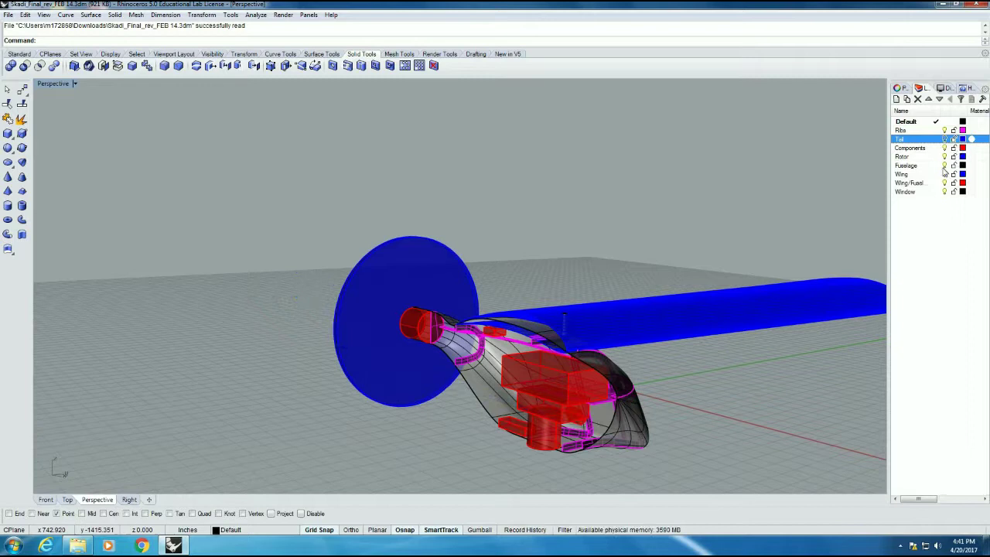
left_click(944, 174)
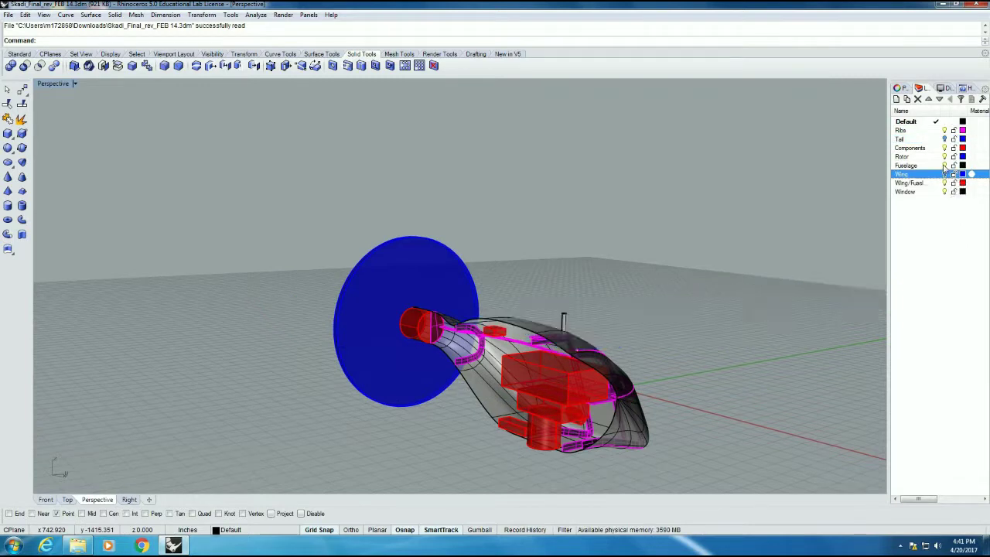
left_click(945, 165)
left_click_drag(204, 175, 735, 492)
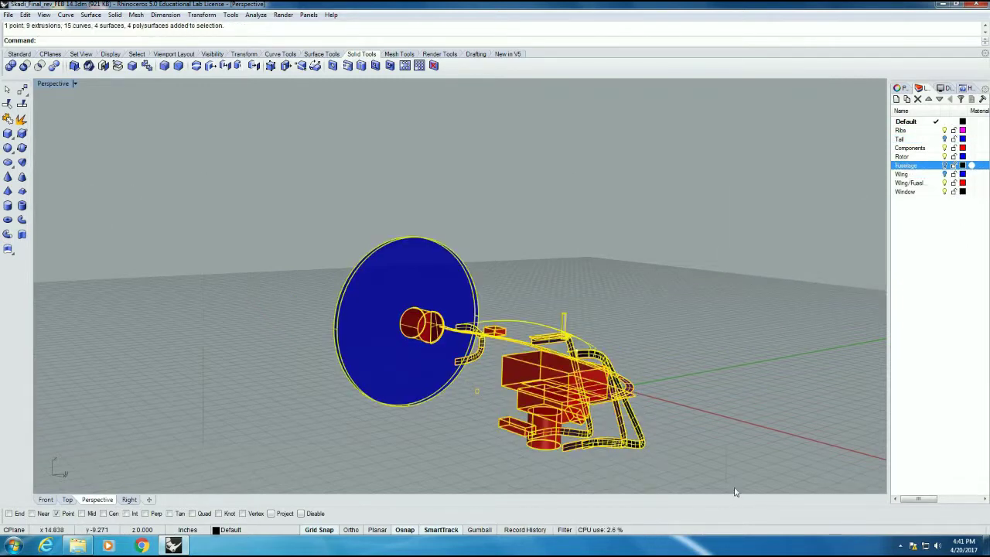
key("Delete")
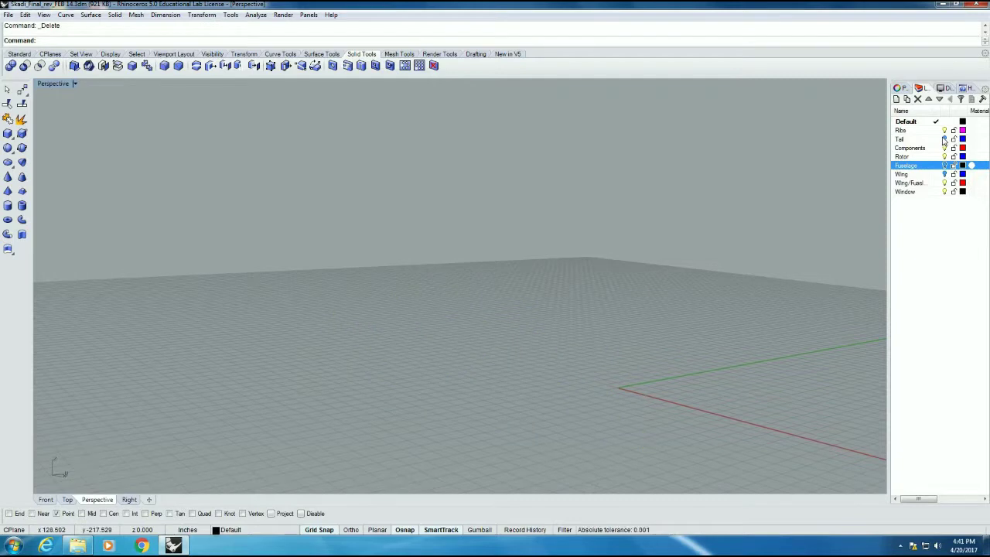
- Turn the Tail, Fuselage and Wing layers back on
left_click(944, 138)
left_click(944, 165)
left_click(944, 174)
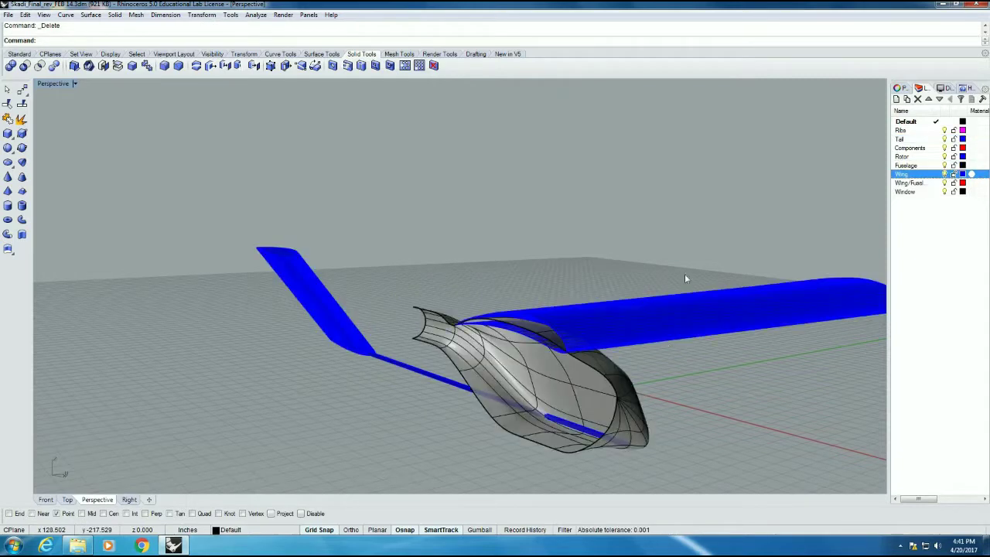
- Turn on the control points of the fuselage surface
right_click_drag(733, 381, 368, 267)
left_click(26, 15)
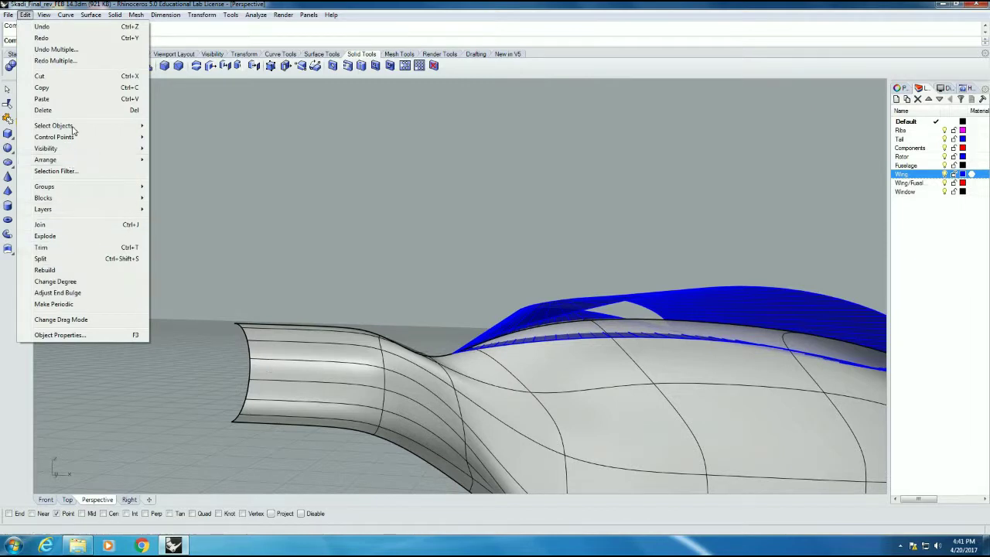
mouse_move(68, 138)
left_click(186, 137)
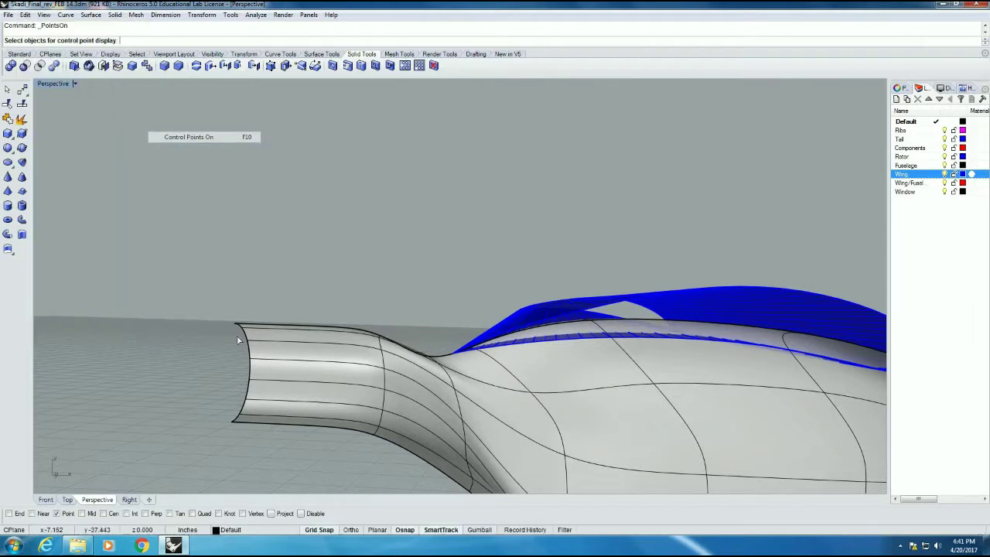
left_click(416, 387)
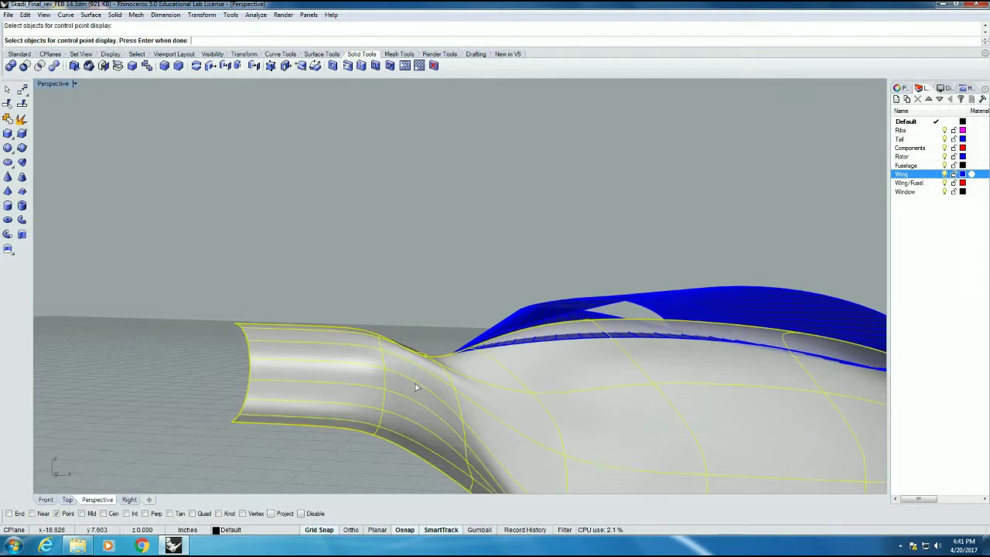
key("Return")
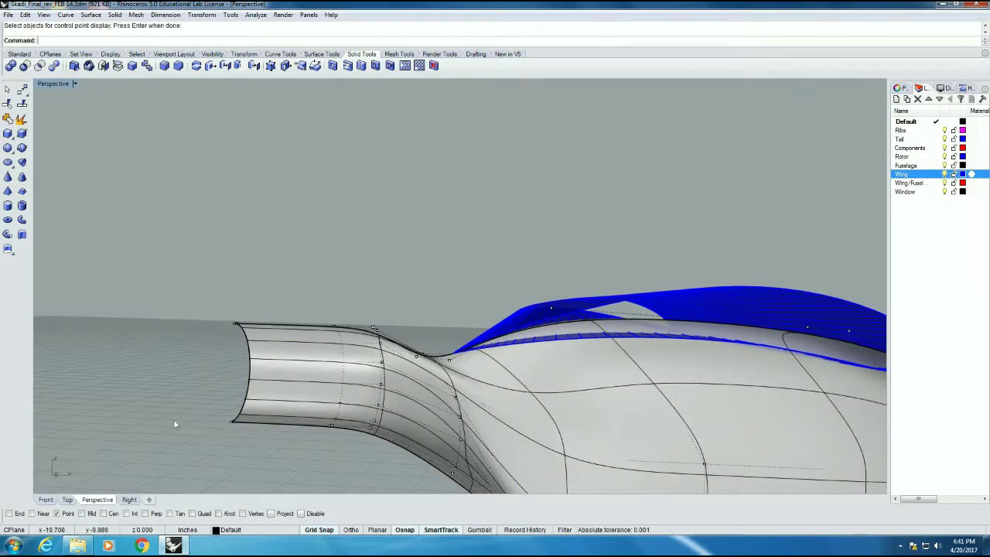
- In the Front view, move the control points along the fuselage's open rear edge down onto its lowest point to close the profile
left_click(68, 500)
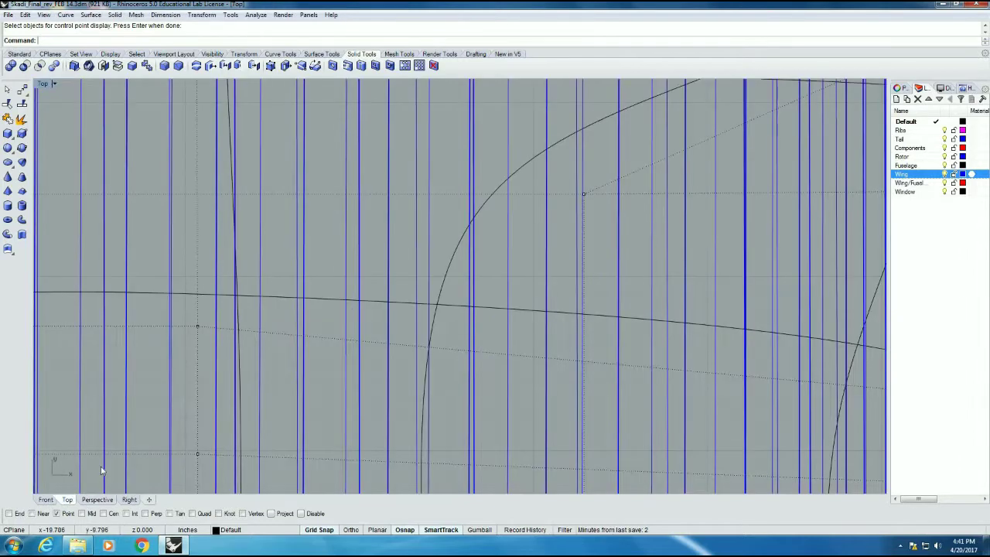
left_click(46, 499)
right_click_drag(243, 325, 459, 323)
scroll(317, 273, "up", 10)
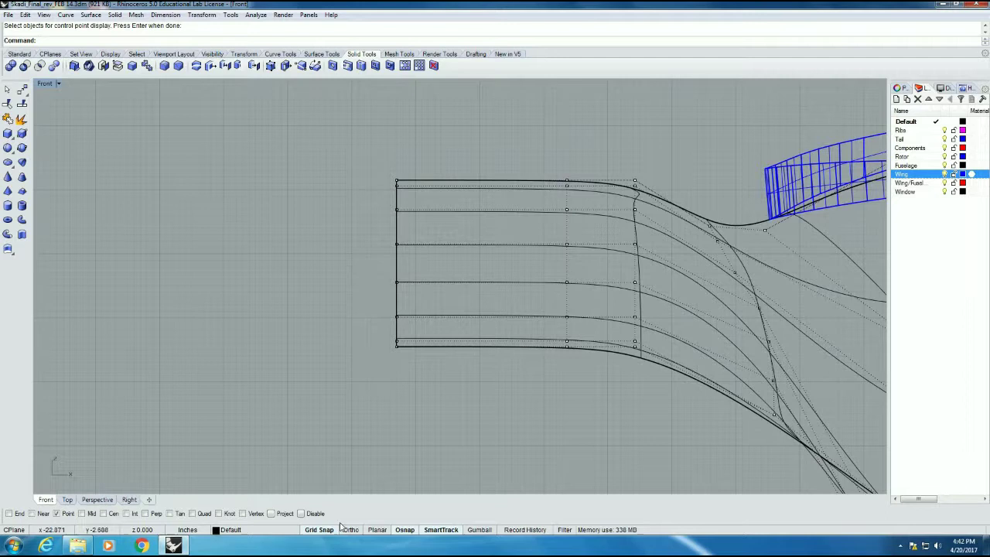
left_click(397, 184)
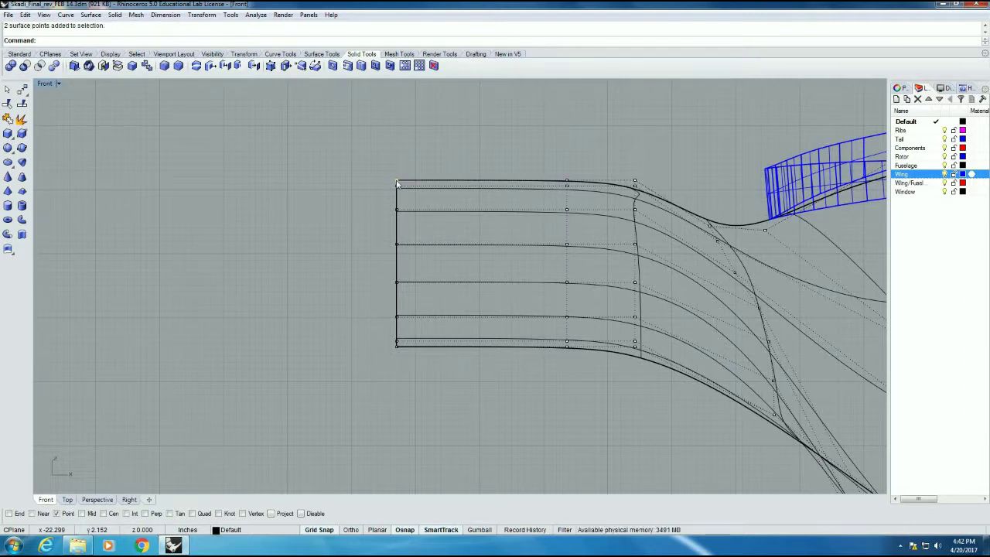
left_click_drag(397, 185, 402, 189)
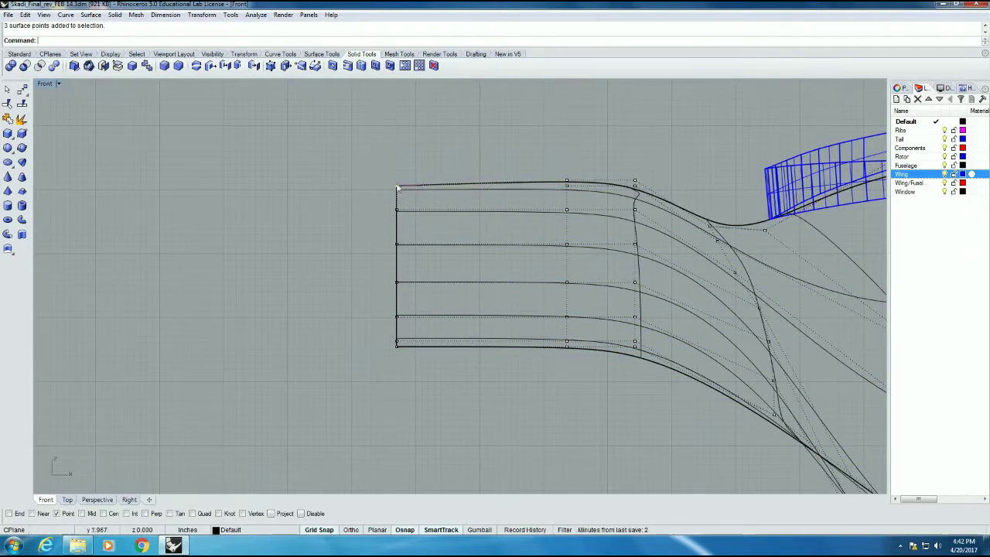
left_click_drag(396, 185, 369, 371)
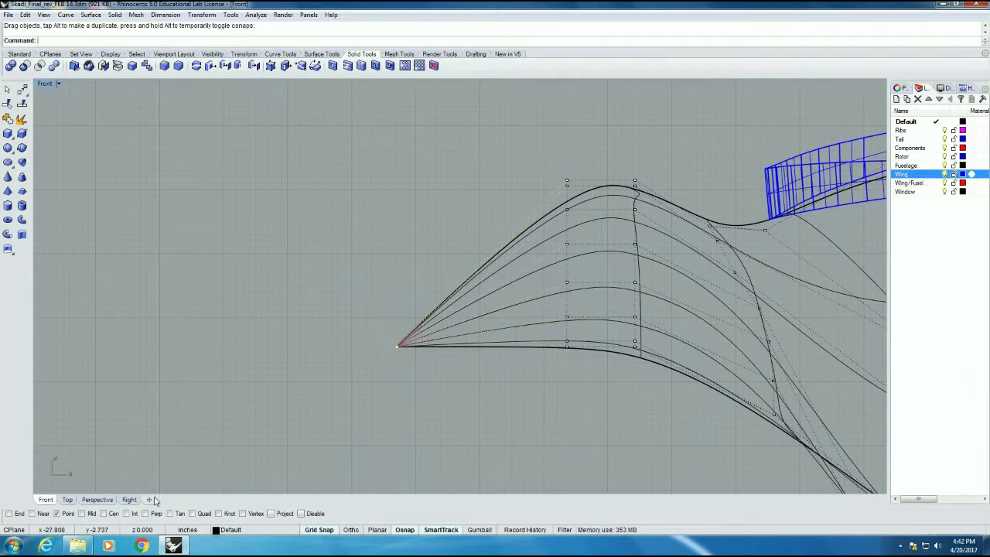
- In the Top view, move the stray control points at the fuselage's rear tip onto the tip point on the centre line
left_click(130, 499)
left_click(68, 501)
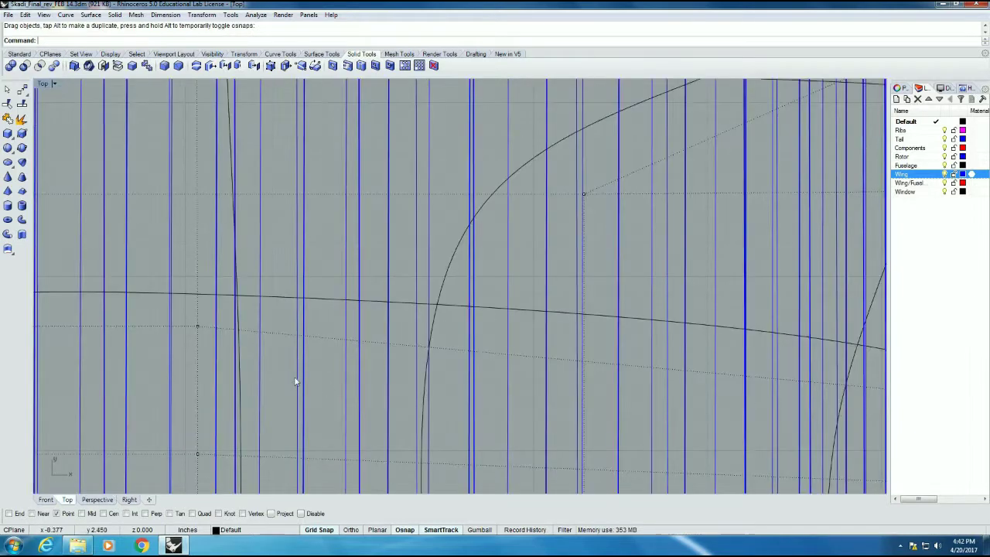
scroll(229, 388, "down", 5)
middle_click(612, 374)
right_click_drag(190, 288, 294, 276)
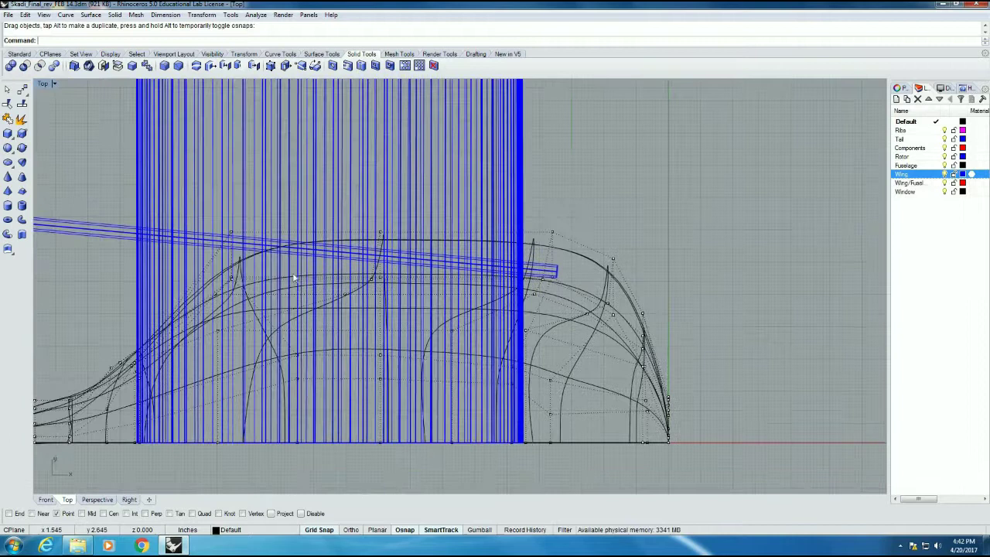
right_click_drag(377, 312, 866, 239)
scroll(437, 375, "up", 5)
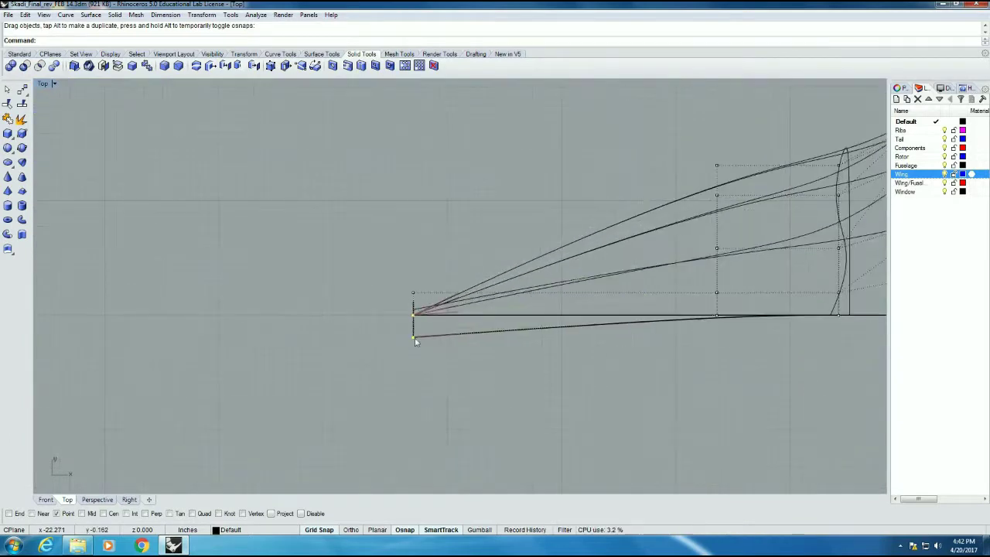
left_click(414, 325)
mouse_move(413, 321)
left_mouse_down()
mouse_move(424, 304)
mouse_move(412, 314)
left_mouse_up()
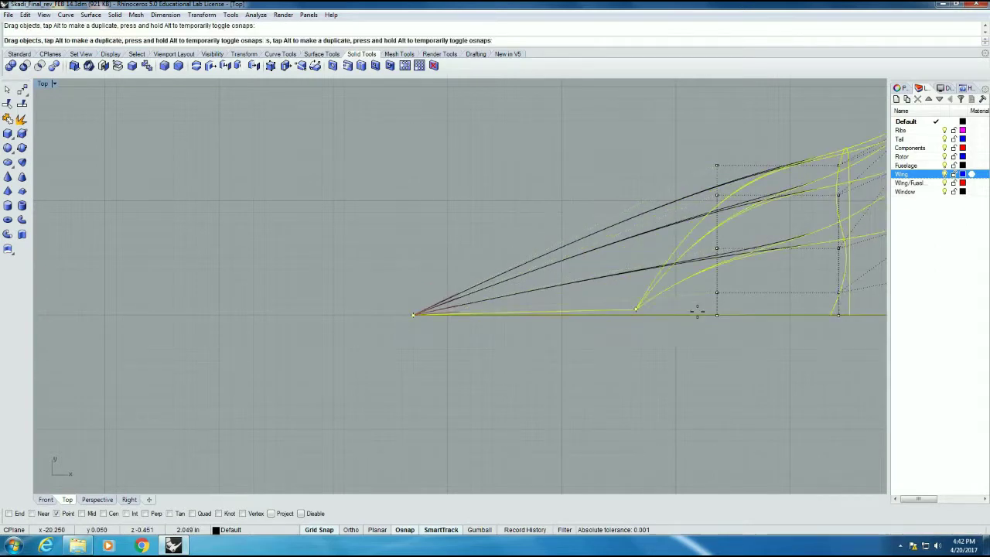
- Try to move the rear tip control points forward along the centre line to the next control point row
left_click_drag(697, 311, 716, 315)
left_click(648, 342)
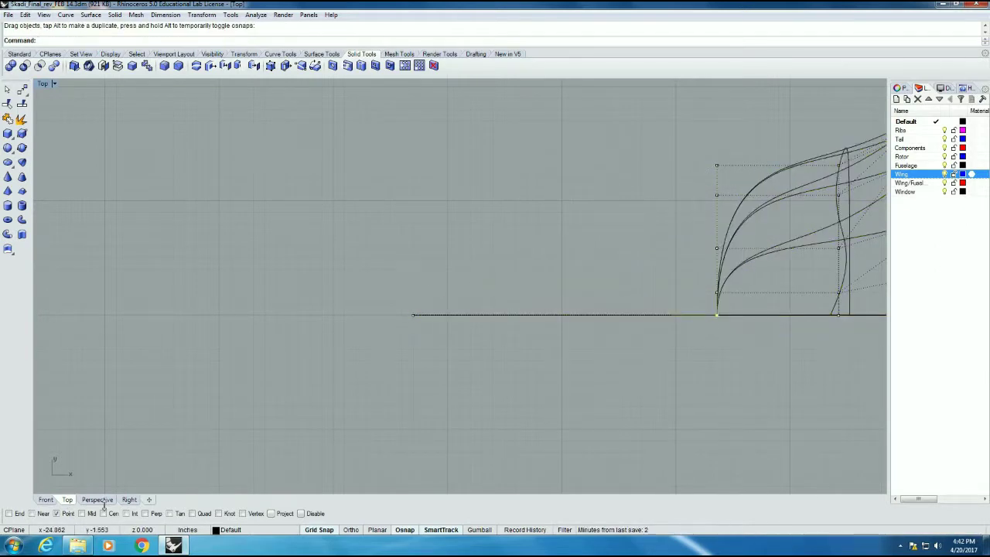
left_click(100, 500)
right_click_drag(261, 325, 249, 348)
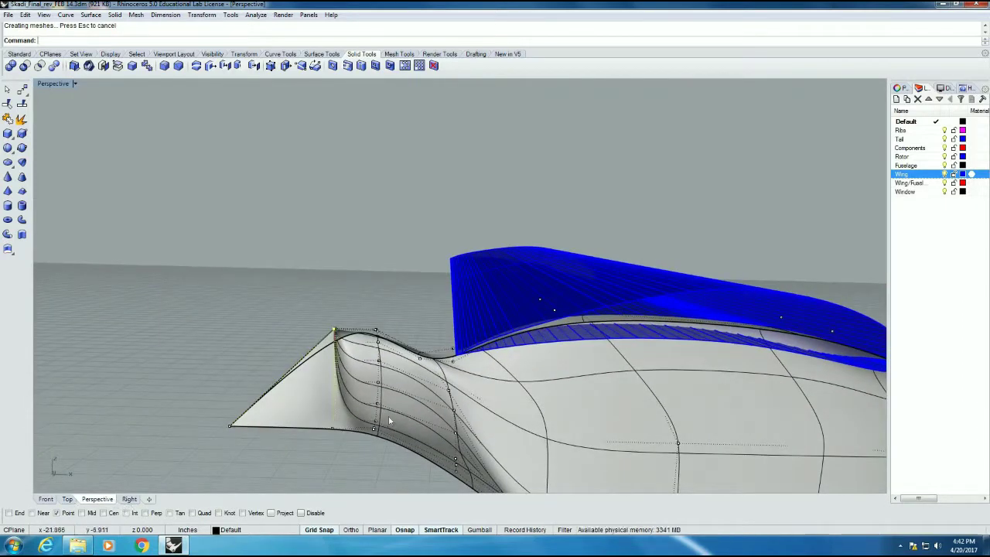
left_click(67, 499)
key("ctrl+z")
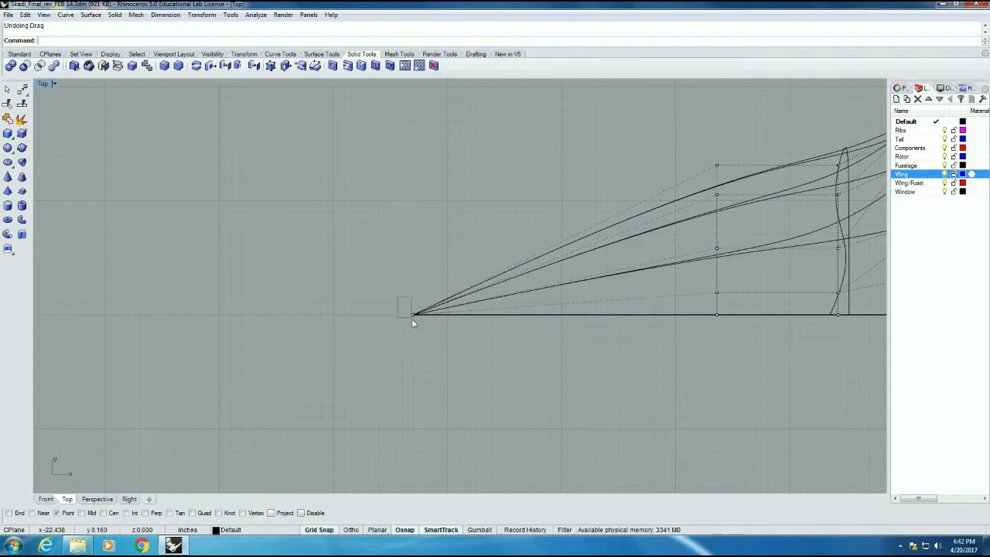
- Move all rear tip control points forward to the next row on the centre line, and lower them to about mid-height in the Front view
left_click_drag(413, 323, 719, 316)
left_click(97, 500)
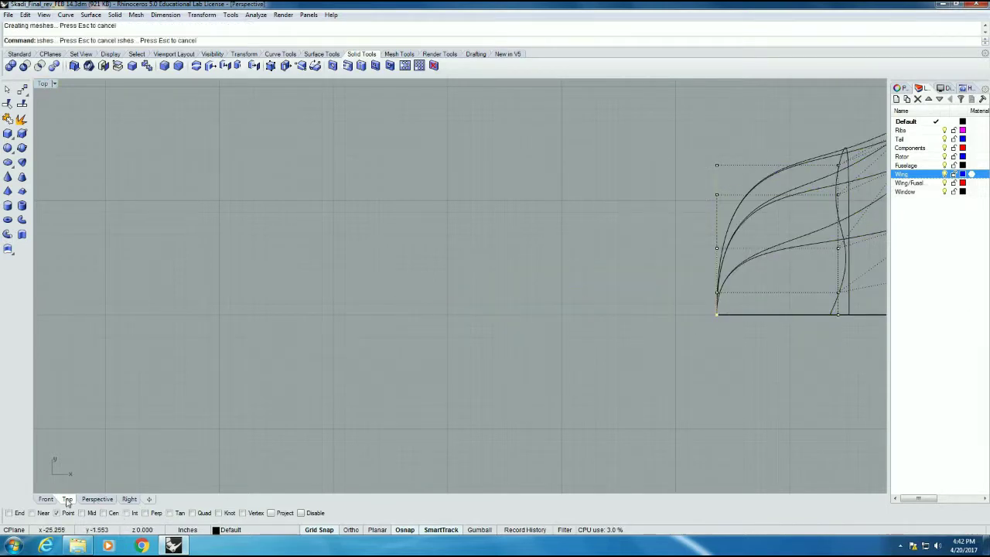
left_click(46, 500)
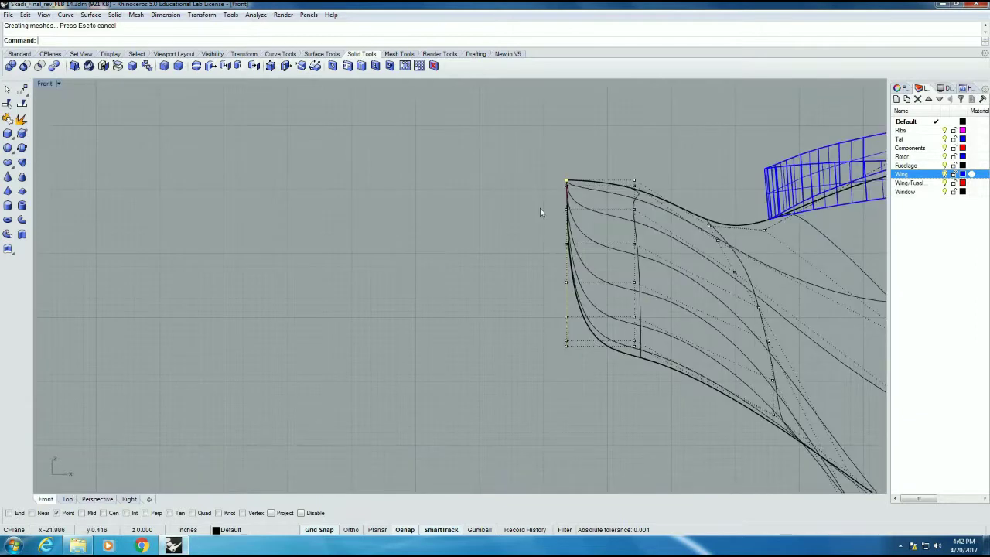
left_click_drag(568, 184, 565, 250)
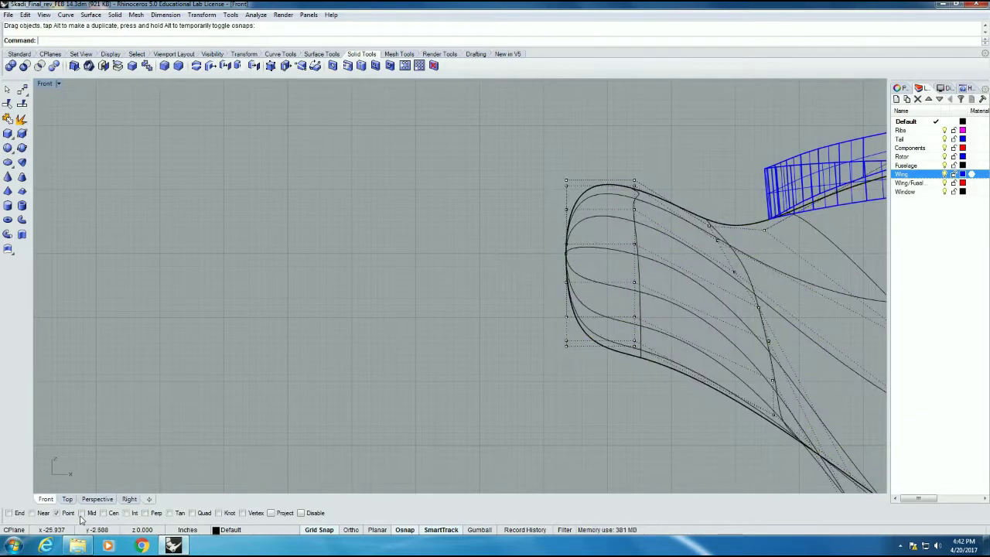
- Turn off the fuselage's control points and inspect the rounded rear end in the Perspective view
left_click(97, 498)
mouse_move(310, 314)
right_mouse_down()
mouse_move(382, 292)
mouse_move(212, 287)
mouse_move(173, 241)
right_mouse_up()
left_click(24, 14)
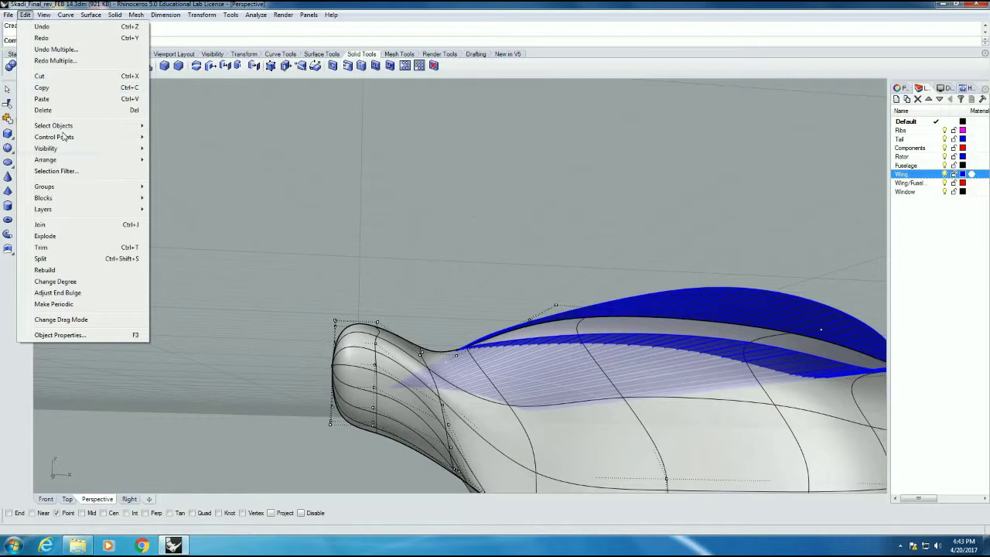
mouse_move(70, 136)
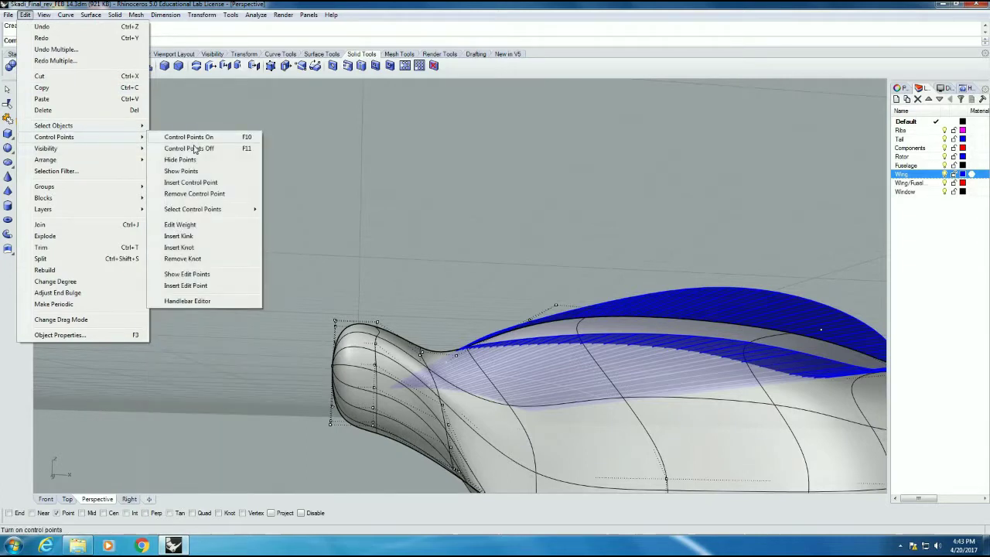
left_click(194, 147)
right_click_drag(470, 254, 83, 501)
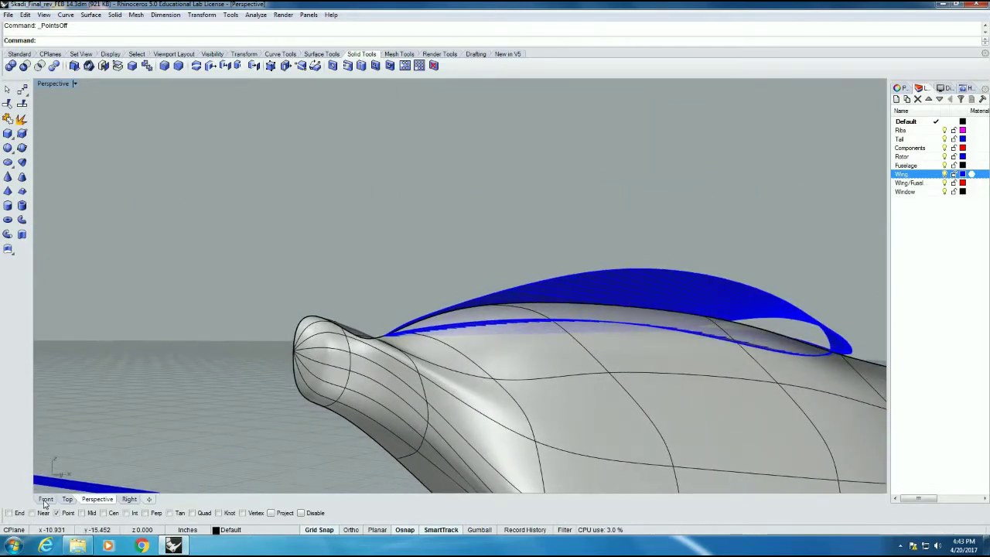
- In the Front view, draw a corner-to-corner rectangle enclosing the whole aircraft with a margin on every side
left_click(46, 499)
scroll(468, 307, "down", 5)
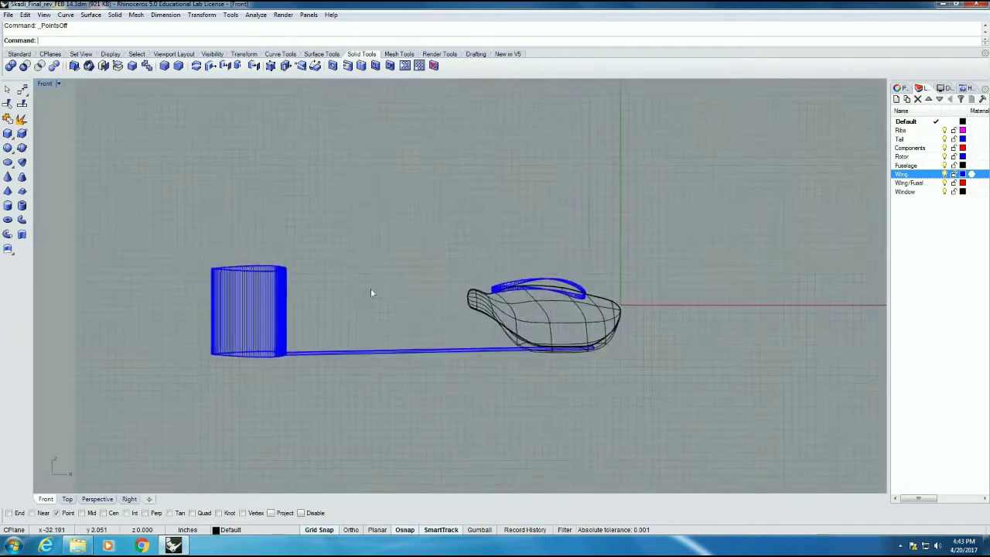
left_click(44, 14)
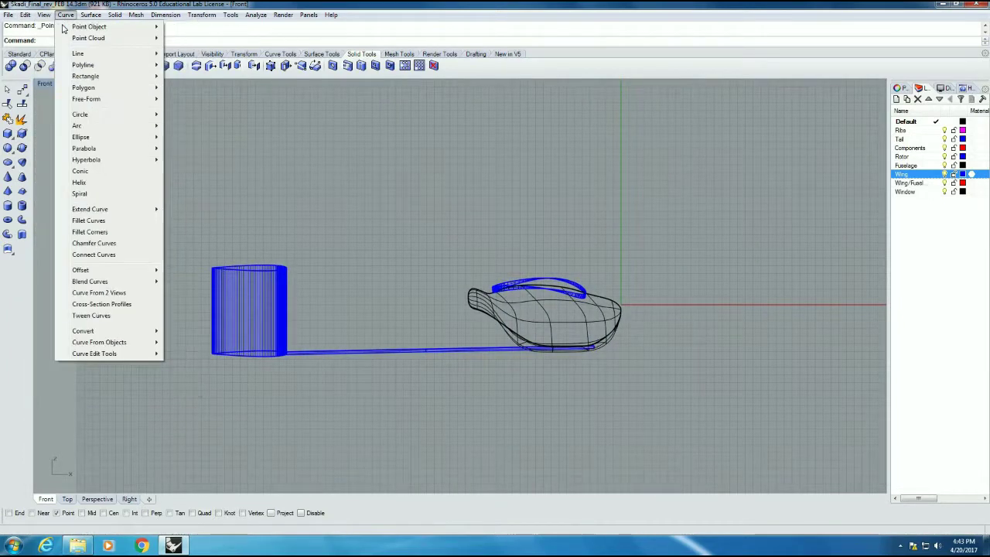
mouse_move(97, 80)
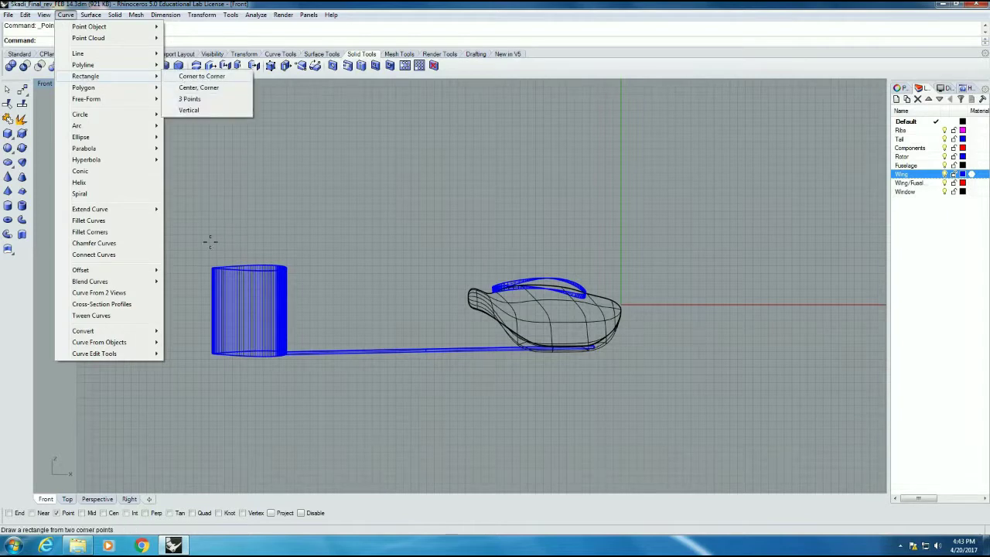
left_click(157, 188)
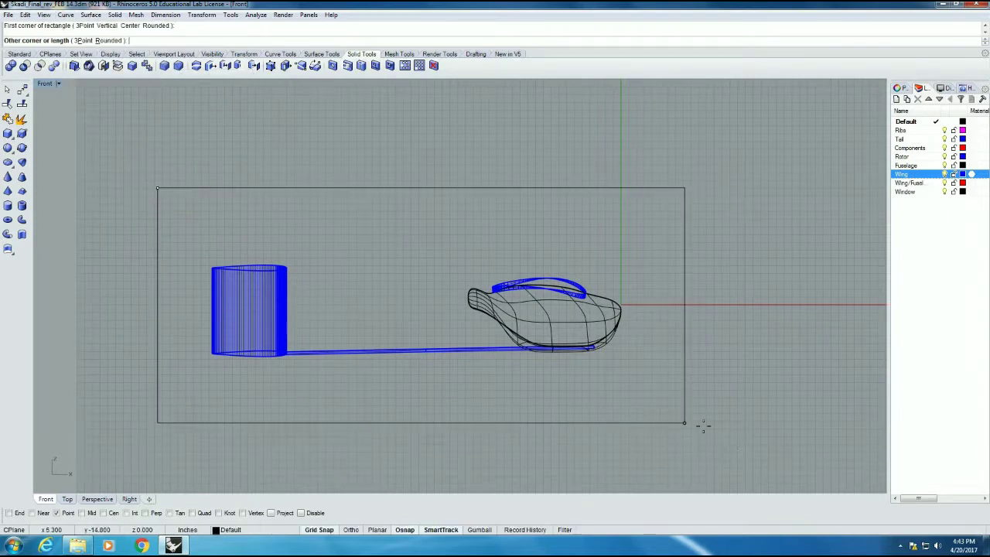
left_click(715, 428)
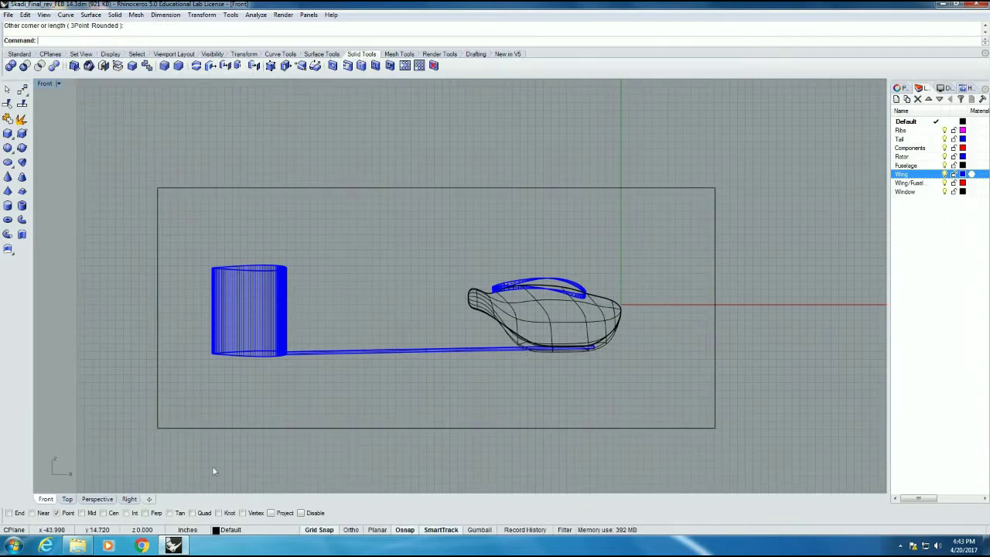
- Create a planar surface from the rectangle around the aircraft
left_click(98, 499)
scroll(238, 218, "down", 4)
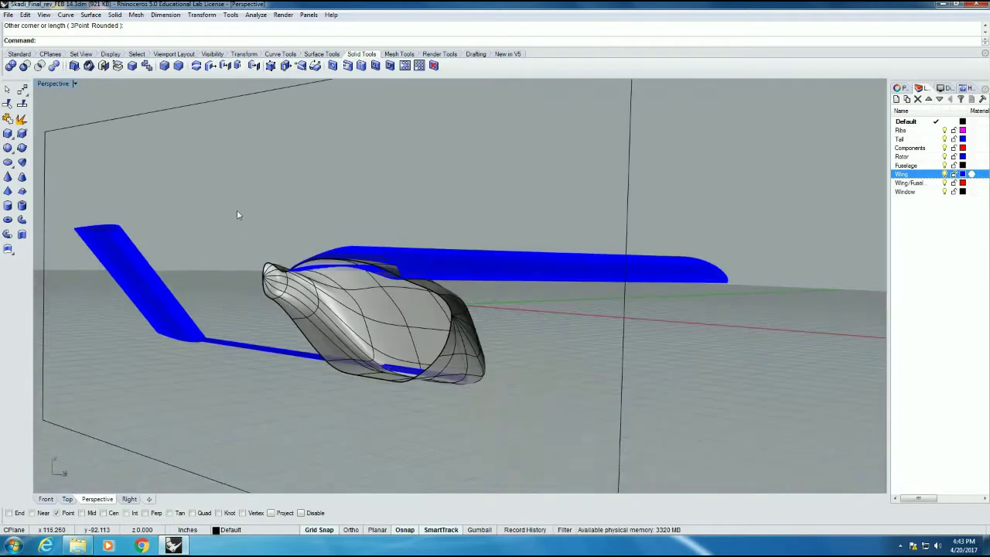
scroll(237, 215, "down", 3)
left_click(226, 140)
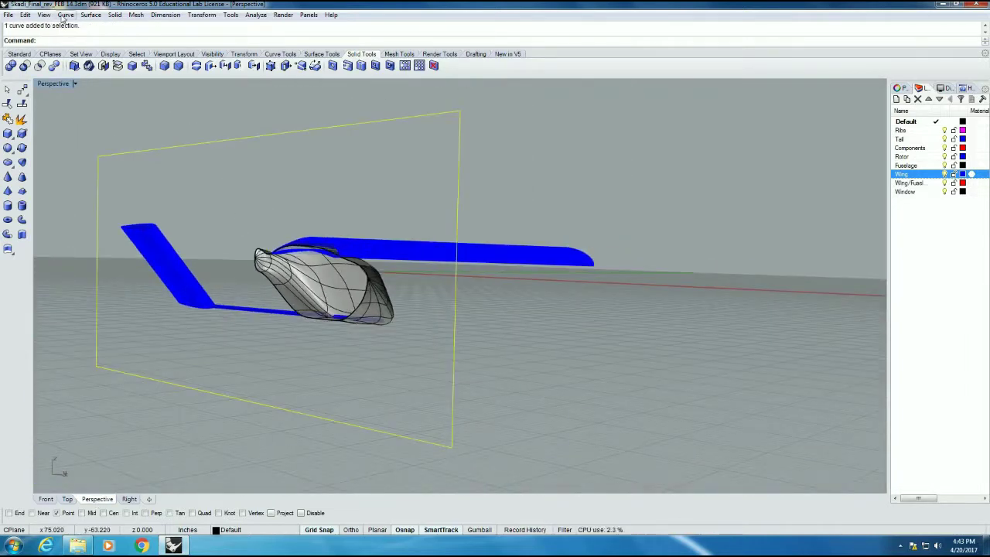
left_click(65, 15)
mouse_move(90, 15)
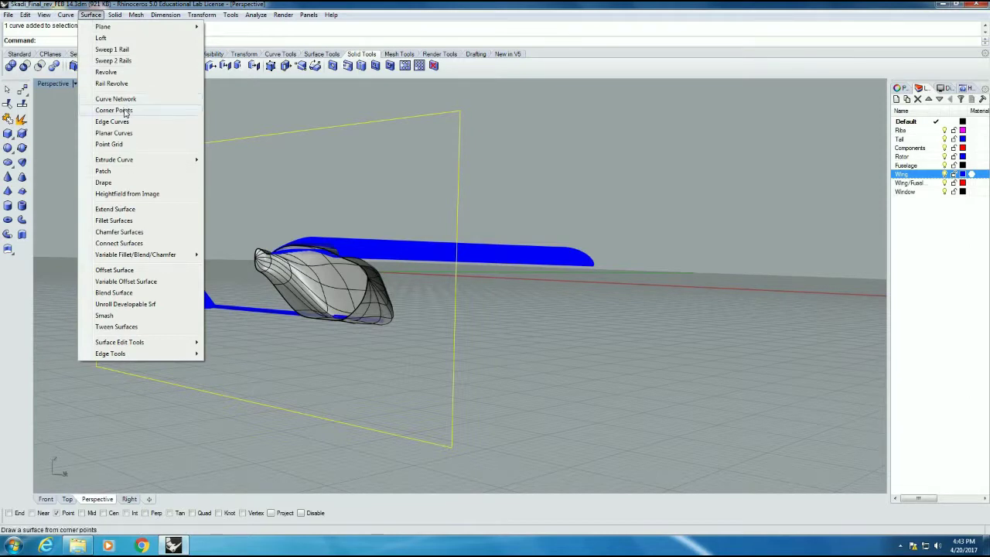
left_click(123, 137)
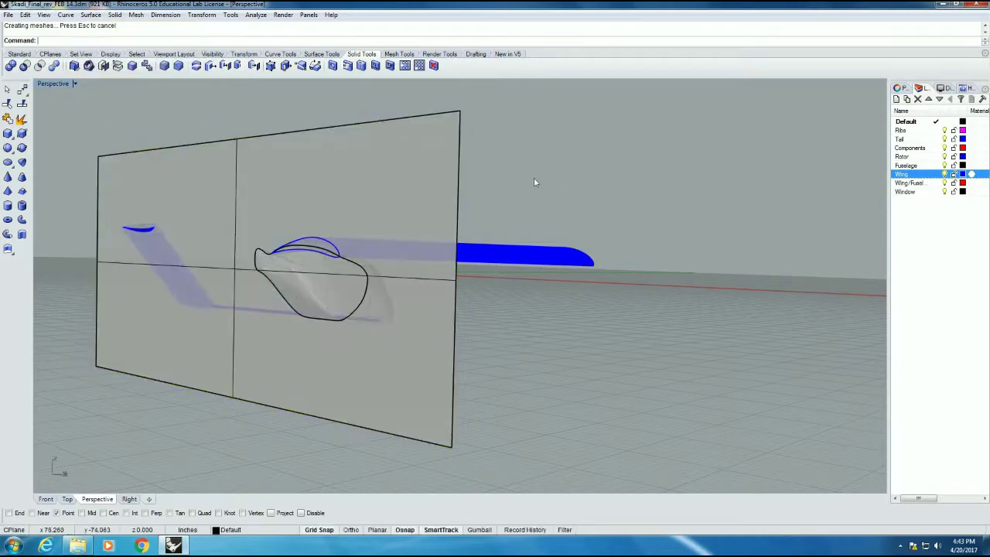
- In the Right view, rotate the slanted tail surface about its lower outer end until its upper end crosses the centre plane
right_click_drag(533, 178, 247, 230)
scroll(247, 231, "up", 6)
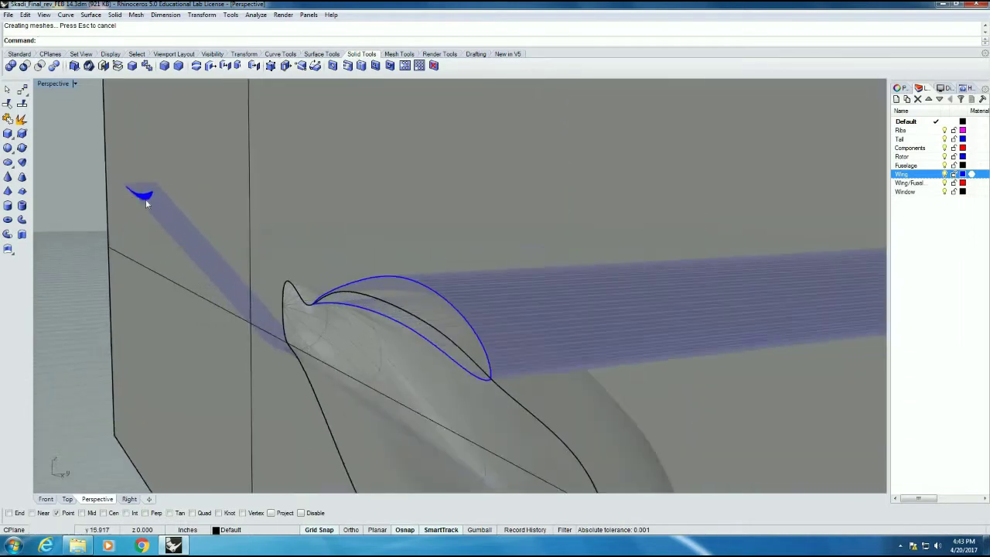
right_click_drag(160, 192, 300, 221)
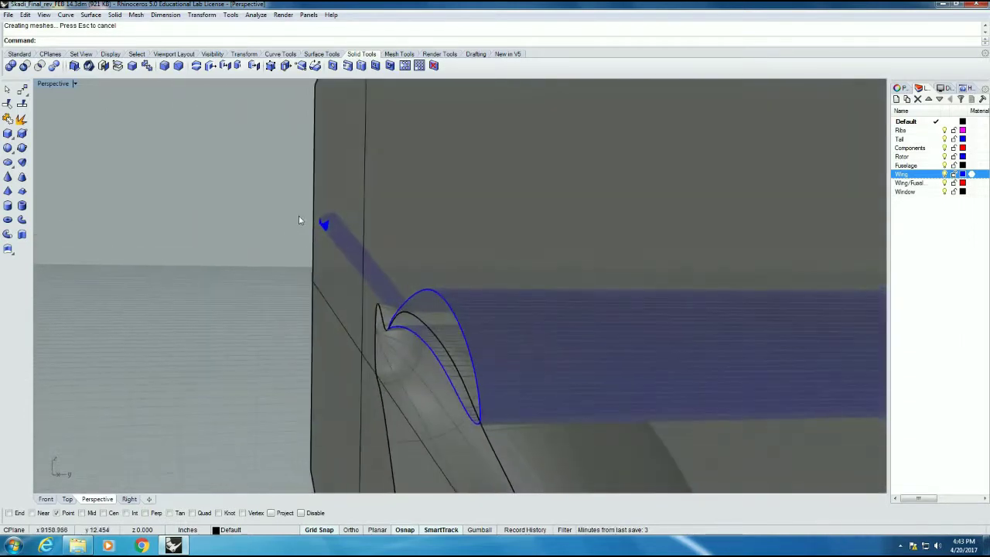
left_click(69, 498)
left_click(129, 499)
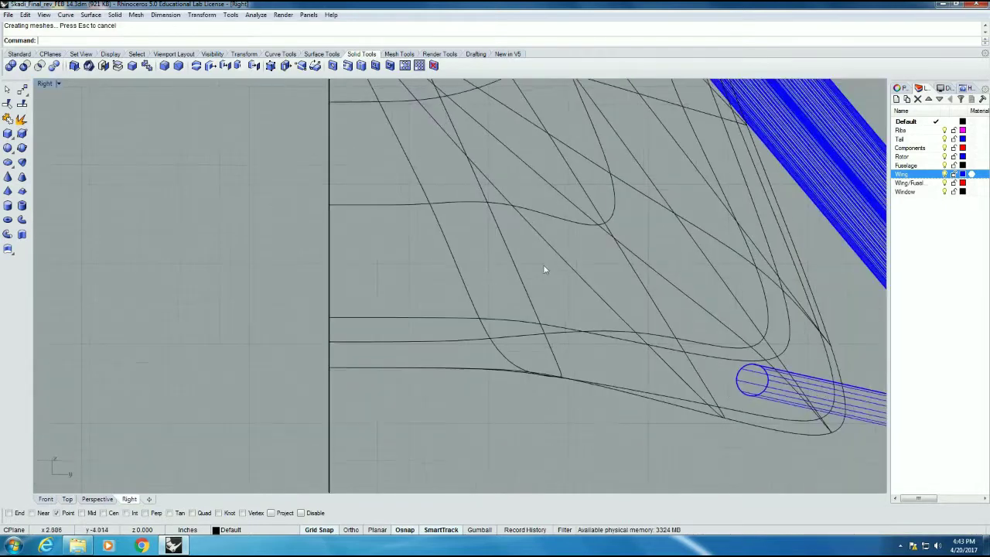
left_click(203, 15)
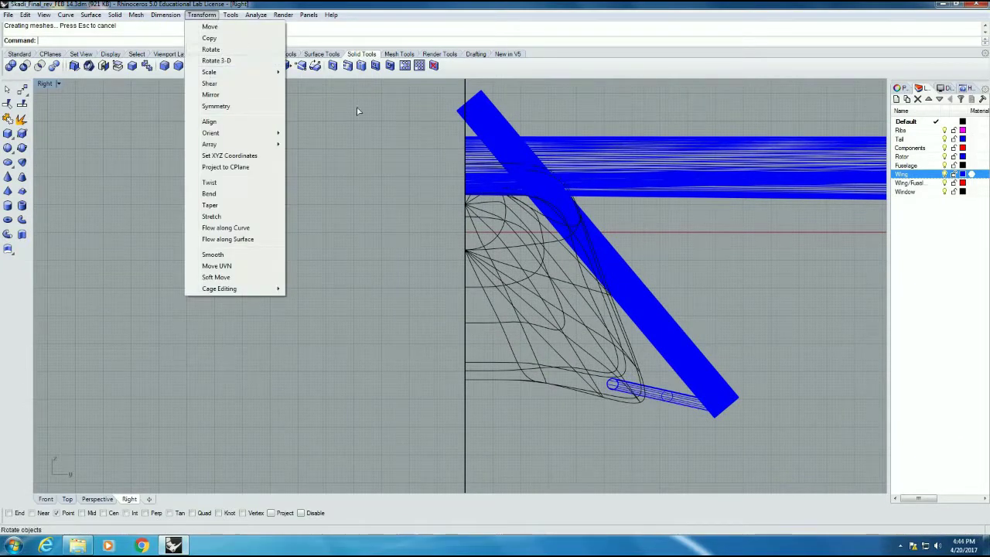
left_click(210, 49)
left_click(676, 343)
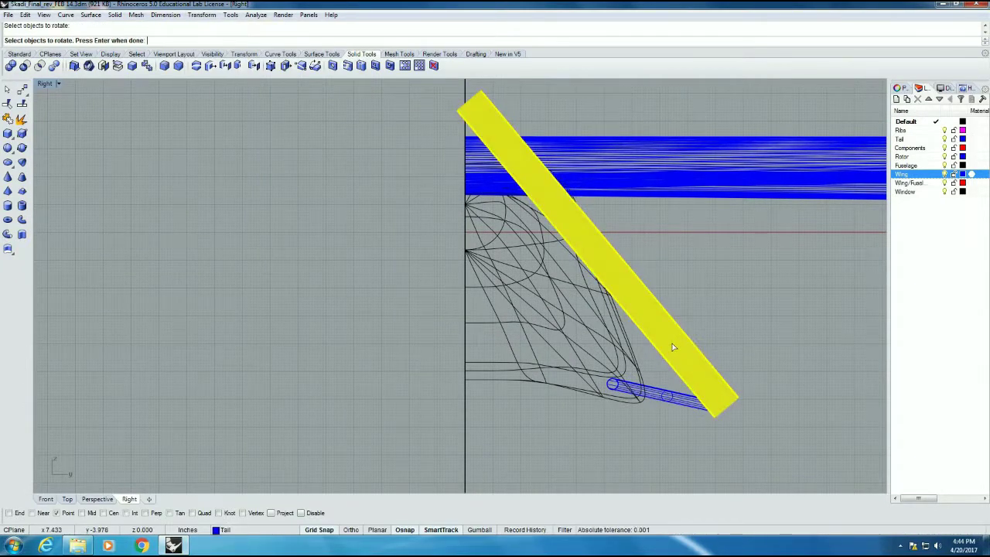
key("Return")
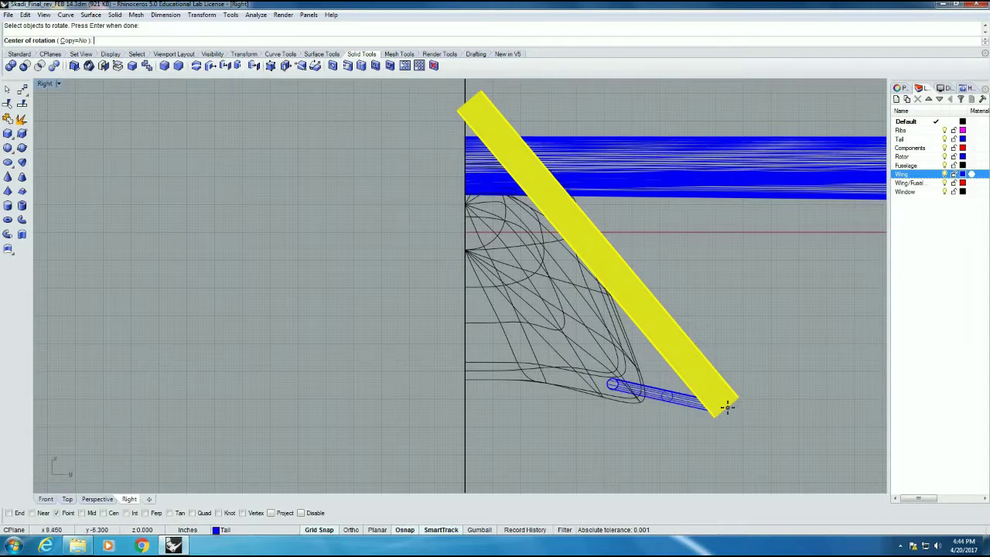
left_click(727, 408)
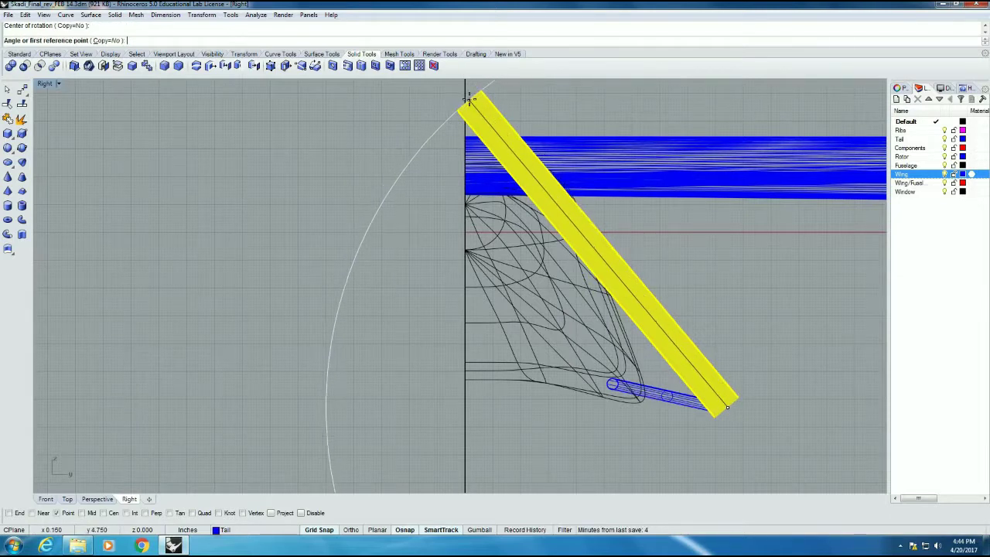
left_click(469, 97)
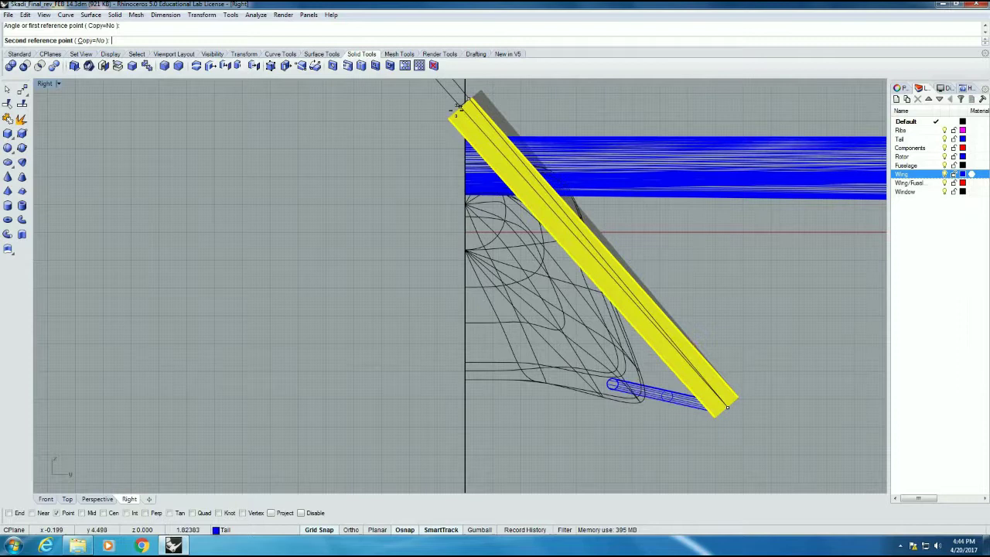
left_click(457, 121)
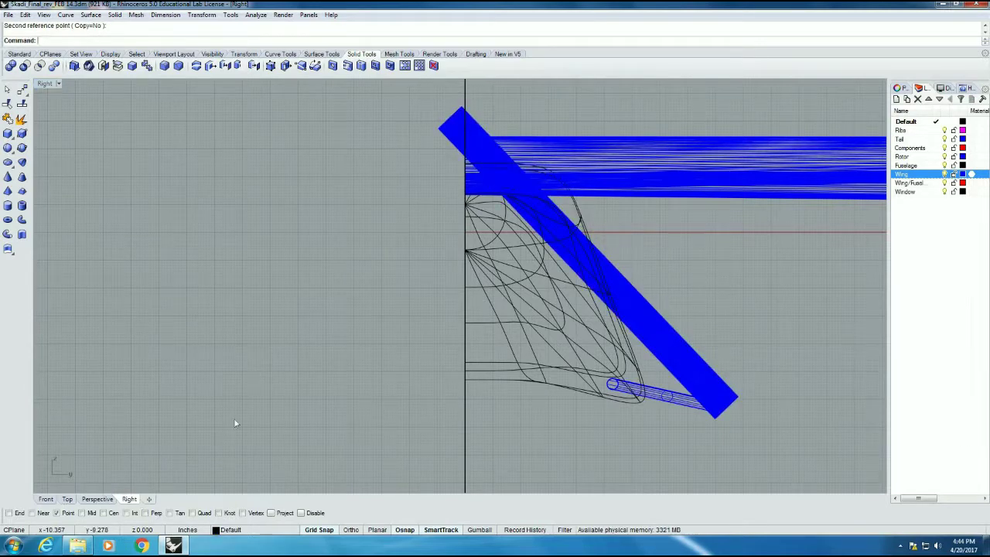
- In the Perspective view, split the wing with the planar surface at the aircraft's centre
left_click(96, 499)
mouse_move(226, 236)
right_mouse_down()
mouse_move(243, 248)
mouse_move(235, 242)
right_mouse_up()
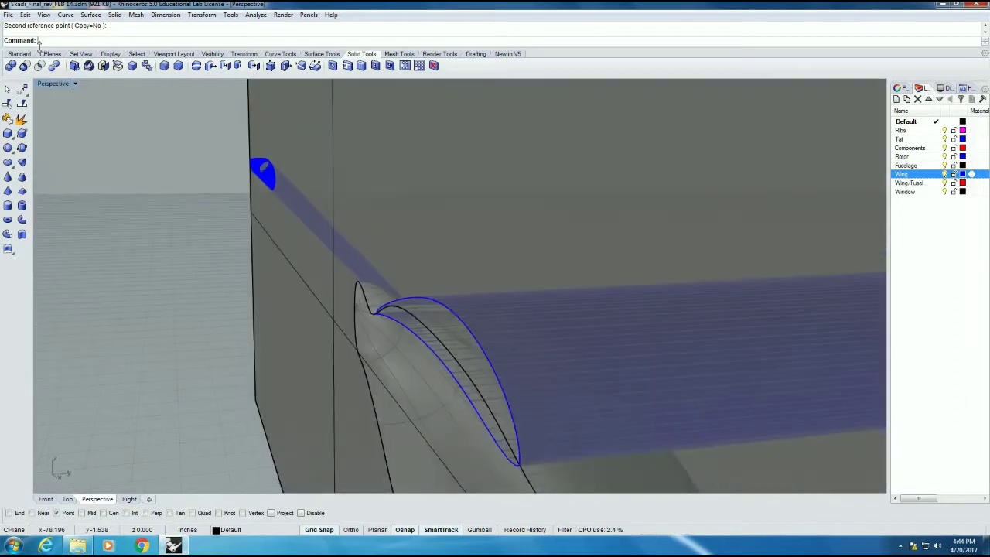
left_click(26, 15)
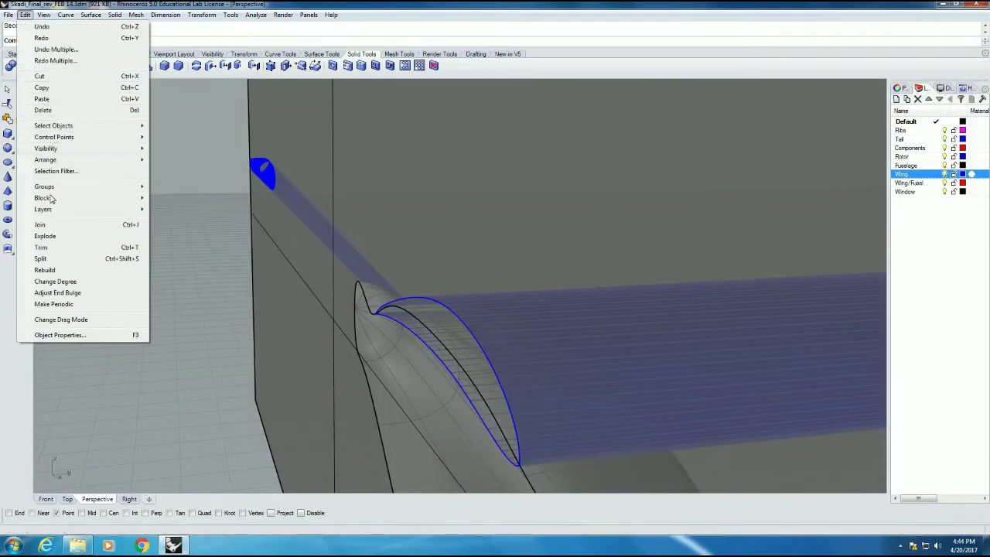
left_click(52, 260)
right_click_drag(490, 372, 405, 310)
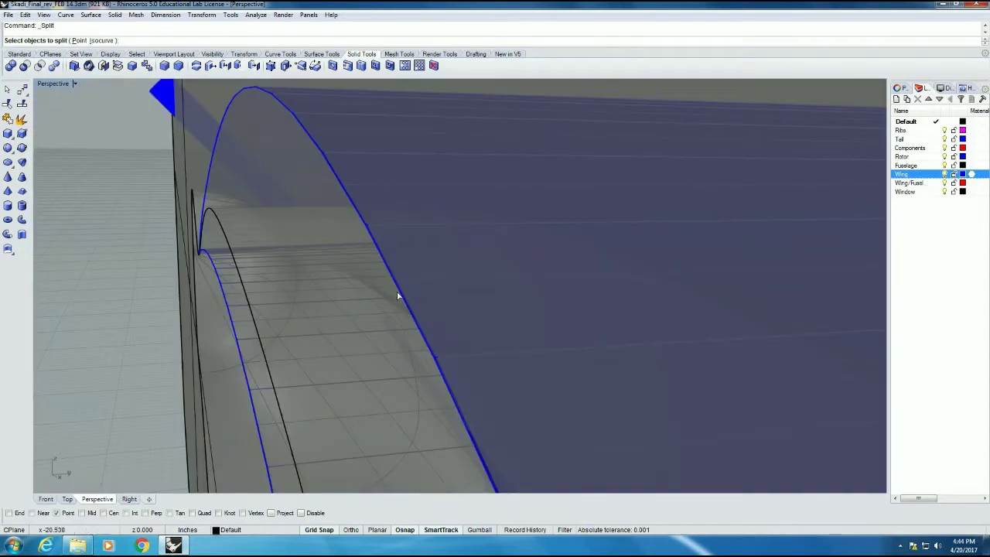
right_click_drag(392, 265, 657, 297)
left_click(675, 297)
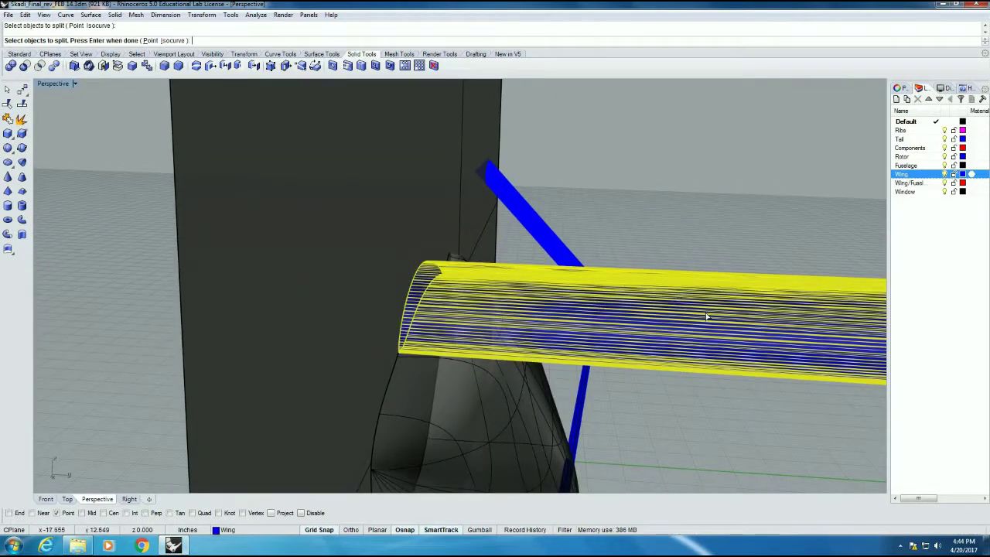
key("Return")
left_click(344, 193)
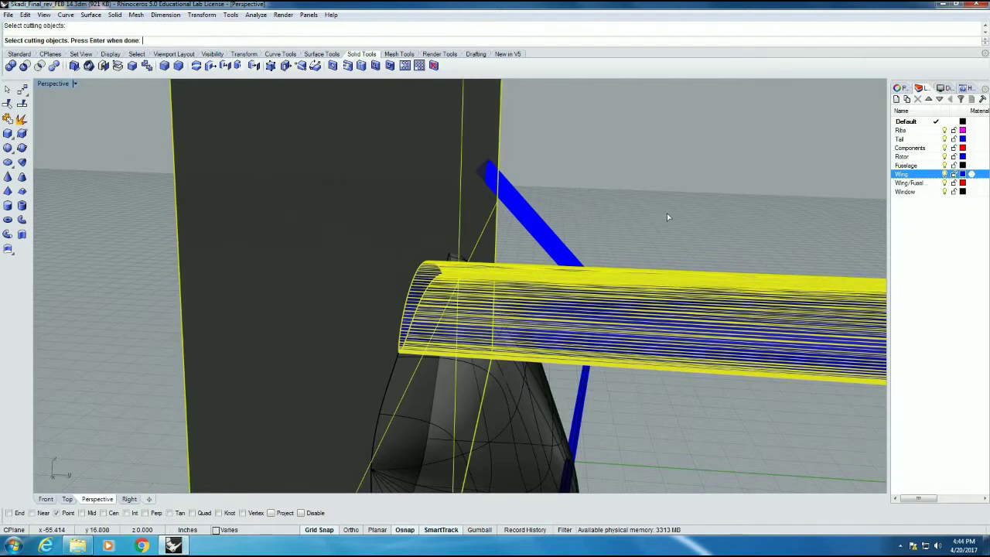
right_click_drag(670, 220, 643, 230)
key("Return")
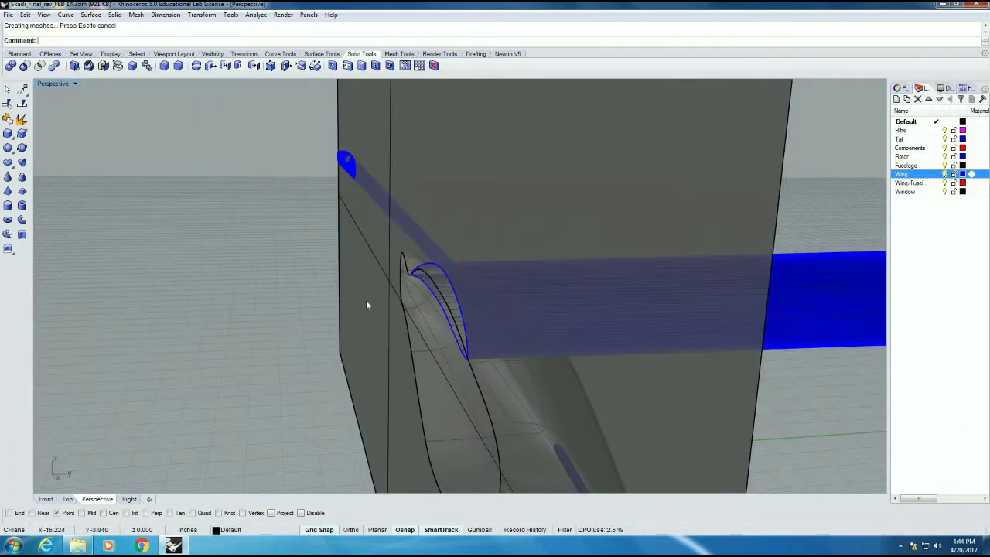
- Delete the piece of the wing root that extends beyond the centre plane
left_click(437, 264)
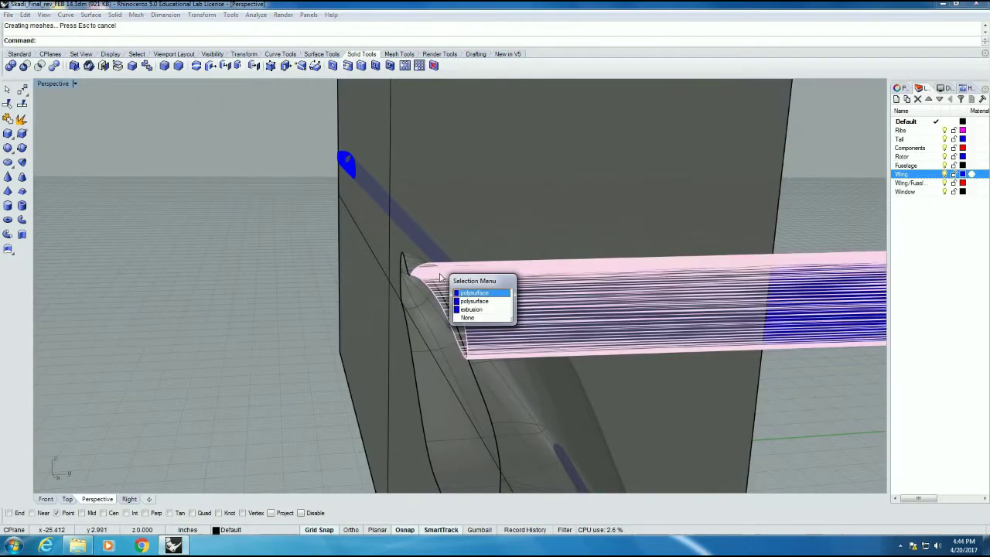
left_click(437, 295)
scroll(442, 291, "down", 5)
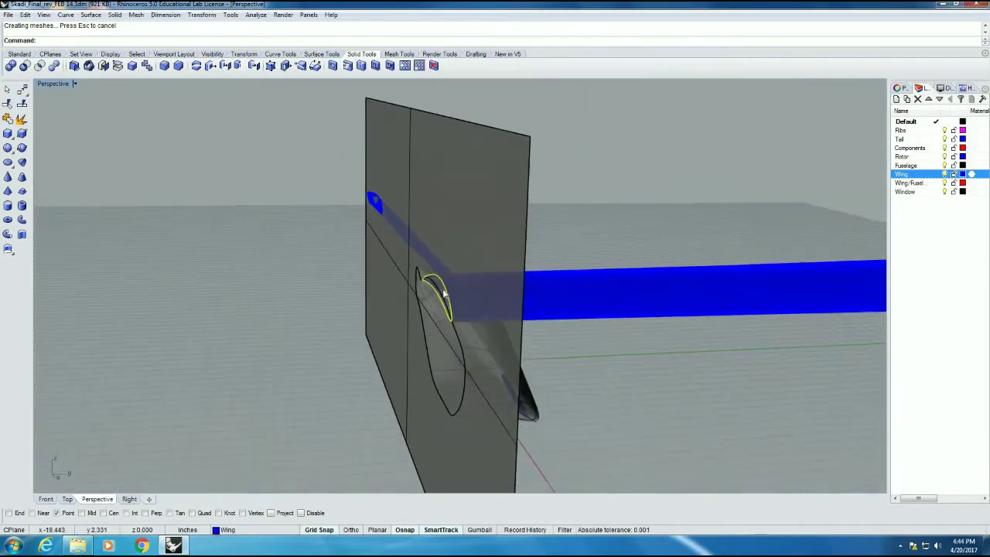
scroll(443, 292, "up", 10)
scroll(443, 289, "up", 4)
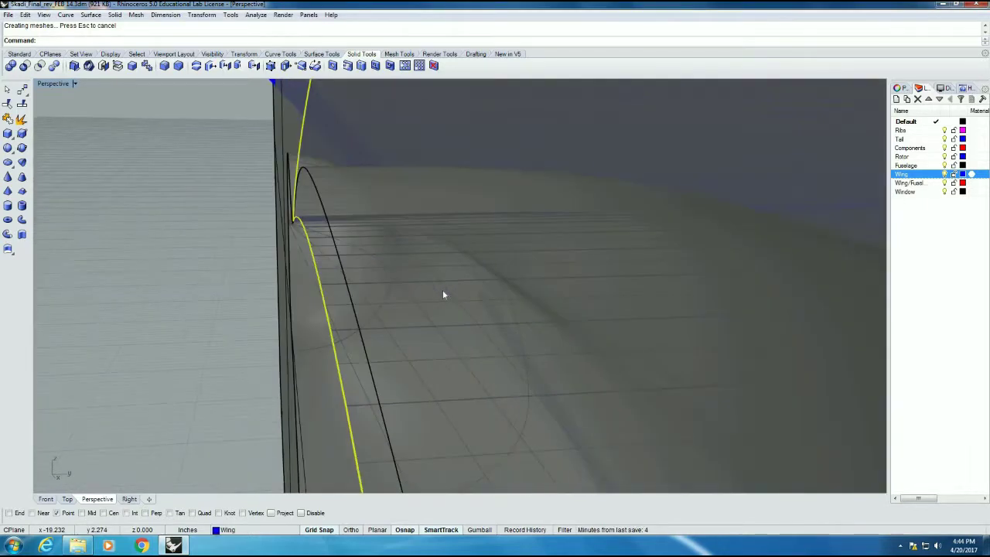
scroll(442, 289, "down", 4)
key("Delete")
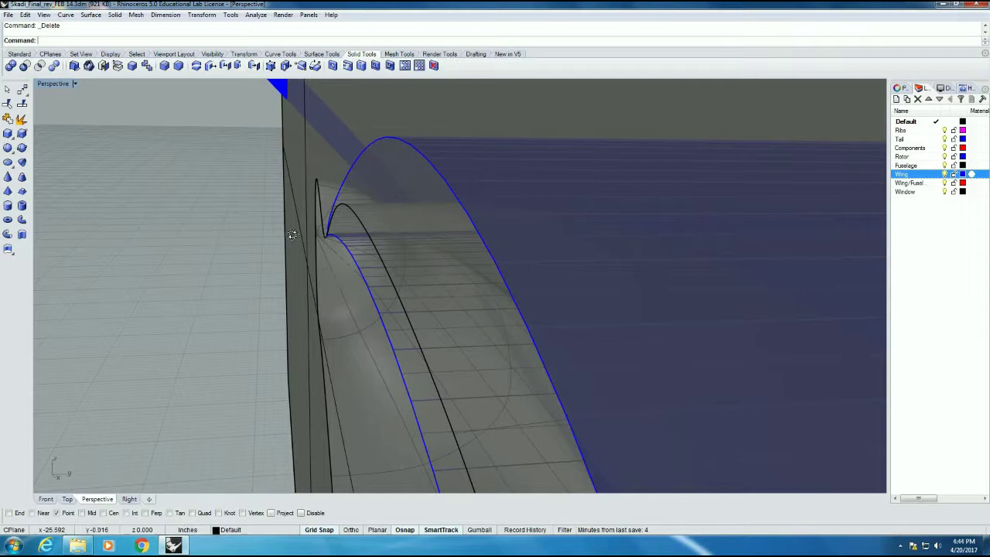
- Split the slanted tail surface with the same centre plane
right_click_drag(292, 235, 136, 183)
scroll(327, 238, "up", 3)
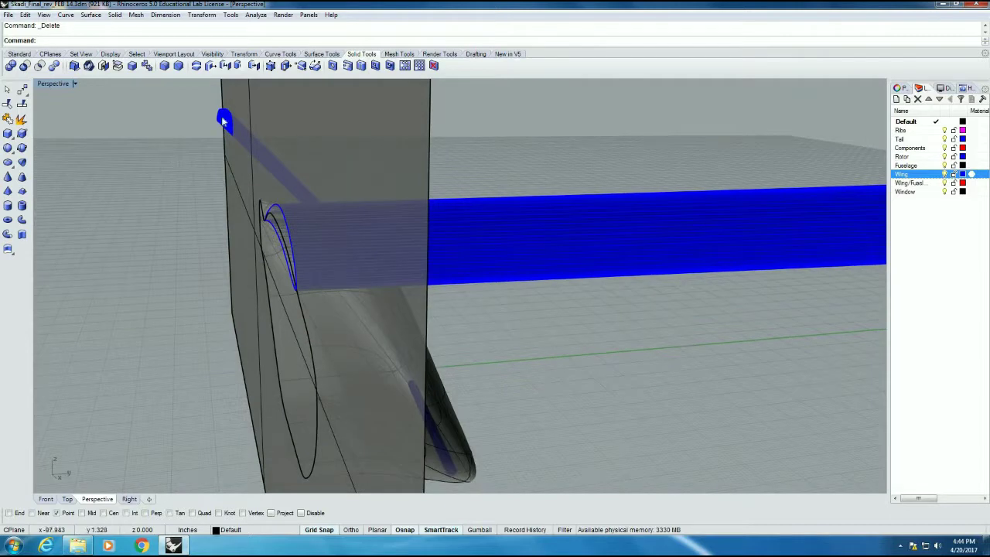
left_click(223, 120)
left_click(25, 15)
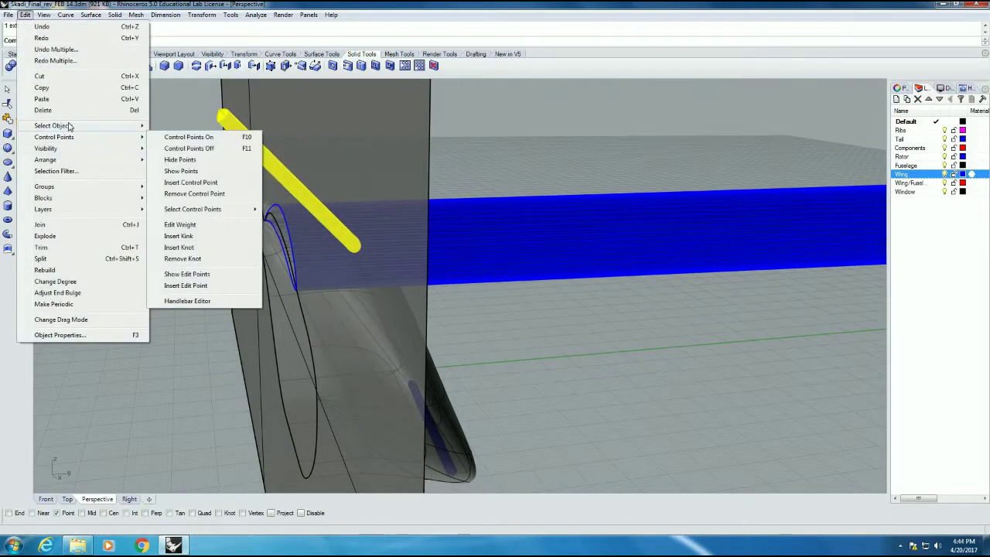
mouse_move(68, 125)
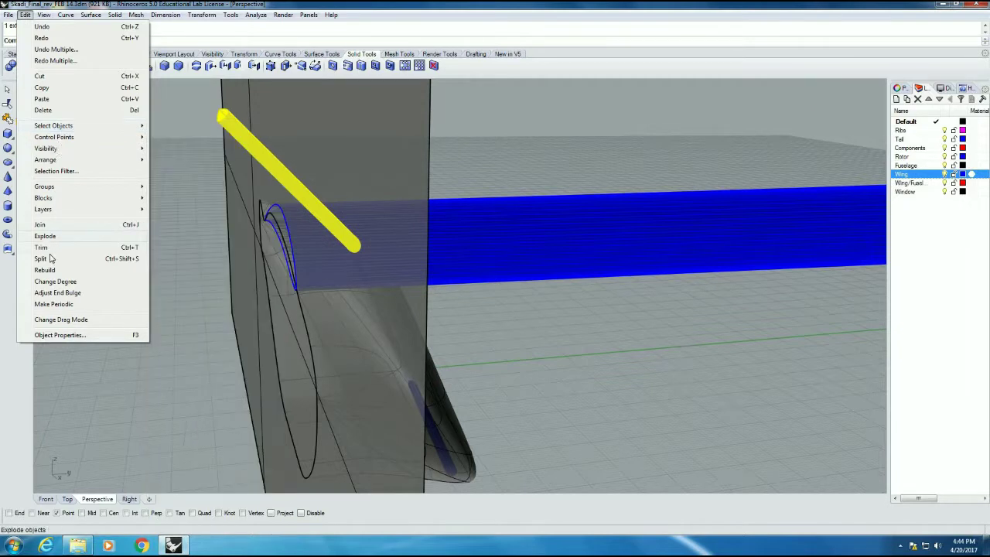
left_click(48, 263)
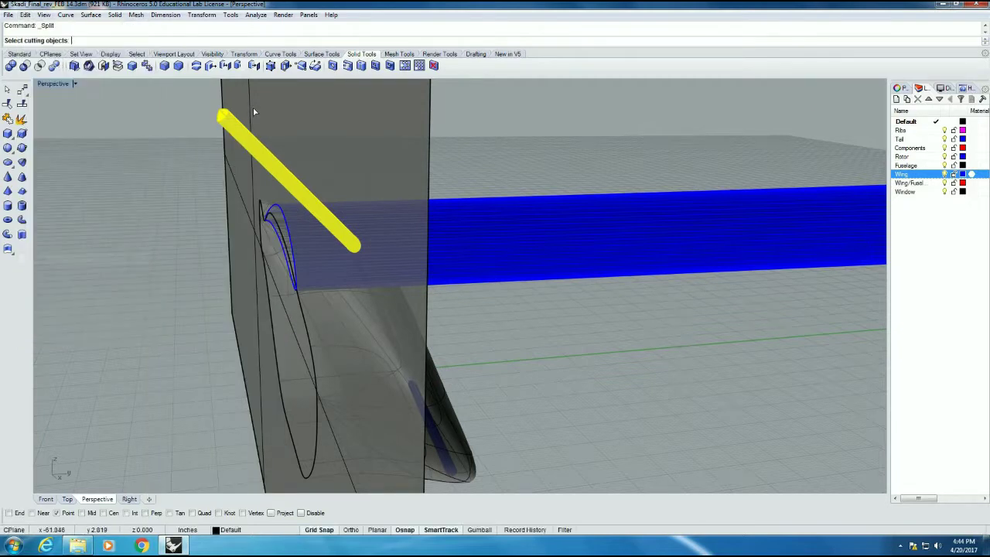
left_click(272, 104)
key("Return")
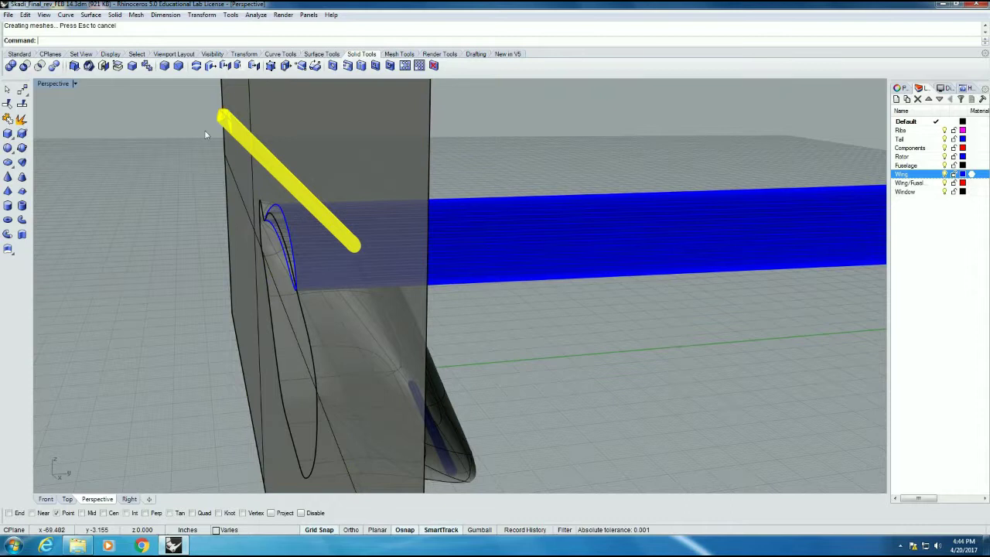
- Delete the tail's upper end piece that sticks out past the centre plane
left_click(232, 133)
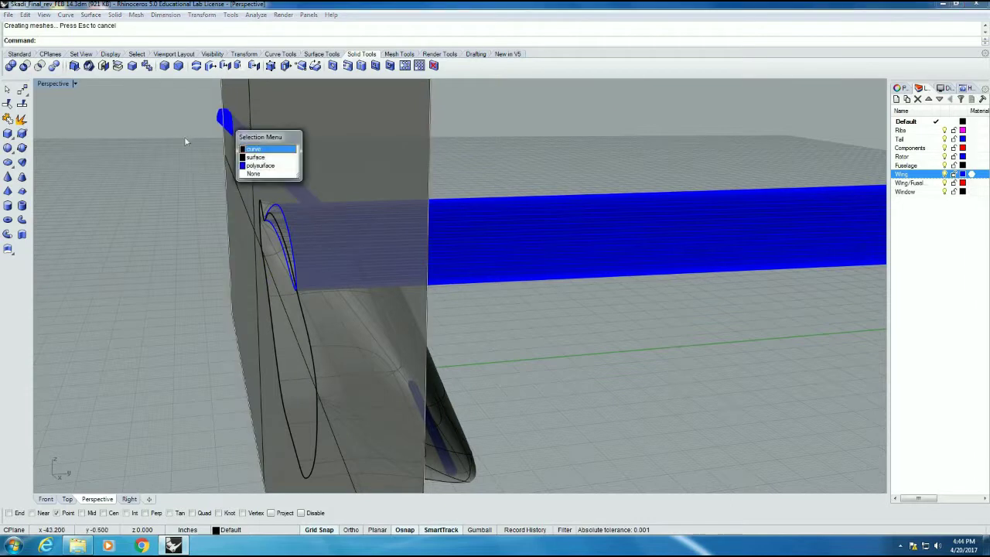
left_click(258, 168)
key("Delete")
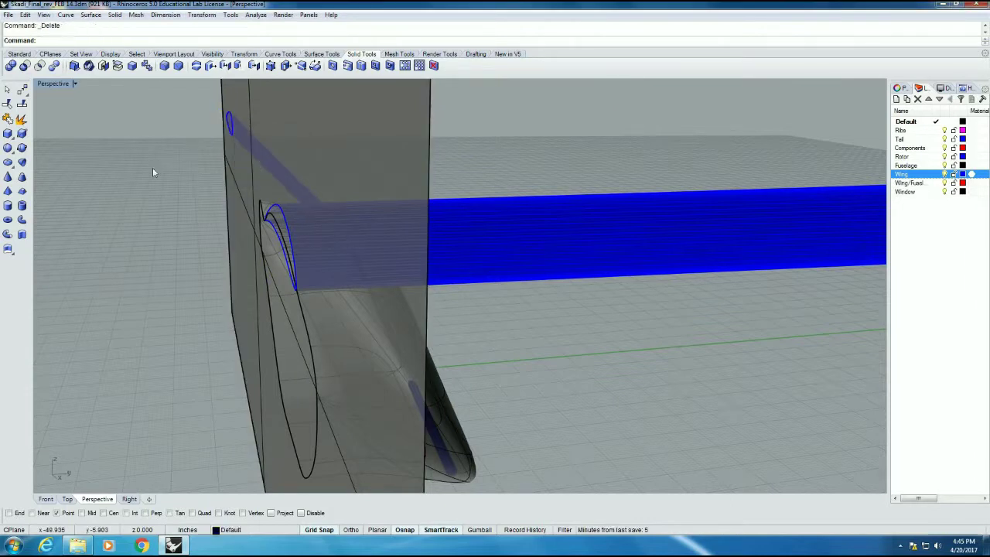
- Delete the planar cutting surface around the aircraft and keep its rectangle outline
right_click_drag(656, 340, 572, 325)
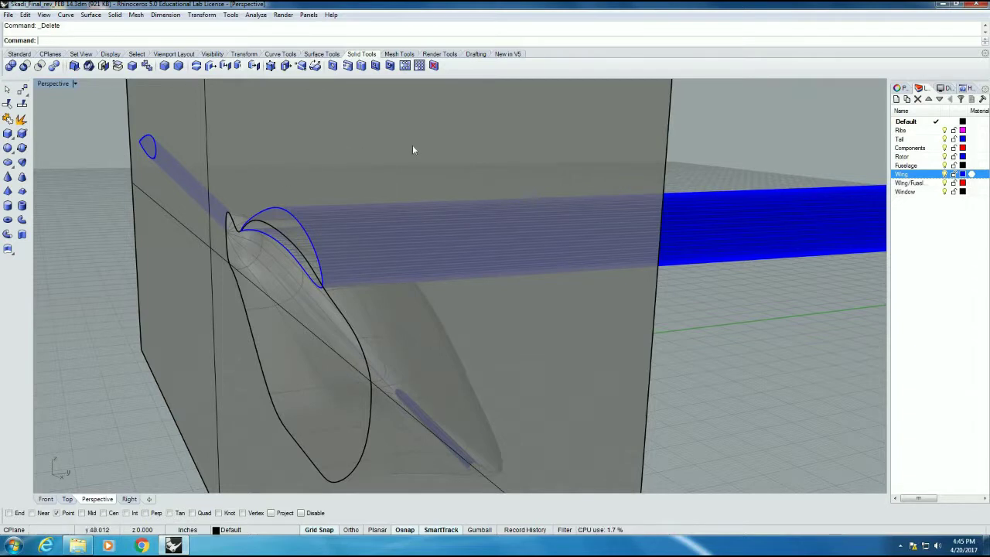
right_click_drag(721, 164, 708, 169)
left_click(580, 174)
key("Delete")
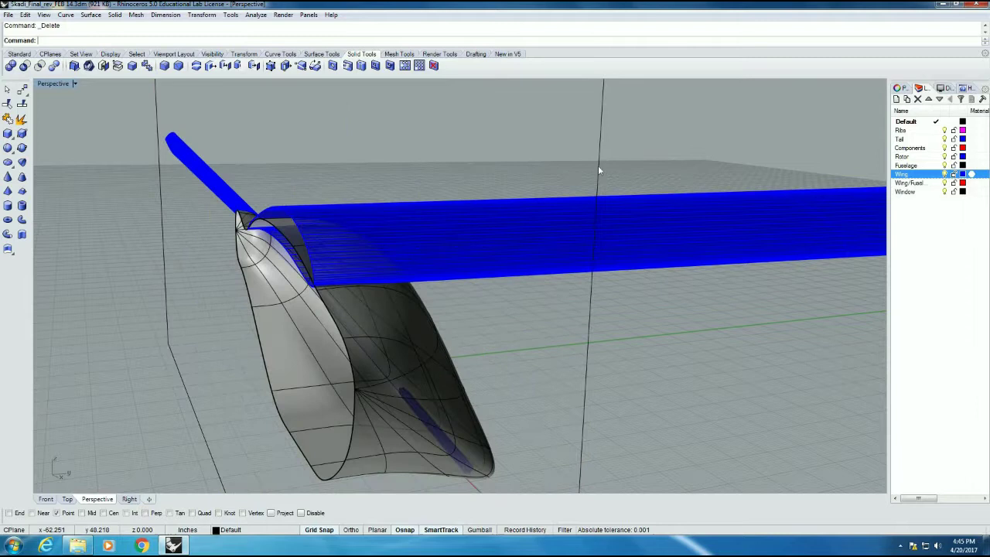
- Examine the trimmed half model from several sides, especially where the wing meets the fuselage
right_click_drag(330, 160, 318, 156)
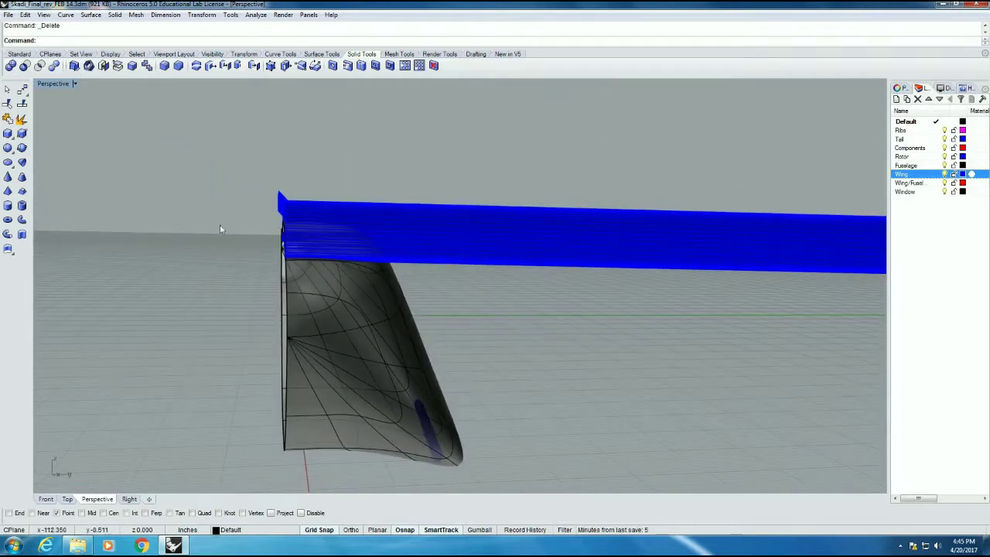
right_click_drag(221, 225, 226, 193)
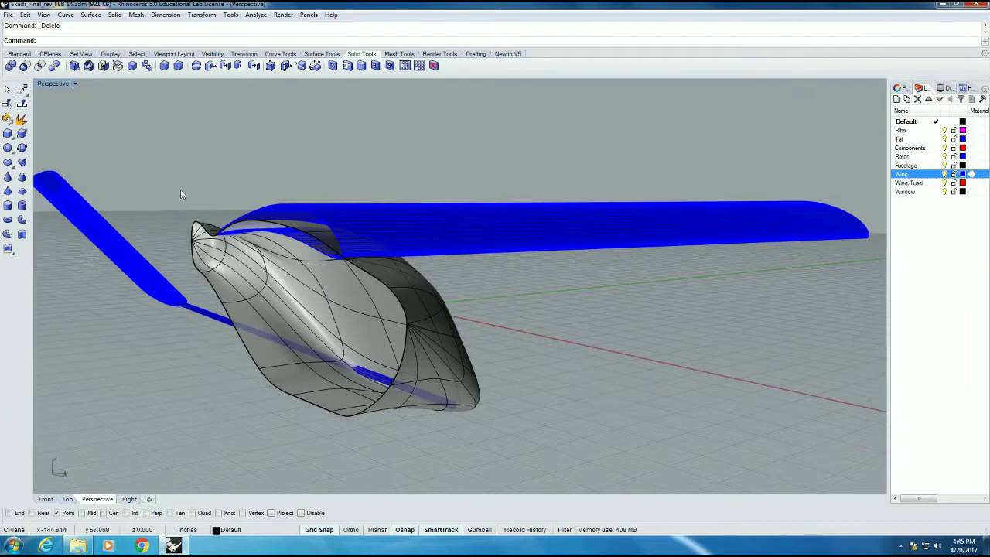
middle_click(121, 317)
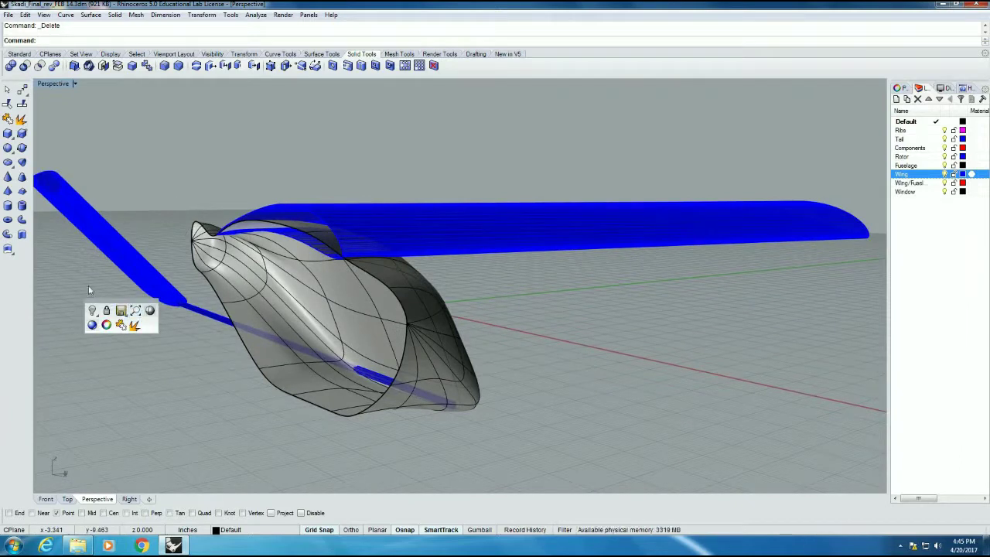
right_click_drag(99, 299, 238, 302)
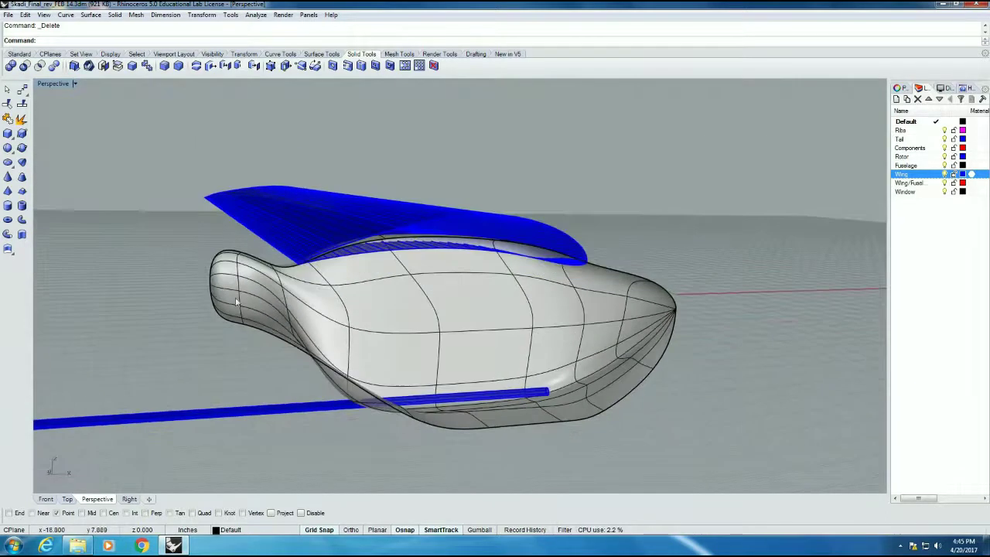
scroll(185, 247, "up", 5)
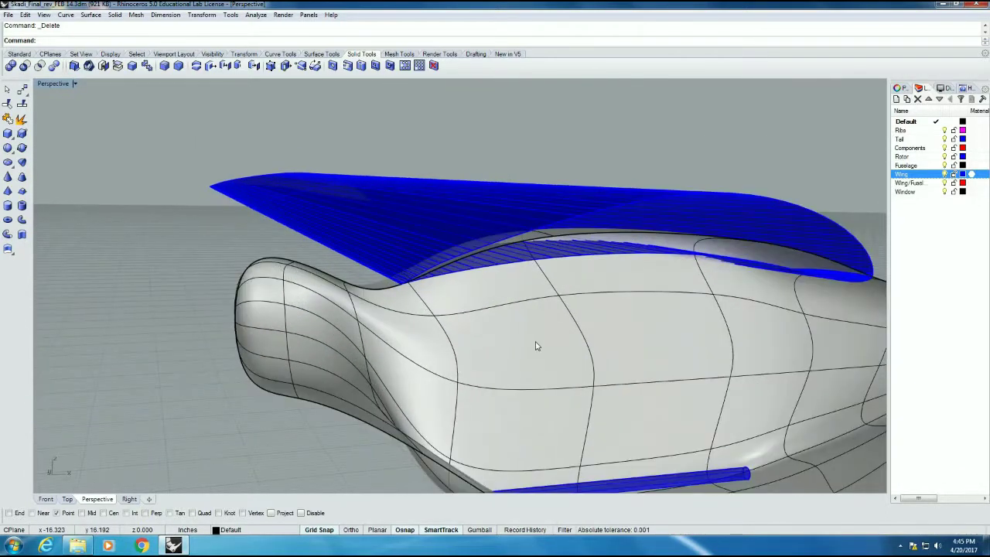
right_click_drag(616, 325, 474, 271)
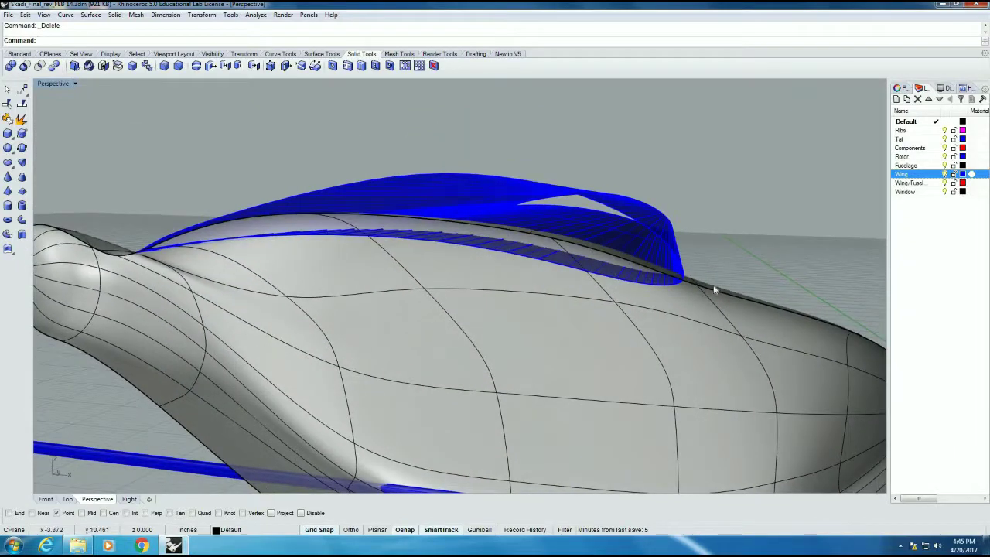
right_click_drag(688, 259, 738, 216)
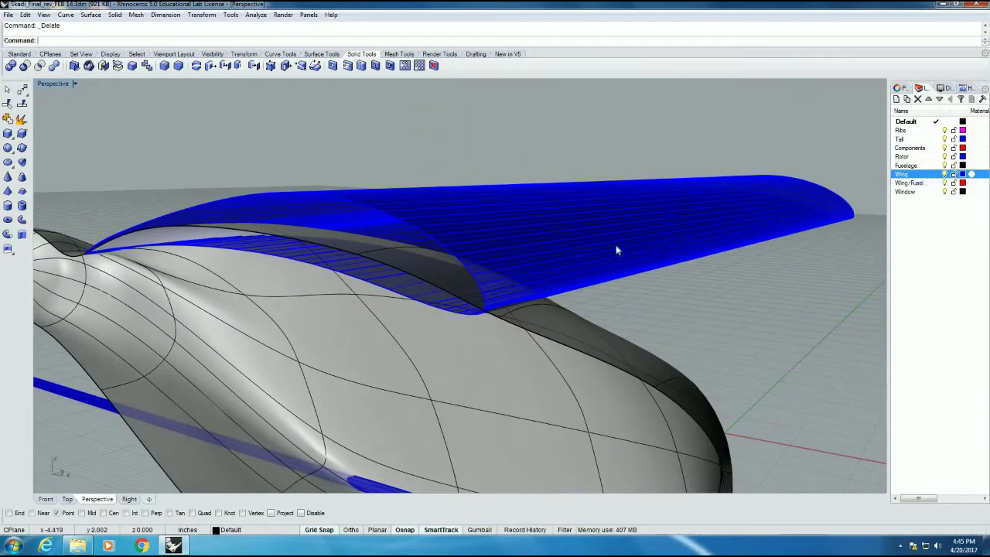
right_click_drag(654, 303, 241, 265)
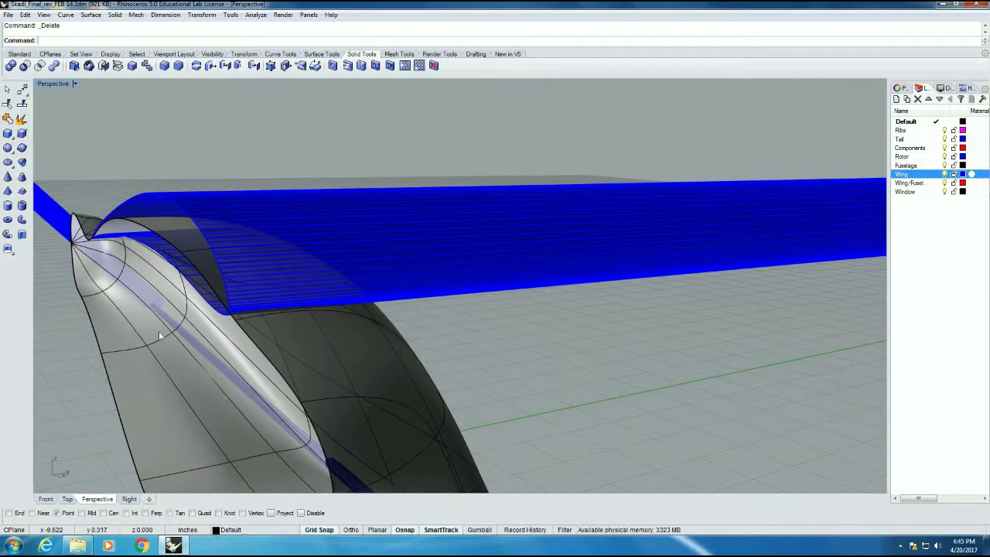
- Duplicate the fuselage surface in place by copying and pasting it, and leave nothing selected
right_click_drag(214, 331, 364, 338)
left_click(365, 338)
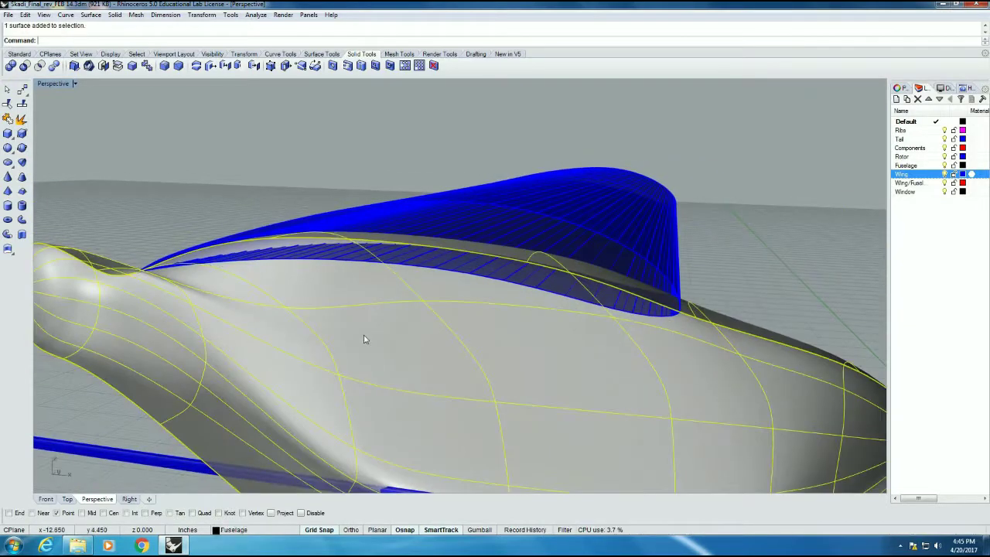
key("ctrl+c")
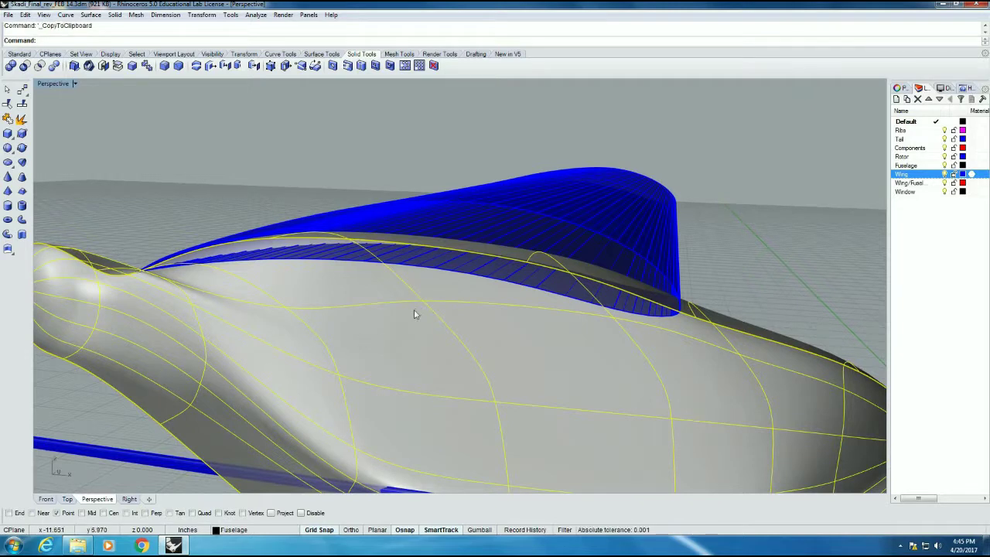
key("ctrl+v")
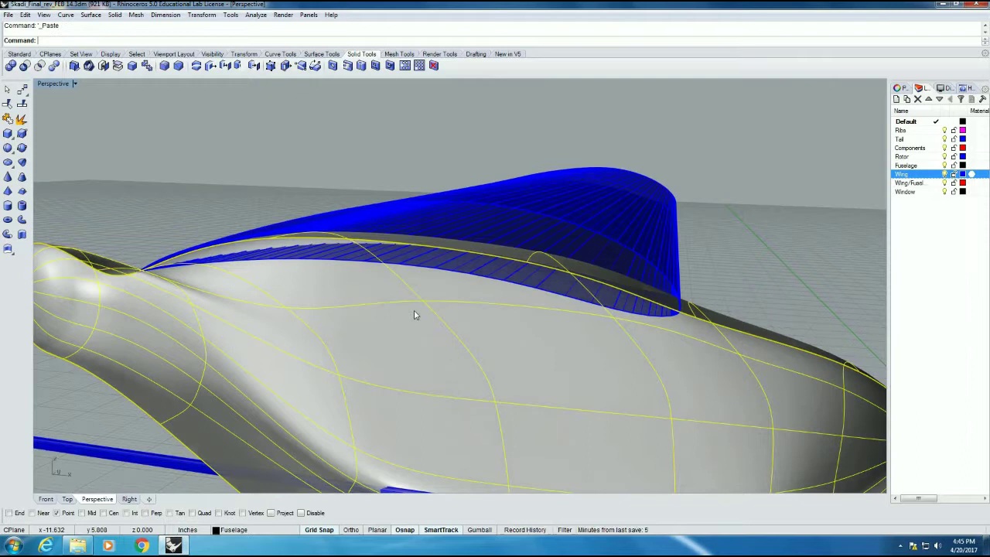
left_click(416, 321)
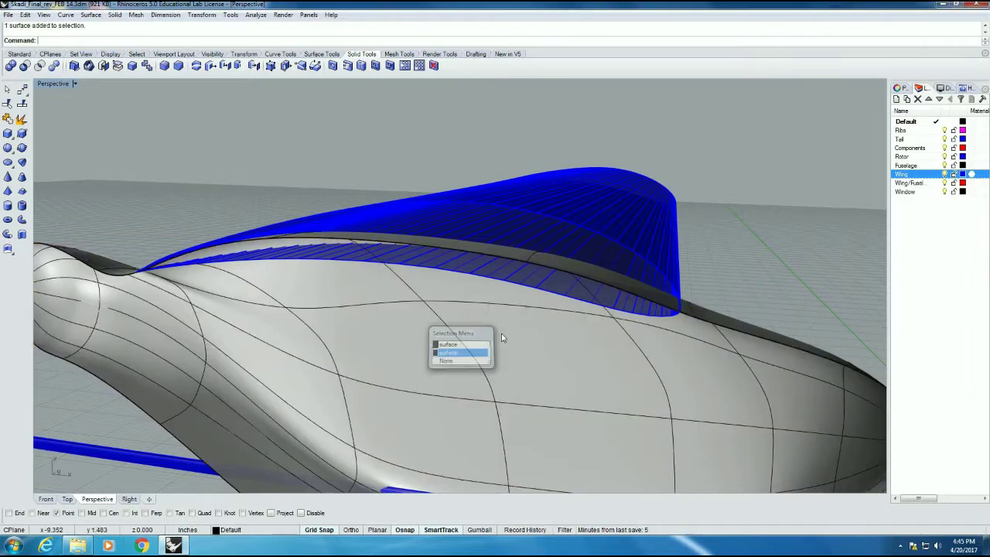
left_click(456, 352)
left_click(740, 252)
- Duplicate the wing in place by copying and pasting it, and clear the selection
left_click(598, 248)
key("ctrl+c")
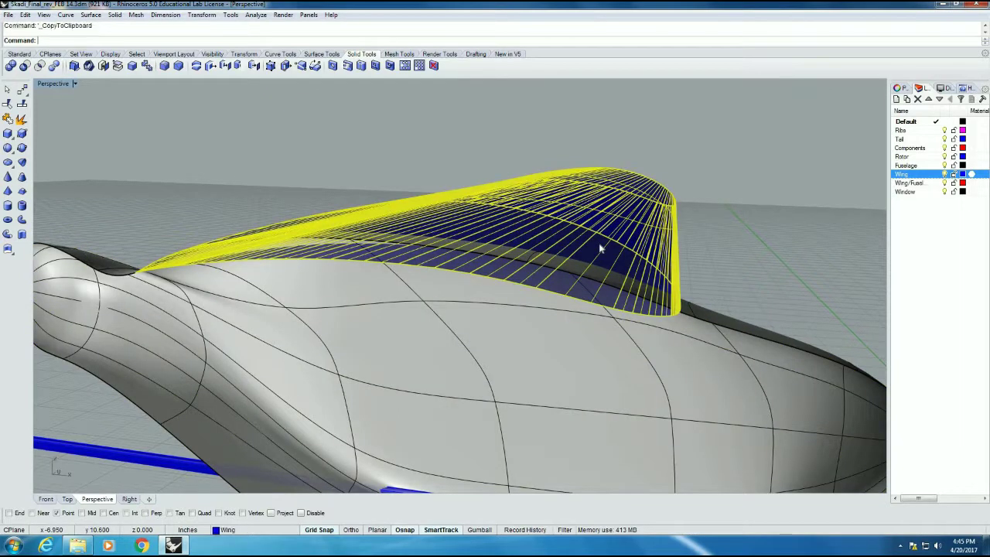
key("ctrl+v")
key("Escape")
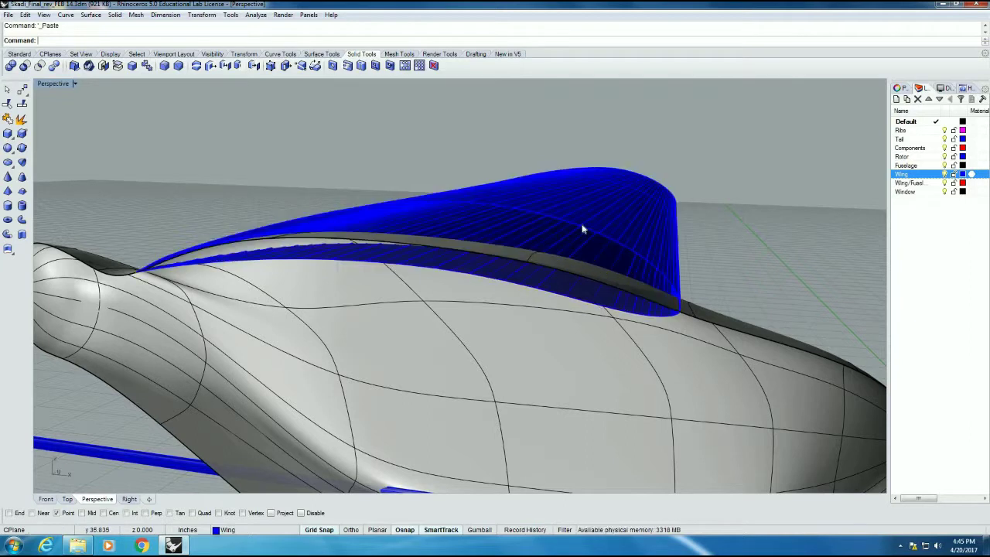
- Split one of the two overlapping wing polysurfaces, using one of the fuselage surfaces as the cutting object
left_click(591, 236)
left_click(687, 218)
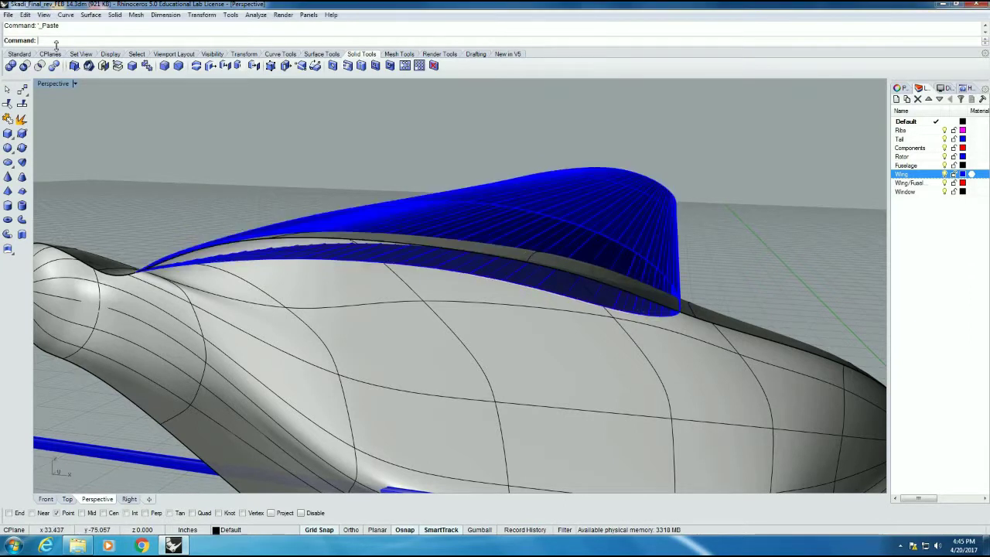
left_click(25, 14)
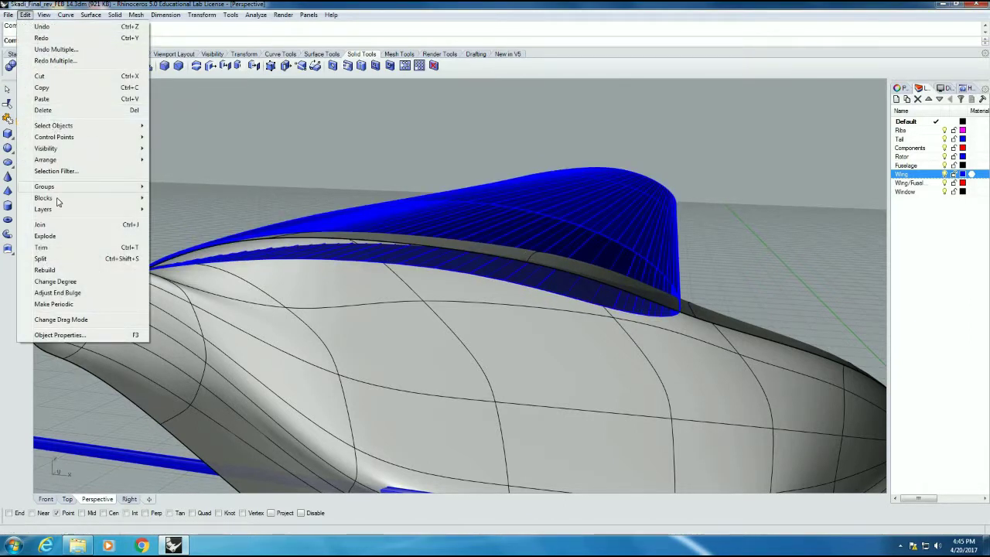
left_click(47, 260)
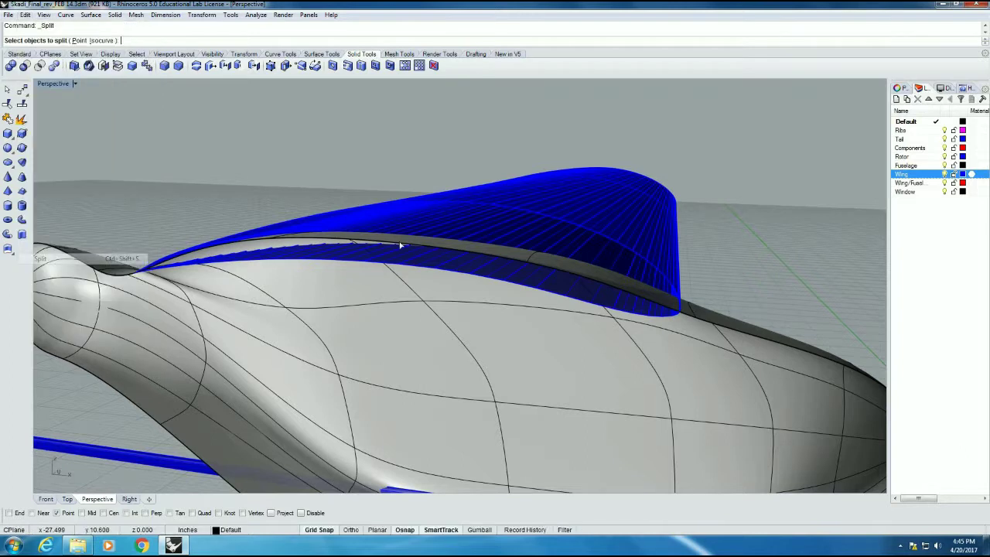
left_click(537, 195)
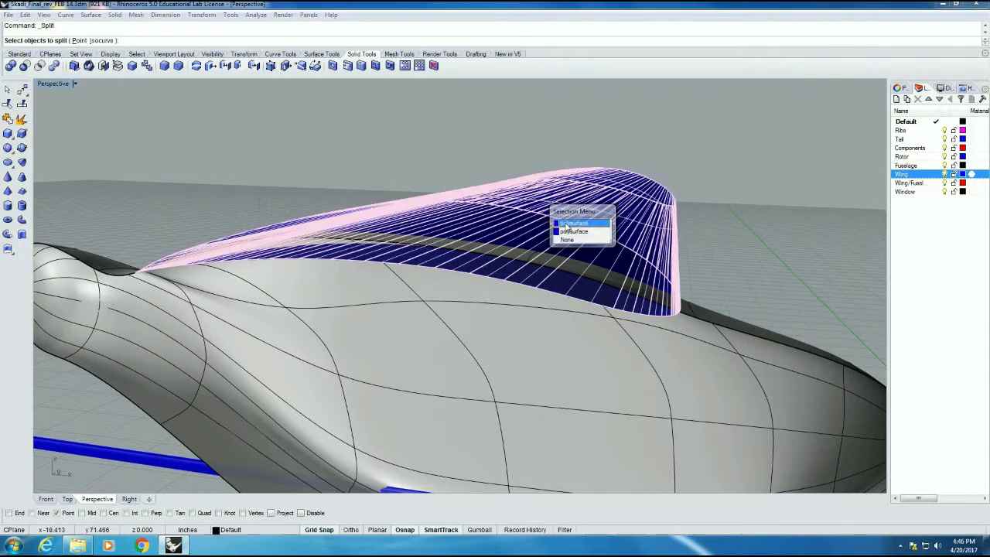
left_click(573, 194)
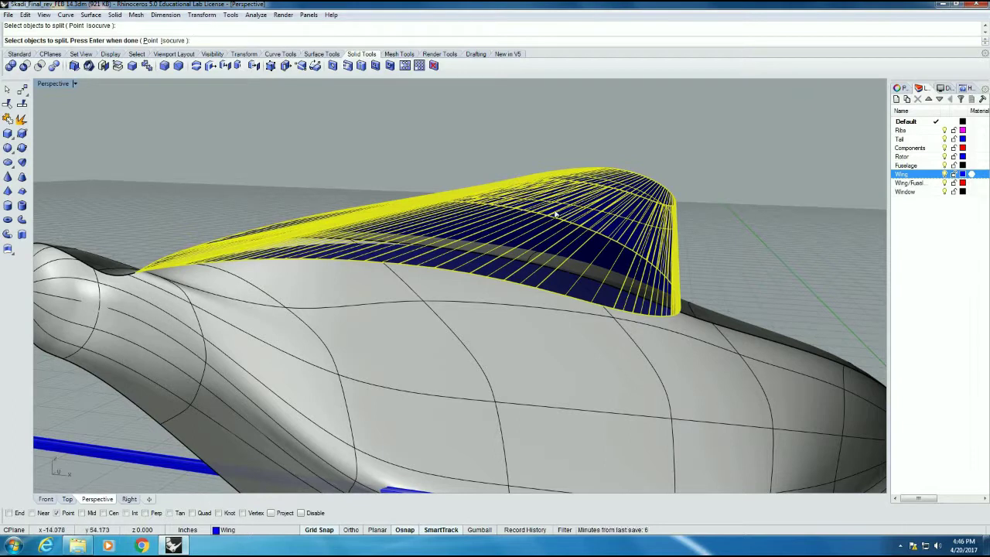
key("Return")
left_click(416, 315)
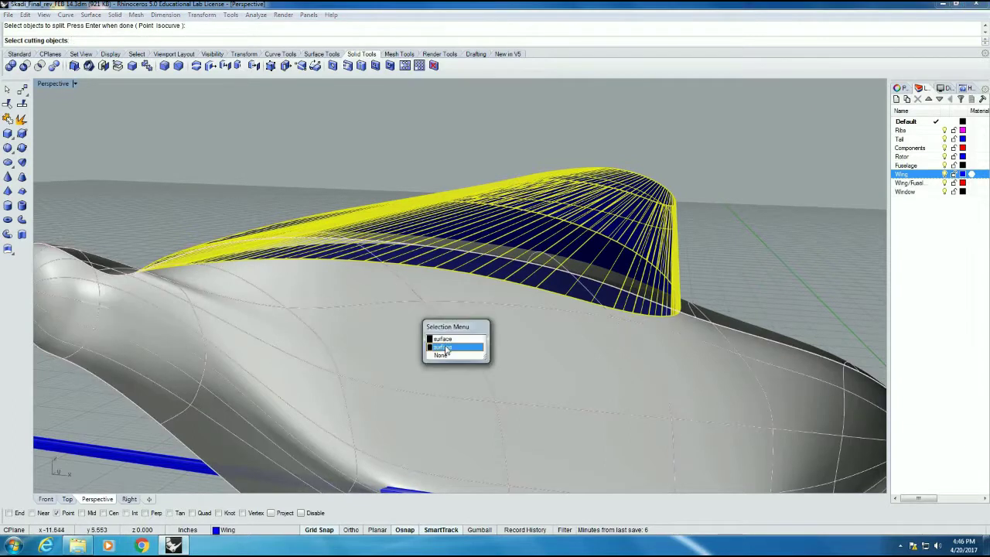
left_click(445, 345)
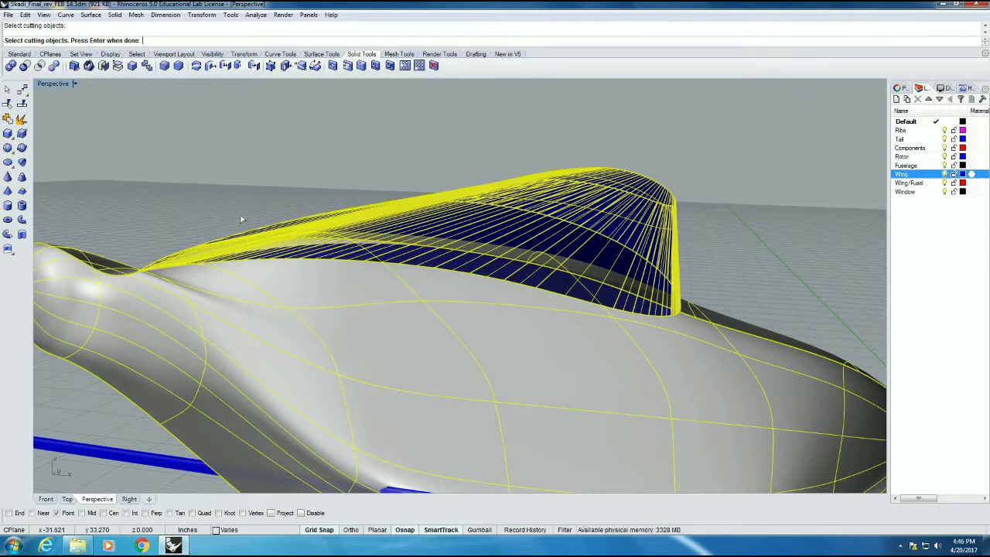
key("Return")
- Delete the split-off piece of the wing that lies inside the fuselage
left_click(430, 263)
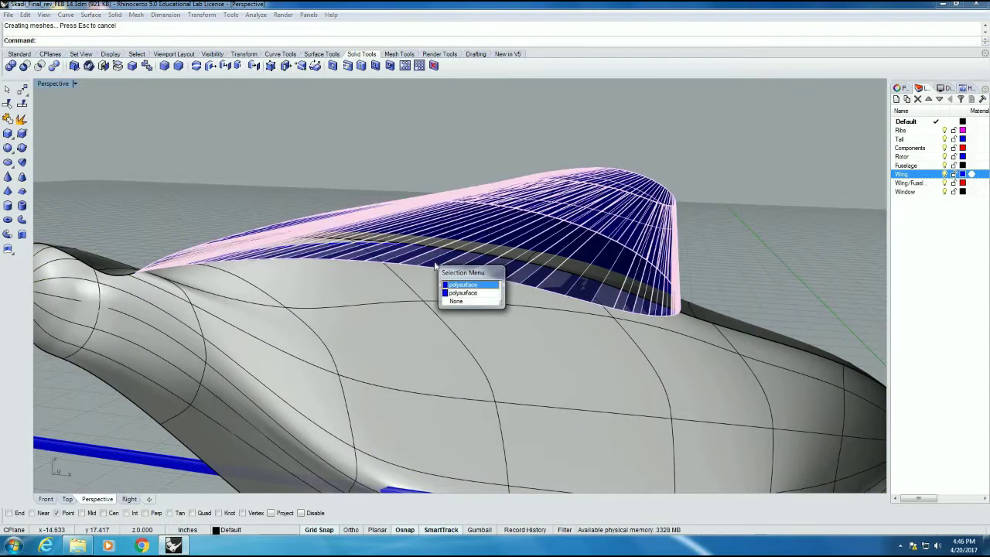
left_click(485, 298)
key("Delete")
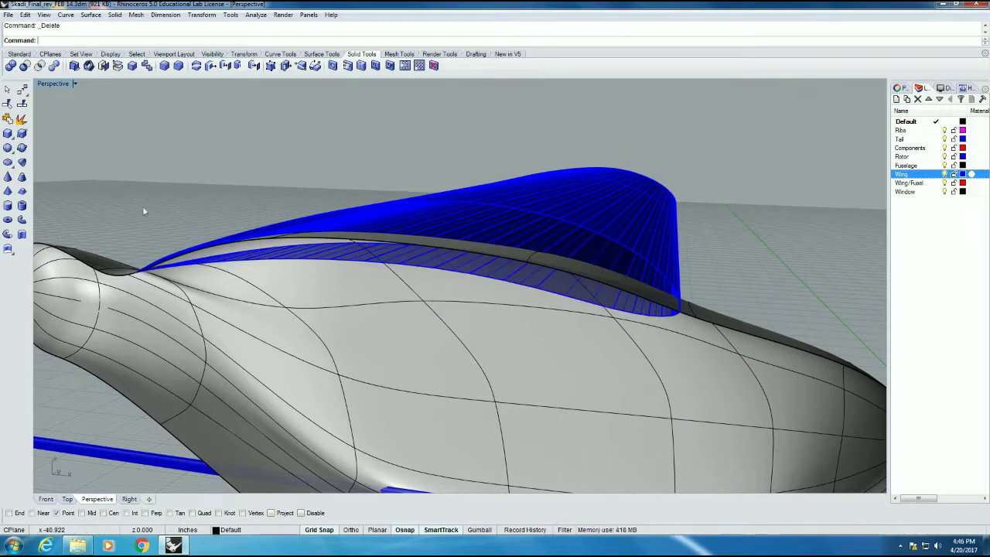
- Split one of the two overlapping fuselage surfaces, using the uncut full wing polysurface as the cutting object
left_click(25, 14)
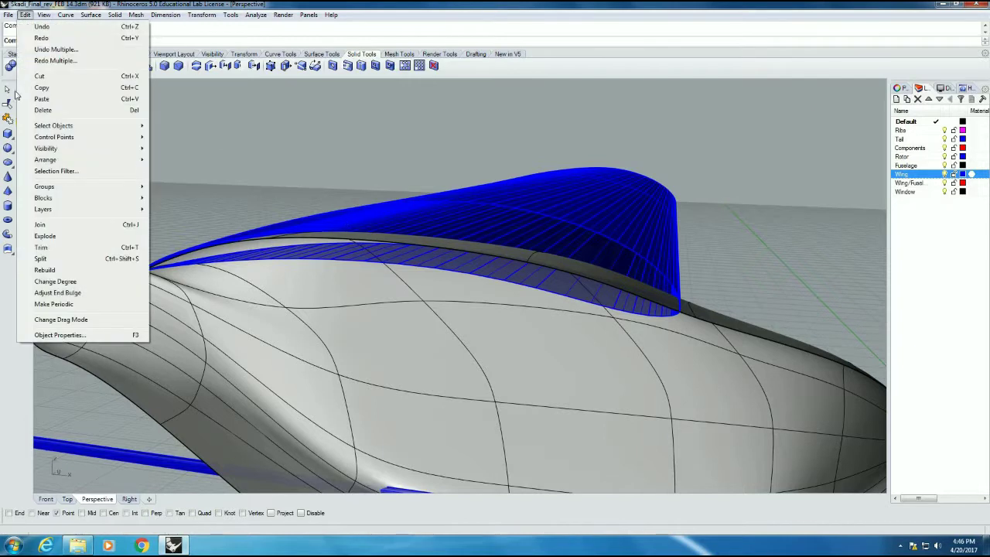
left_click(42, 259)
left_click(437, 335)
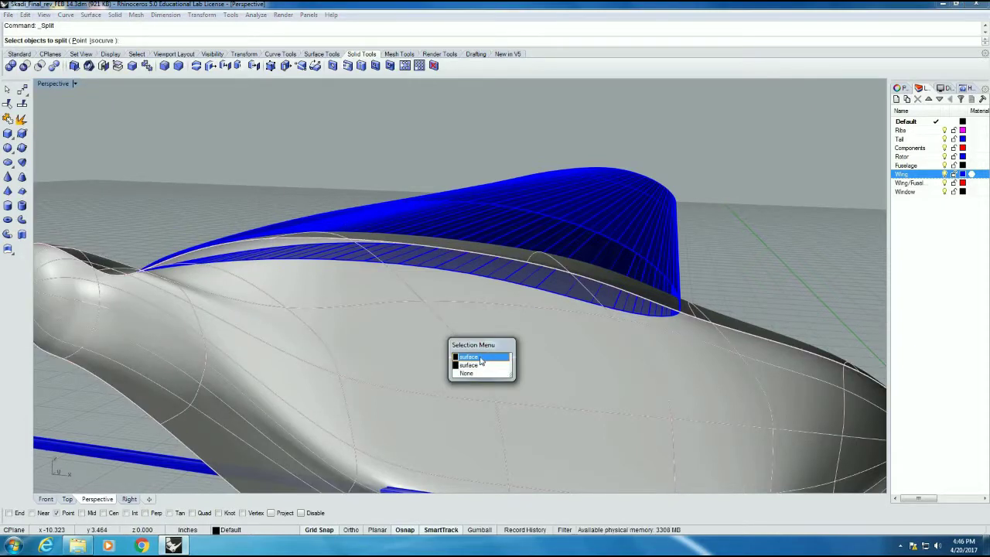
left_click(480, 357)
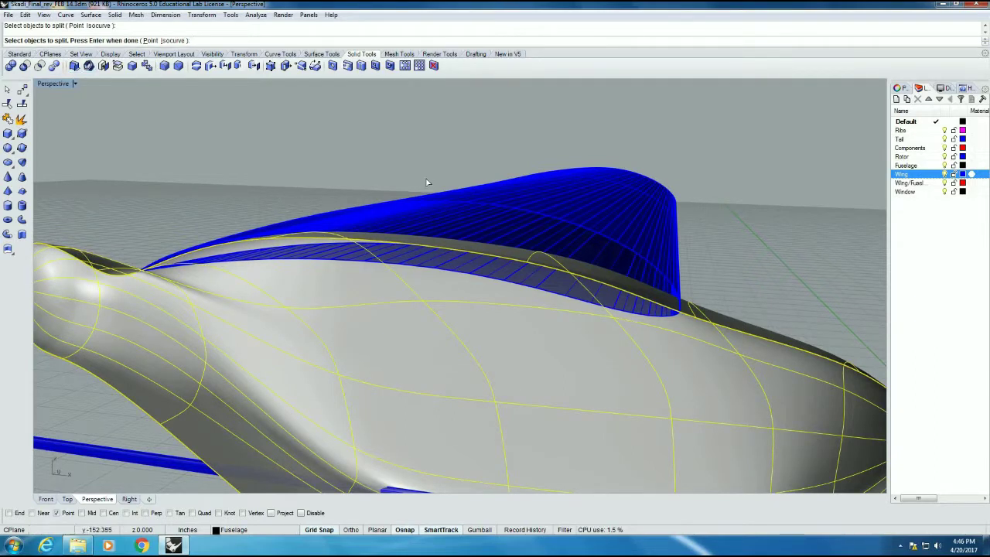
key("Return")
left_click(544, 205)
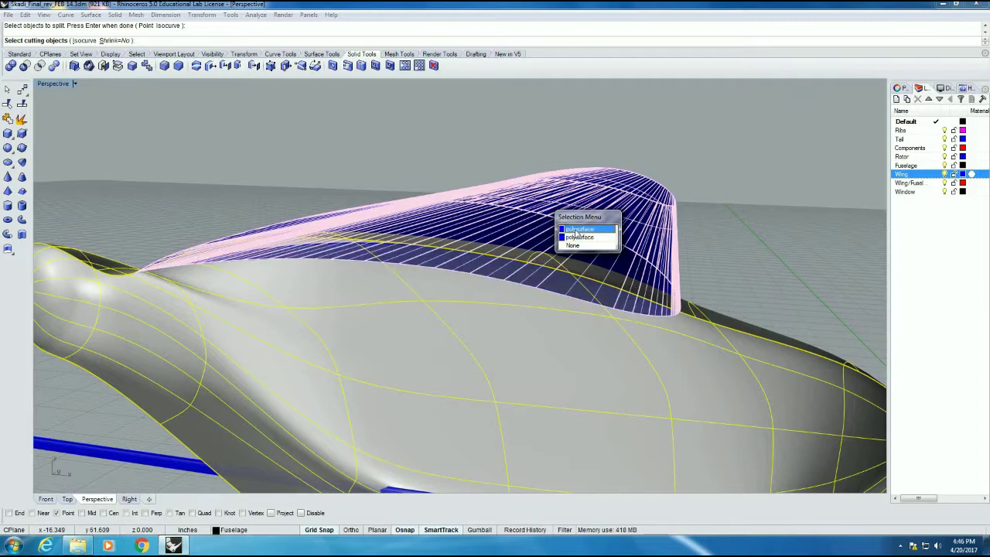
left_click(577, 230)
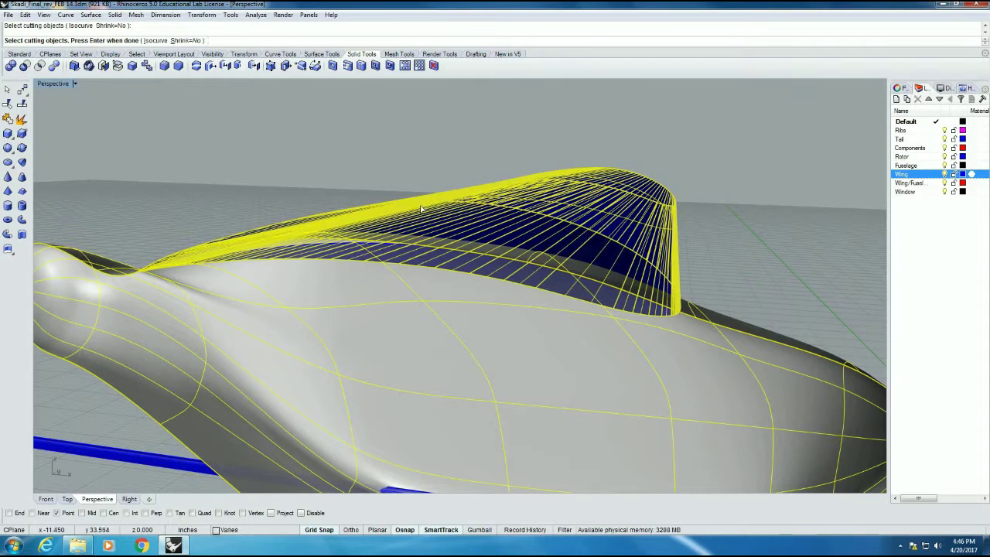
key("Return")
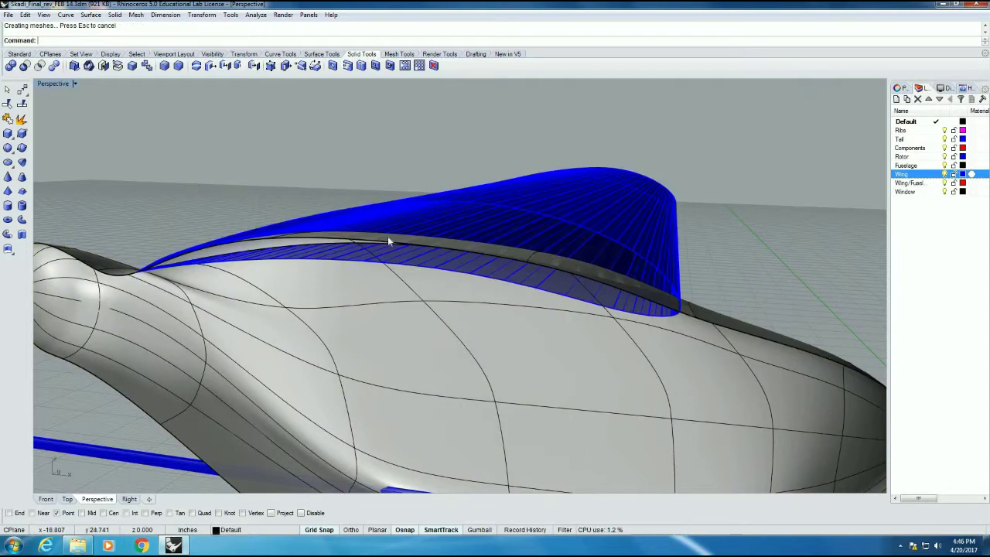
- Try deleting the fuselage patch enclosed by the wing root, and undo the deletion
left_click(388, 236)
left_click(421, 280)
left_click(398, 241)
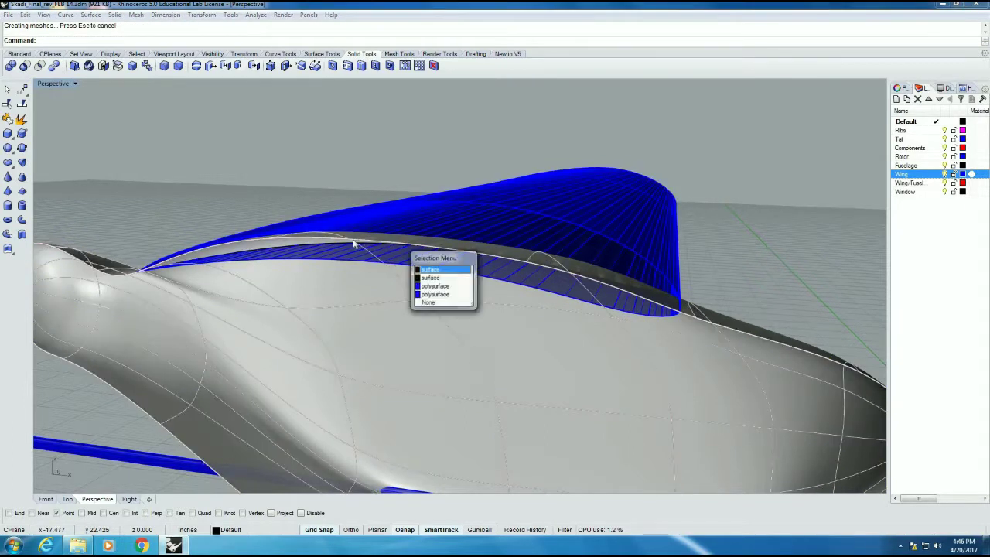
left_click(434, 283)
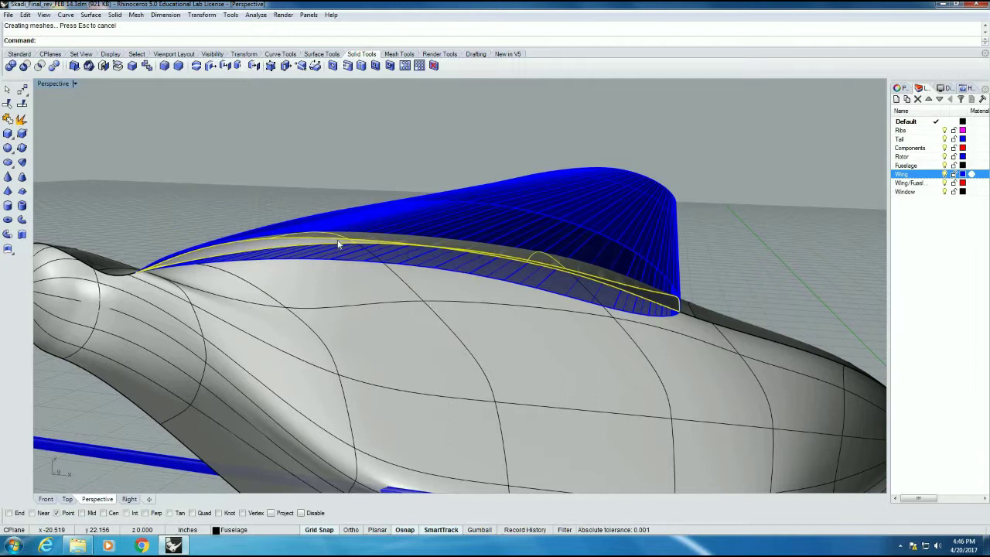
key("Delete")
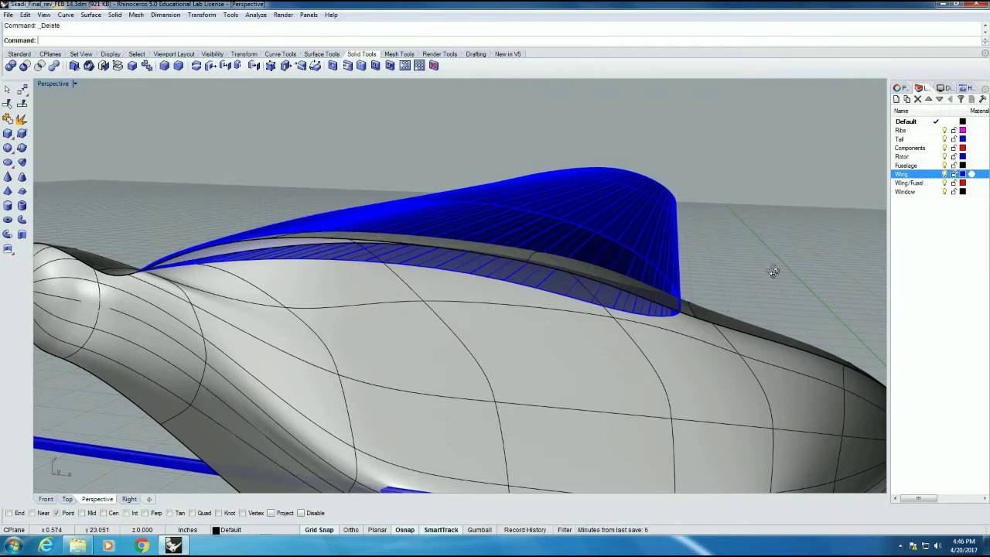
right_click_drag(775, 271, 723, 268)
key("ctrl+z")
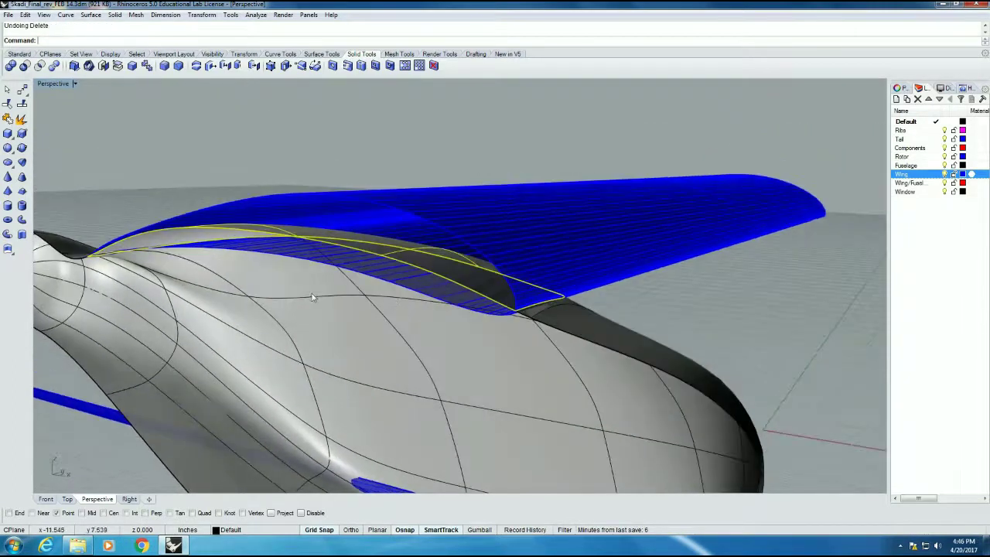
- Delete the split-off fuselage patch enclosed by the wing root so the fuselage is open towards the wing
right_click_drag(316, 294, 389, 272)
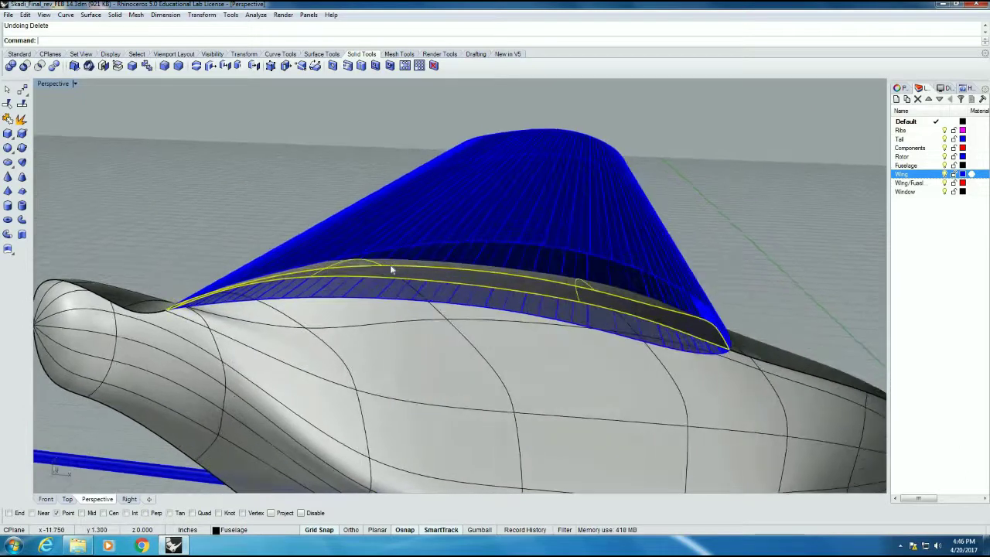
left_click(393, 271)
left_click(431, 296)
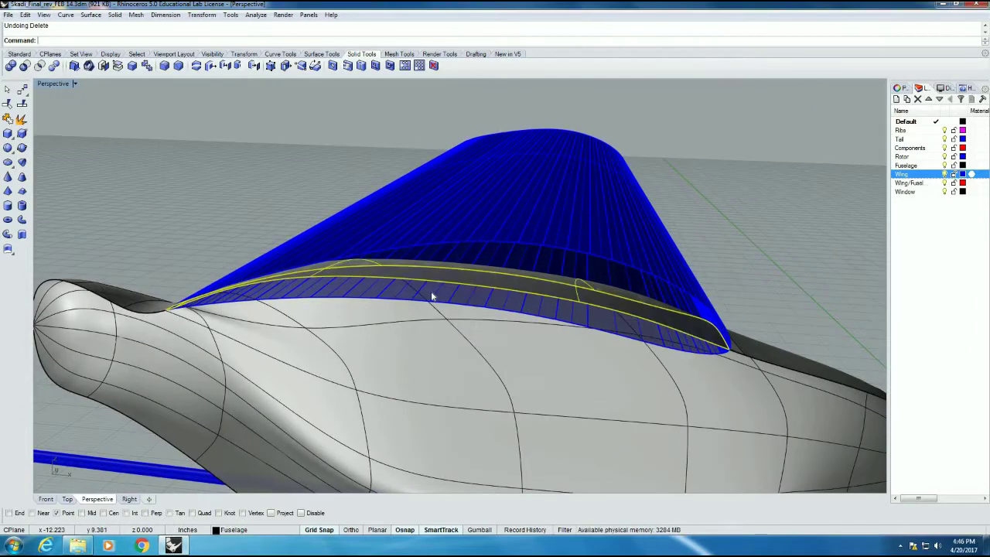
key("Delete")
key("ctrl+z")
key("ctrl+y")
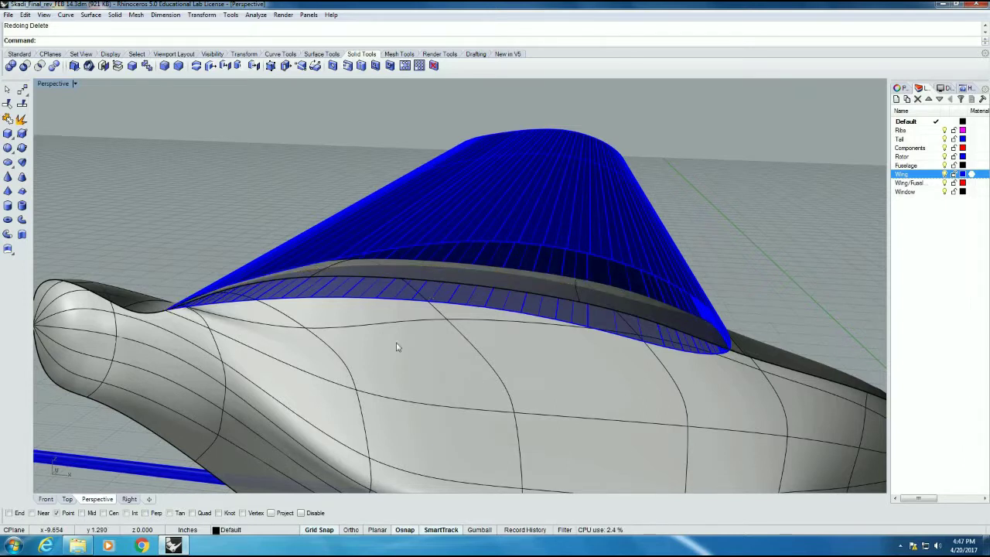
- Delete the uncut wing polysurface and the uncut fuselage surface, keeping only the trimmed versions
right_click_drag(201, 143, 486, 174)
left_click(487, 173)
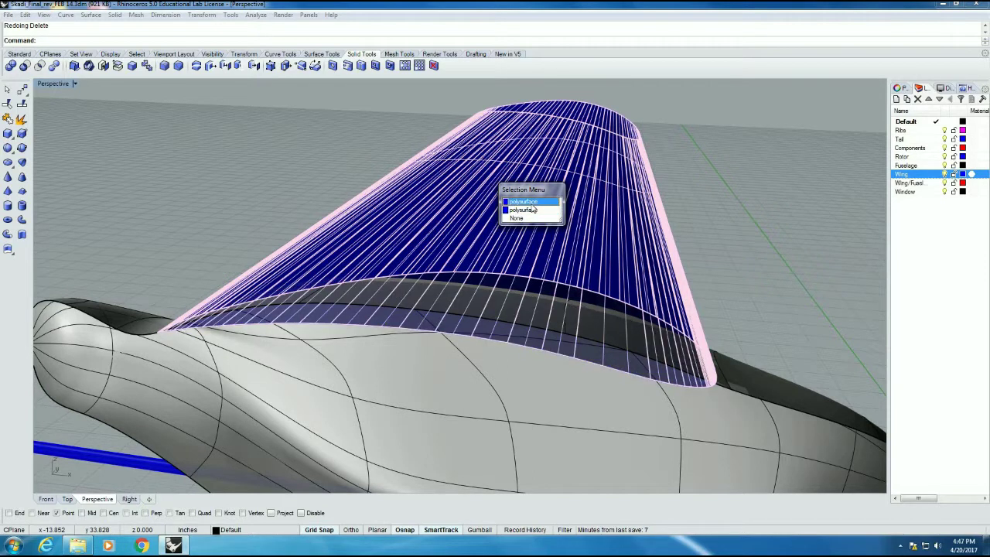
left_click(532, 203)
key("Delete")
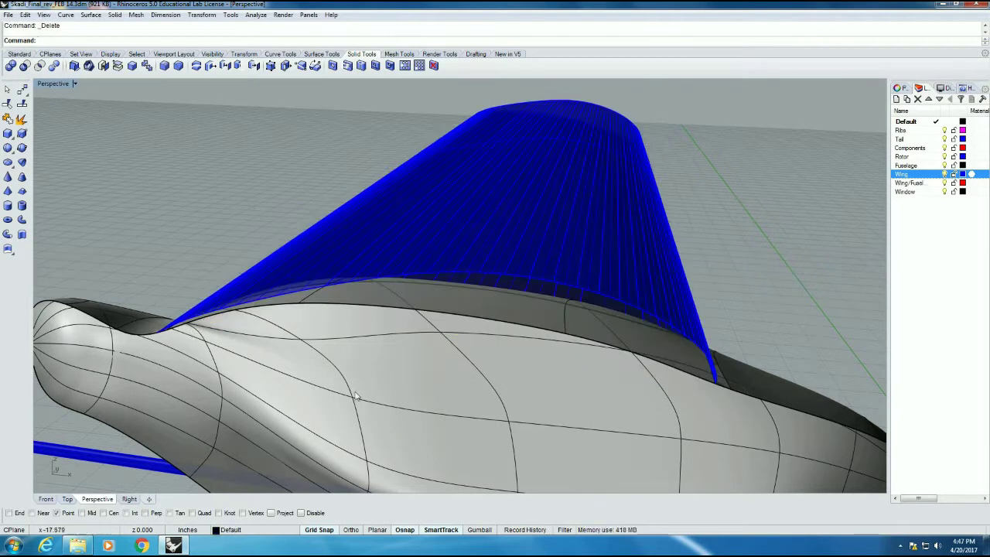
left_click(377, 416)
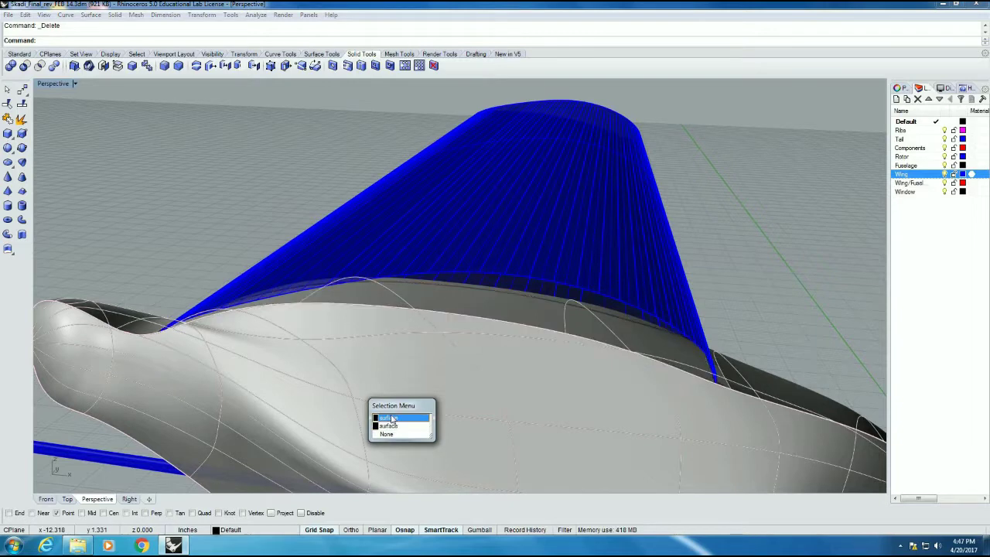
left_click(392, 419)
right_click_drag(439, 353, 464, 344)
- Join the trimmed fuselage and the trimmed wing into one polysurface, check it by selecting it, and clear the selection
left_click(26, 15)
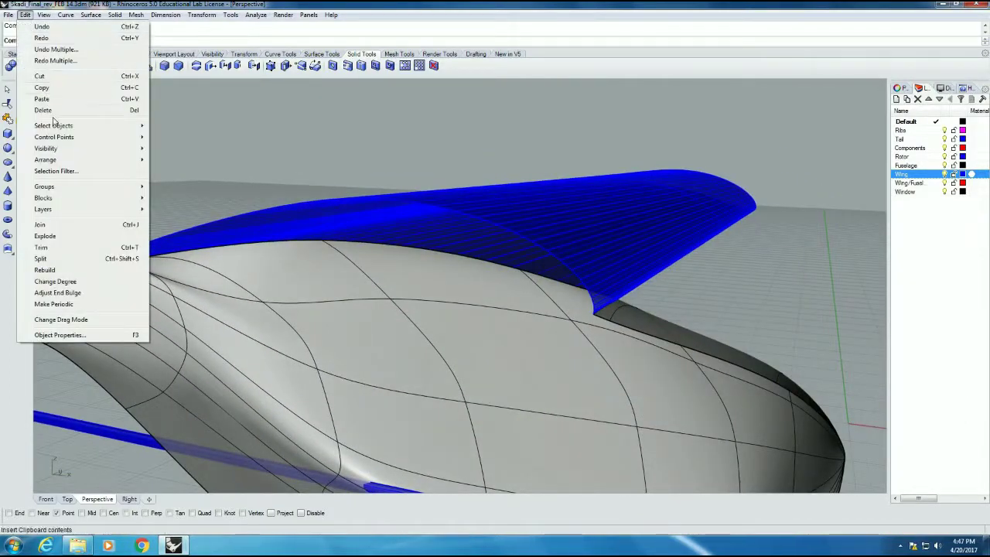
left_click(54, 225)
left_click(374, 277)
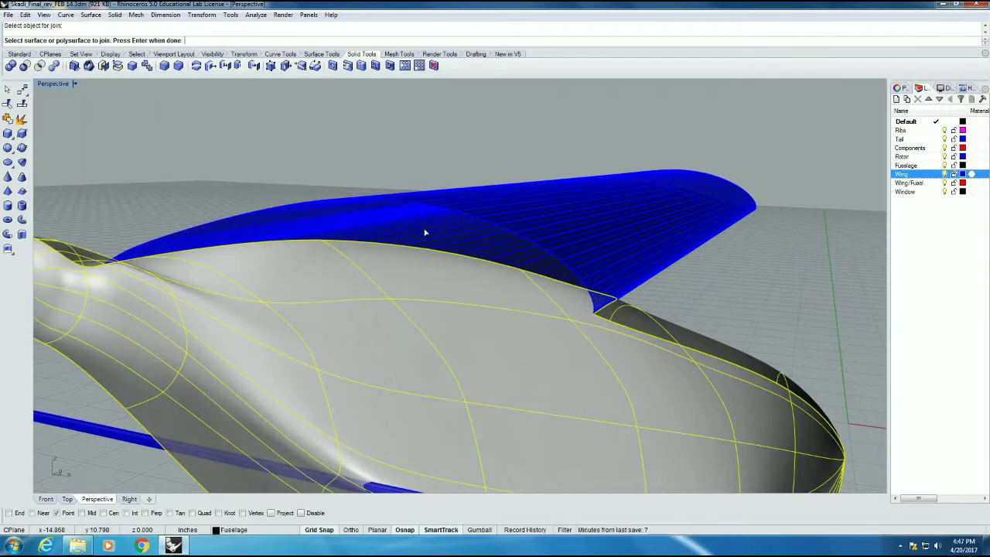
left_click(449, 217)
key("Return")
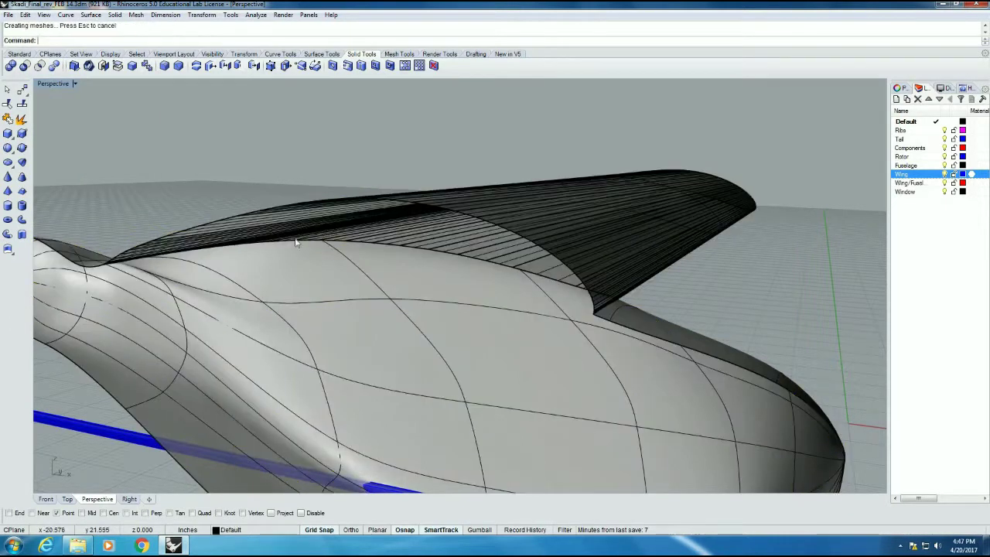
mouse_move(712, 274)
right_mouse_down()
mouse_move(439, 248)
mouse_move(509, 304)
mouse_move(319, 192)
mouse_move(298, 201)
mouse_move(347, 188)
mouse_move(358, 205)
mouse_move(347, 214)
mouse_move(275, 213)
right_mouse_up()
left_click(439, 248)
key("Escape")
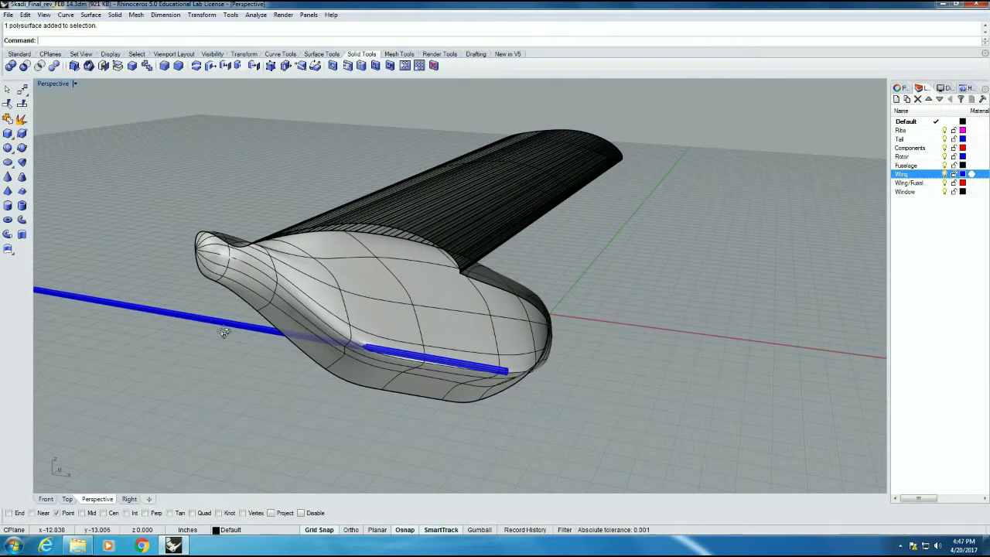
- Move the tail boom rearward in the Top view so its aft end overlaps the tail, and return to the Perspective view with nothing selected
right_click_drag(221, 332, 341, 252)
scroll(338, 257, "up", 4)
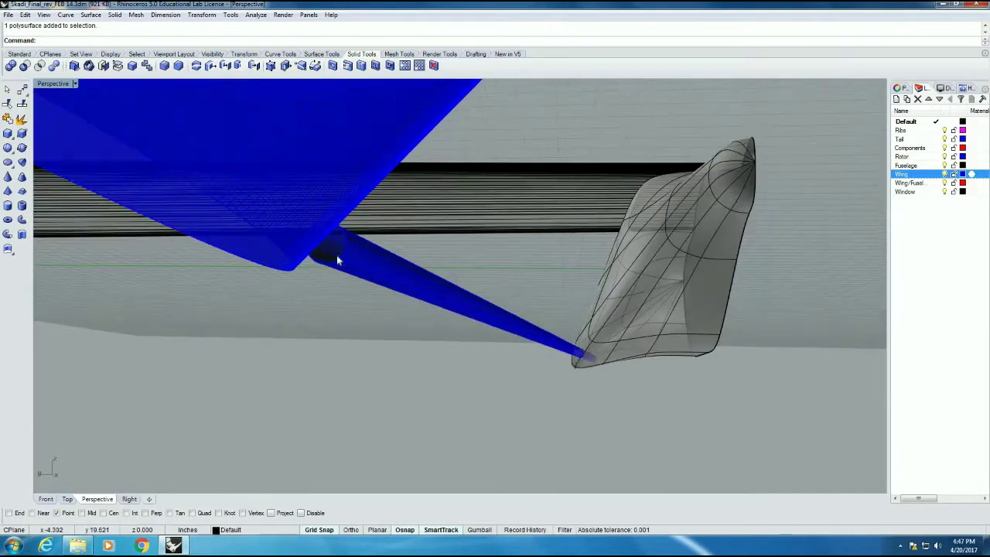
scroll(337, 258, "down", 2)
left_click(46, 499)
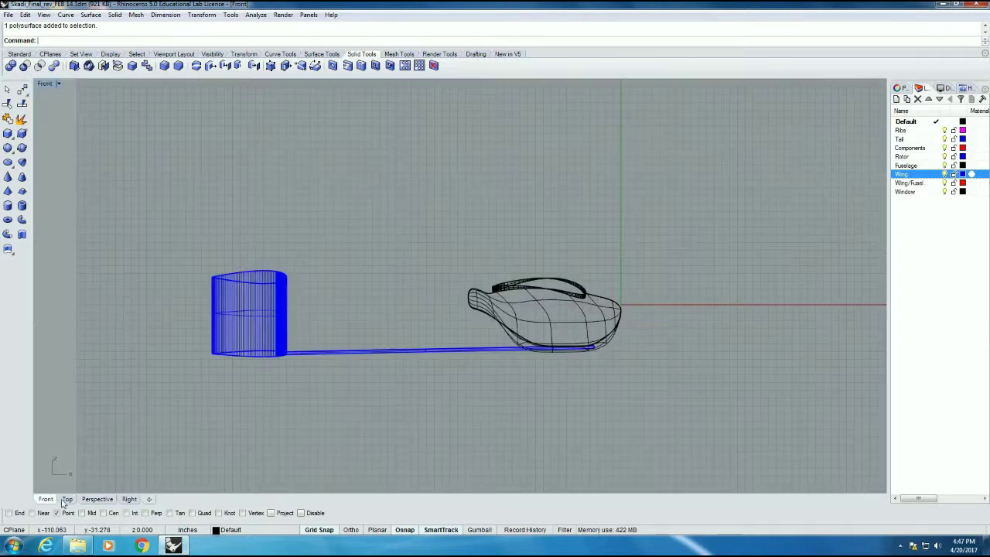
left_click(68, 499)
scroll(529, 321, "down", 18)
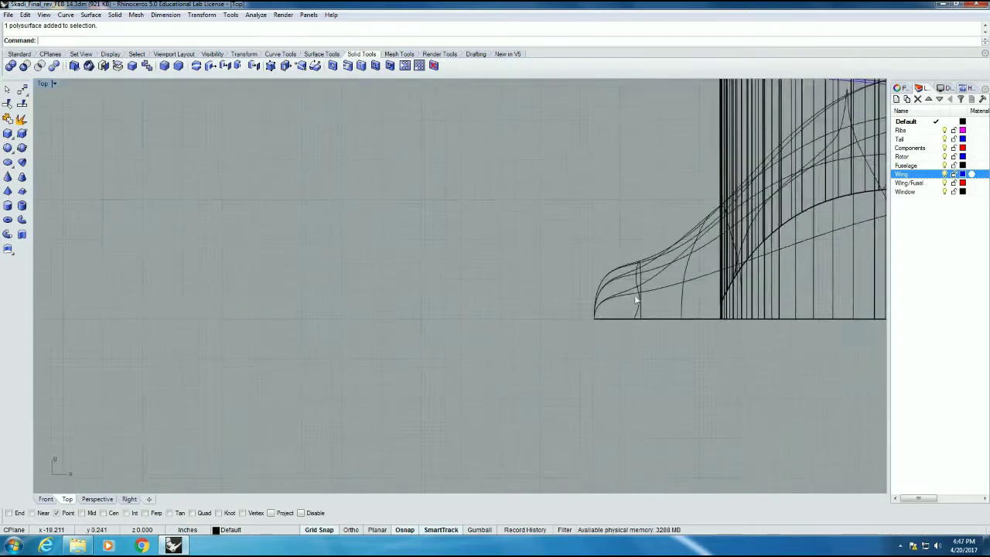
right_click_drag(523, 259, 509, 302)
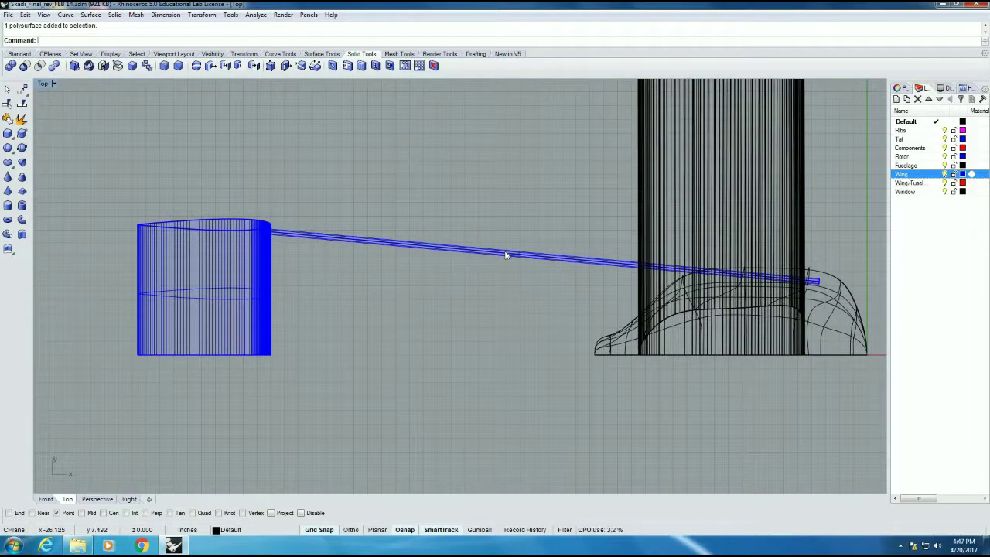
left_click(522, 254)
left_click_drag(522, 254, 469, 254)
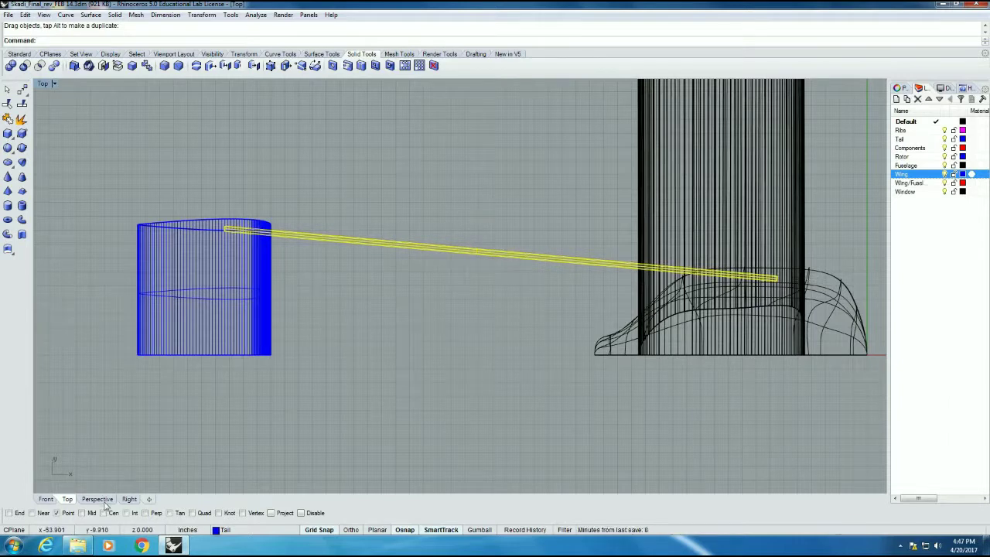
key("ctrl+F4")
right_click_drag(418, 357, 542, 397)
left_click(425, 356)
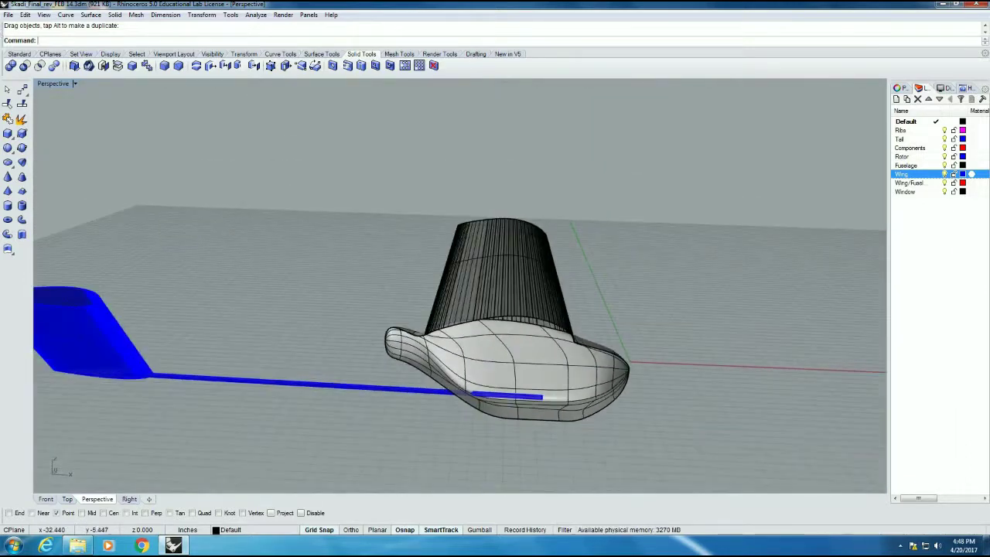
- Split the tail boom with the joined wing-fuselage body and delete the boom piece inside the fuselage
left_click(25, 15)
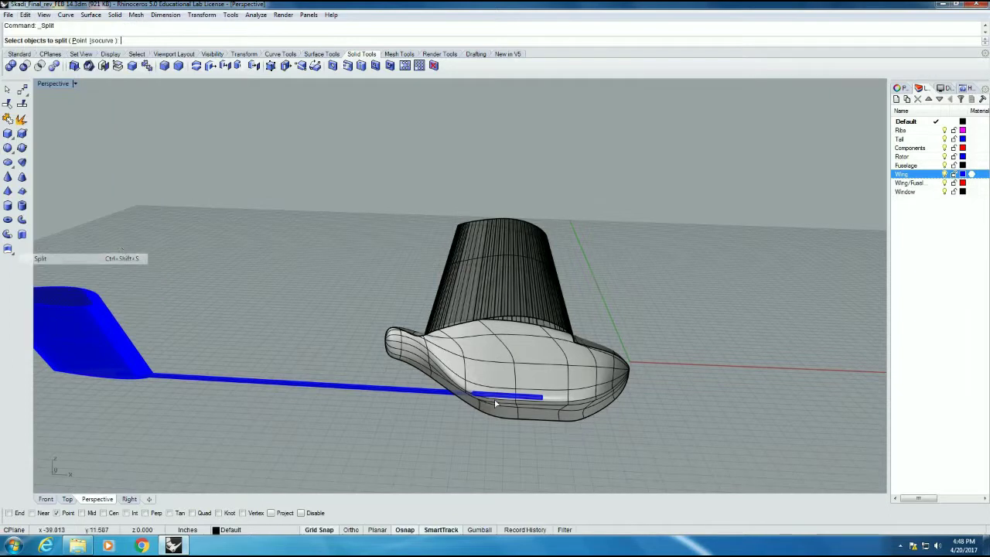
left_click(40, 258)
left_click(402, 391)
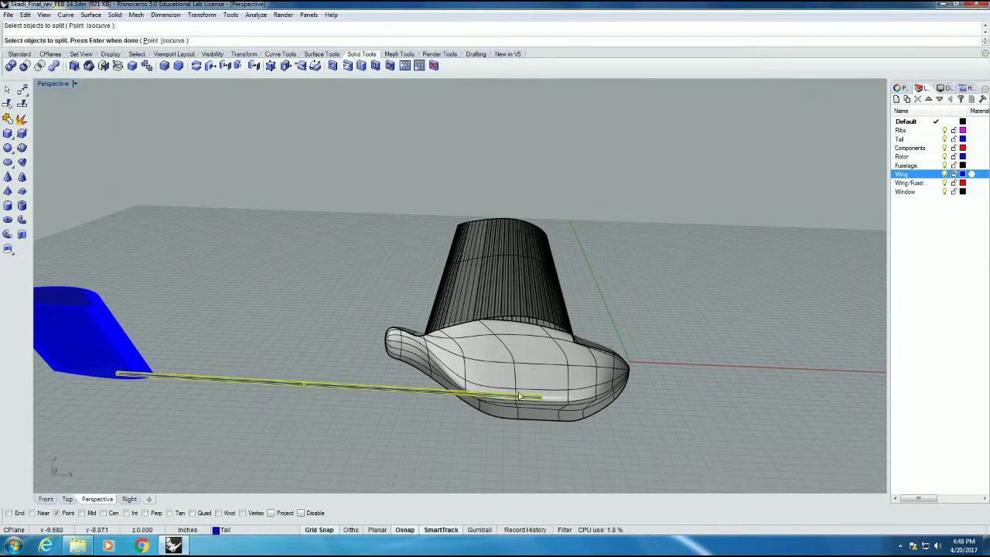
key("Return")
left_click(491, 381)
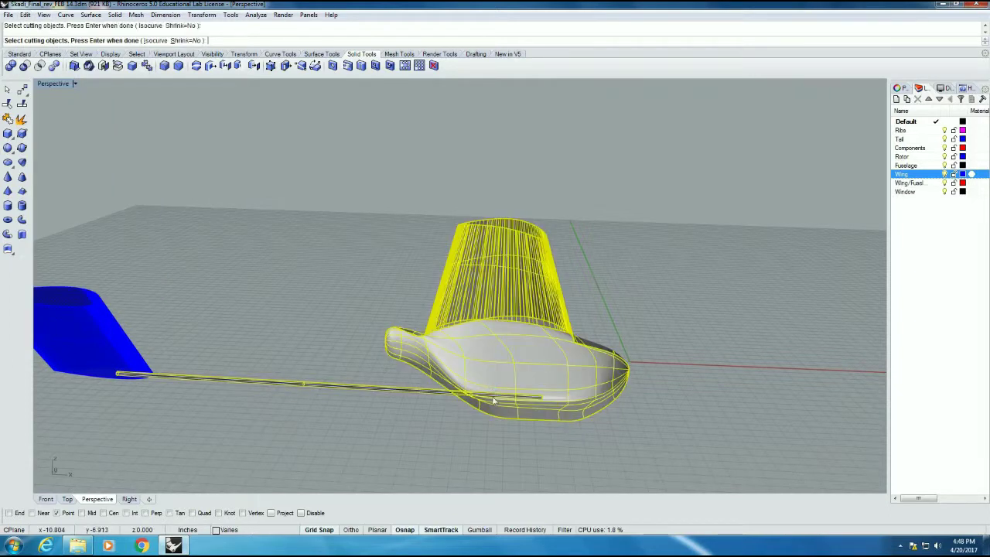
key("Return")
left_click(493, 396)
key("Delete")
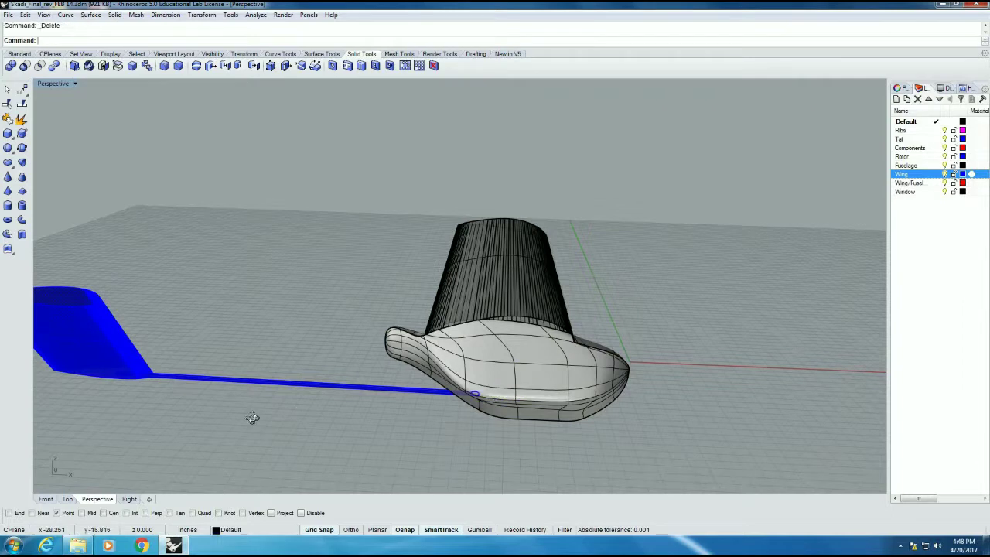
- Split the tail boom with the tail polysurface and delete the short boom piece inside the tail
right_click_drag(249, 415, 379, 383)
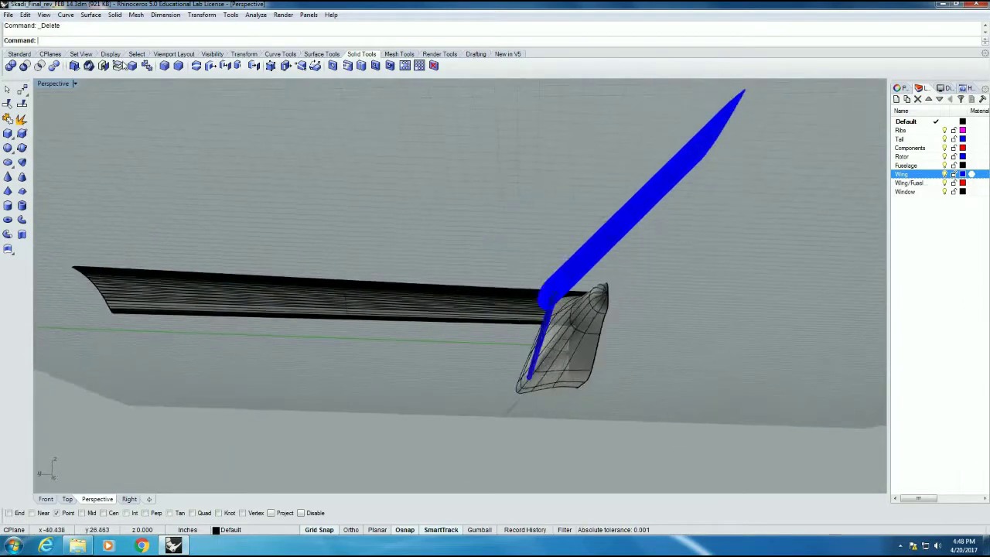
left_click(26, 14)
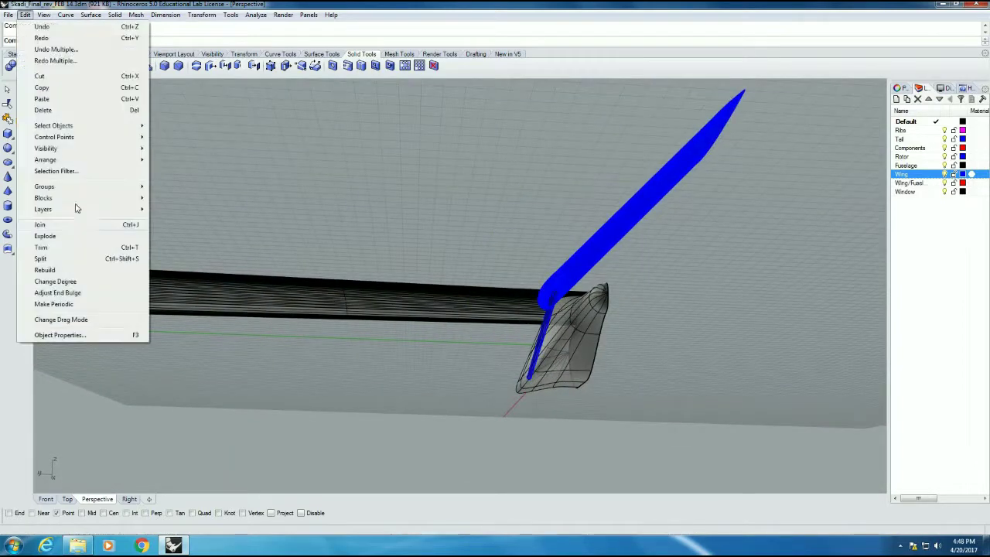
left_click(44, 259)
left_click(546, 326)
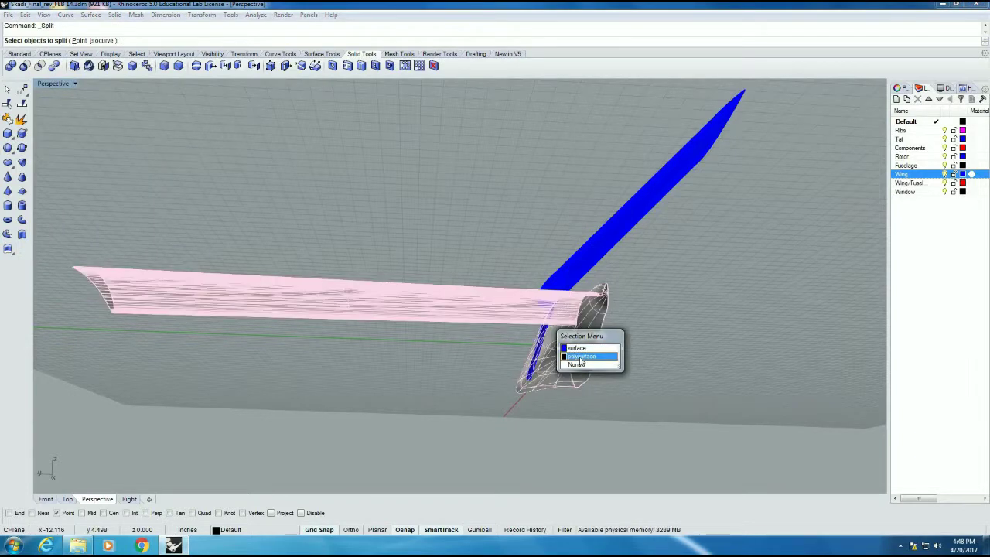
left_click(577, 348)
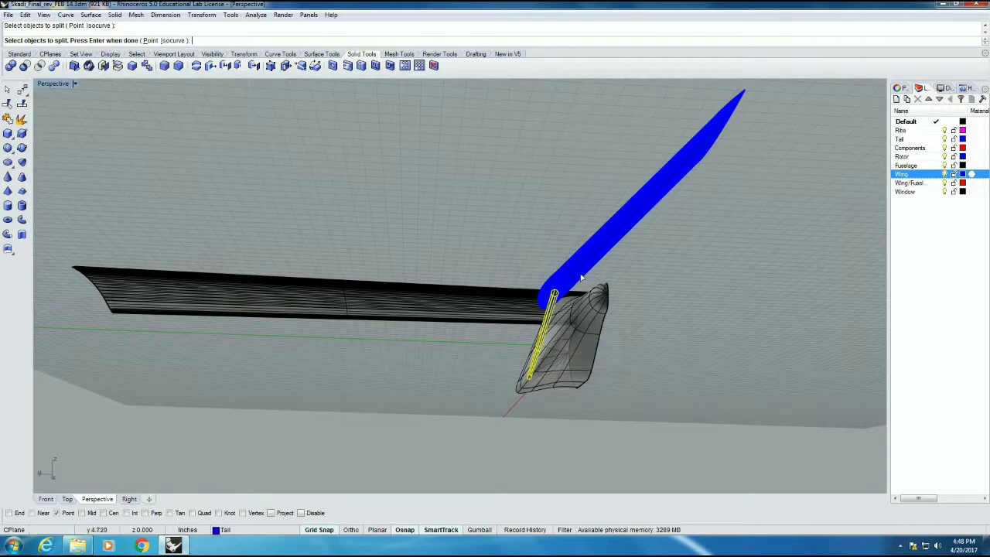
key("Return")
left_click(581, 270)
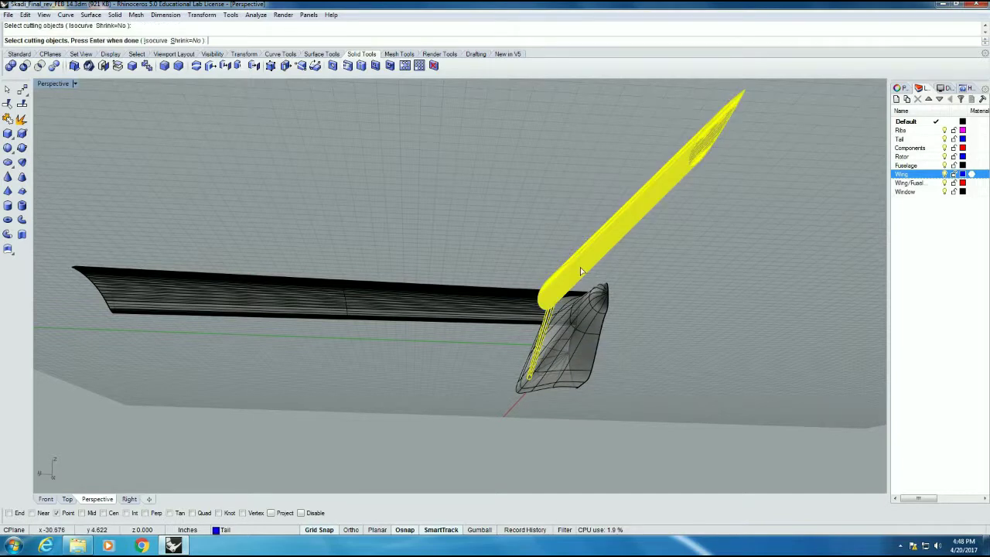
key("Return")
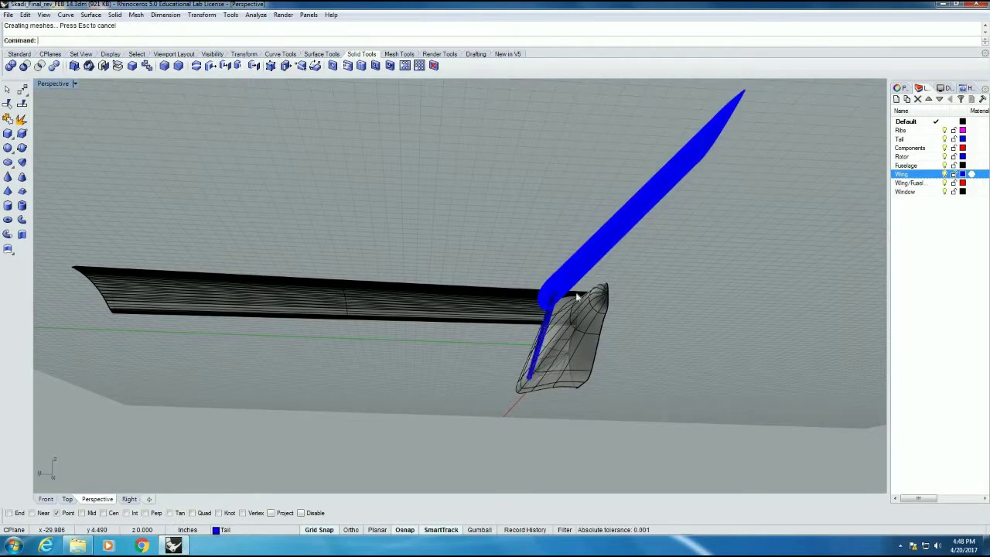
left_click(554, 298)
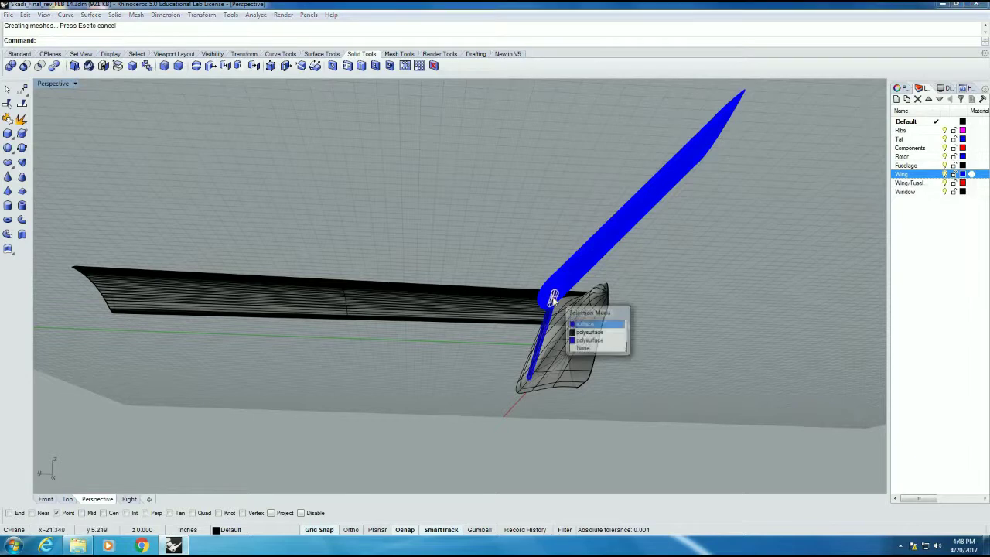
left_click(584, 332)
key("Delete")
- Boolean union the tail and the trimmed tail boom, check the result by selecting it, and clear the selection
right_click_drag(394, 400, 630, 384)
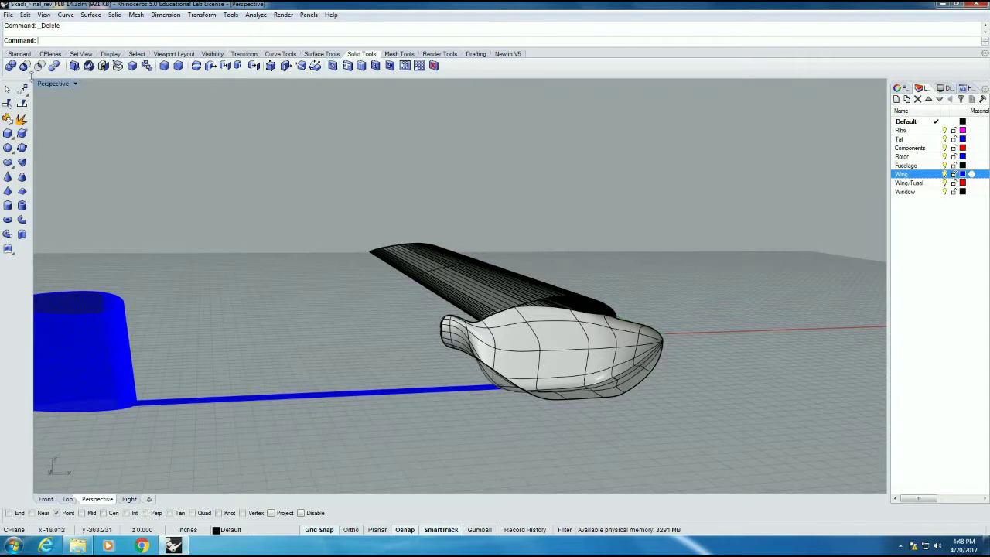
left_click(10, 66)
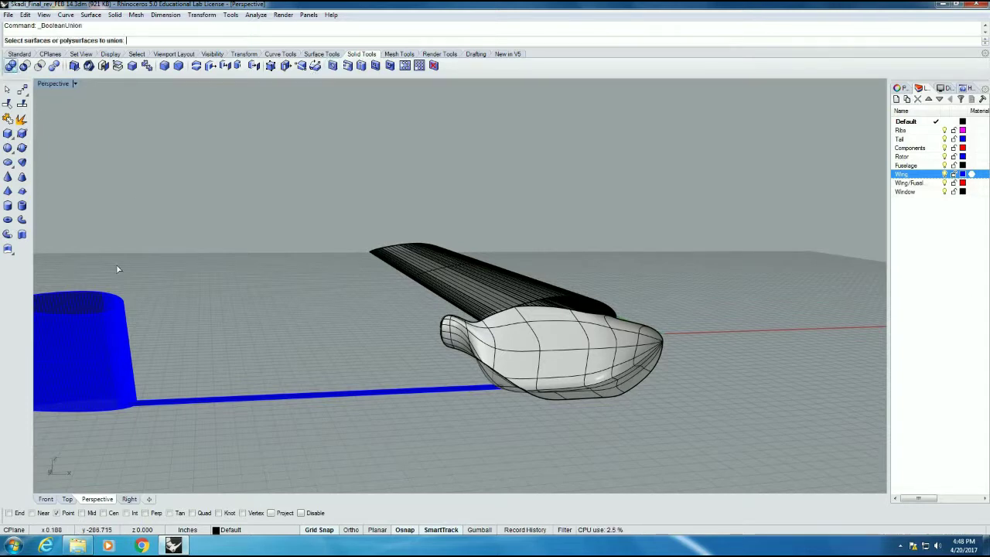
left_click(99, 356)
left_click(146, 402)
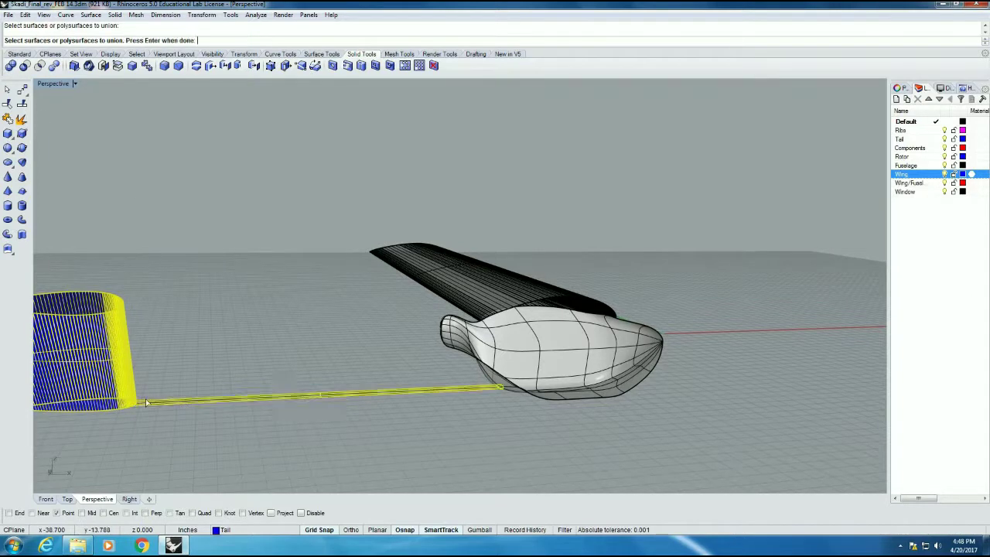
key("Return")
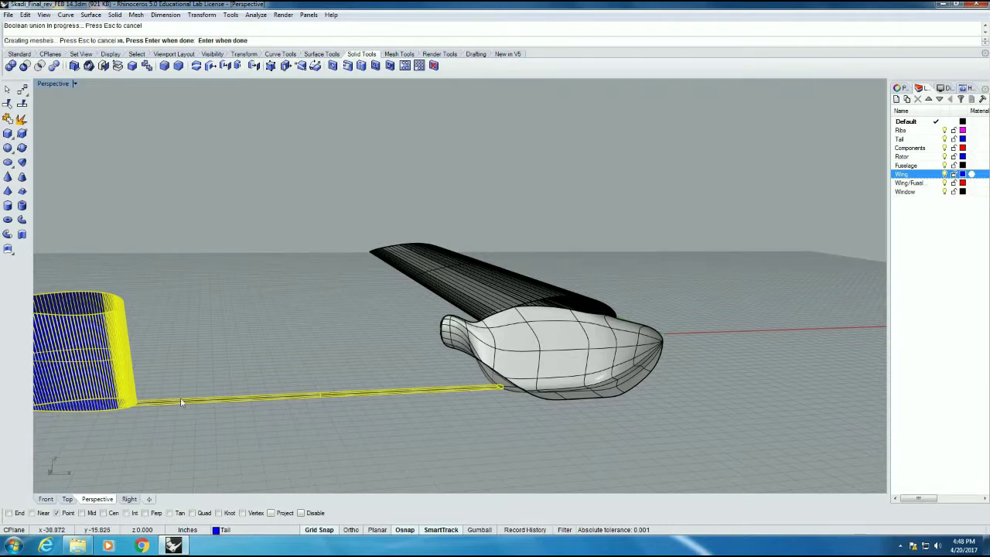
left_click(103, 365)
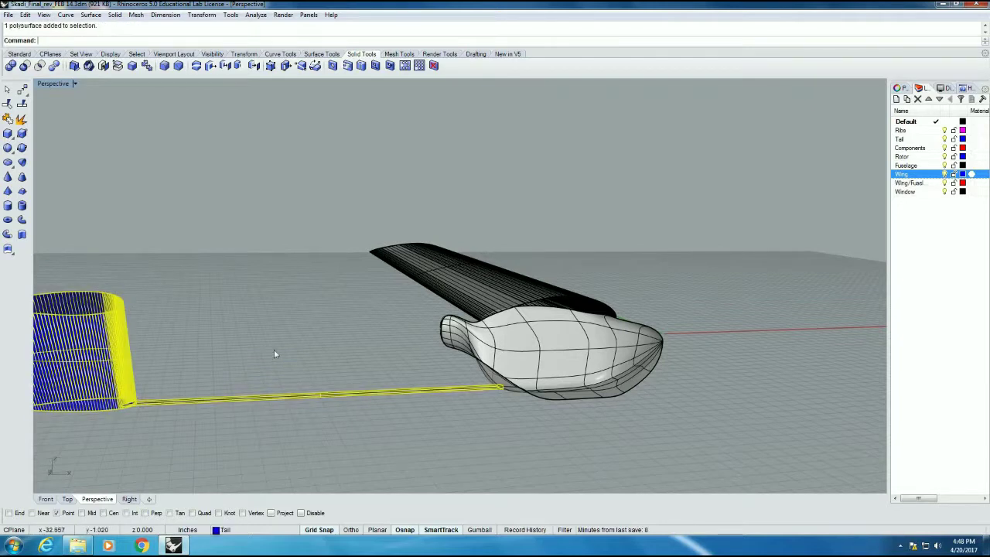
left_click(274, 351)
- Mirror a copy of the wing-fuselage body and the tail-boom body across the X axis
right_click_drag(327, 316, 294, 216)
left_click(201, 14)
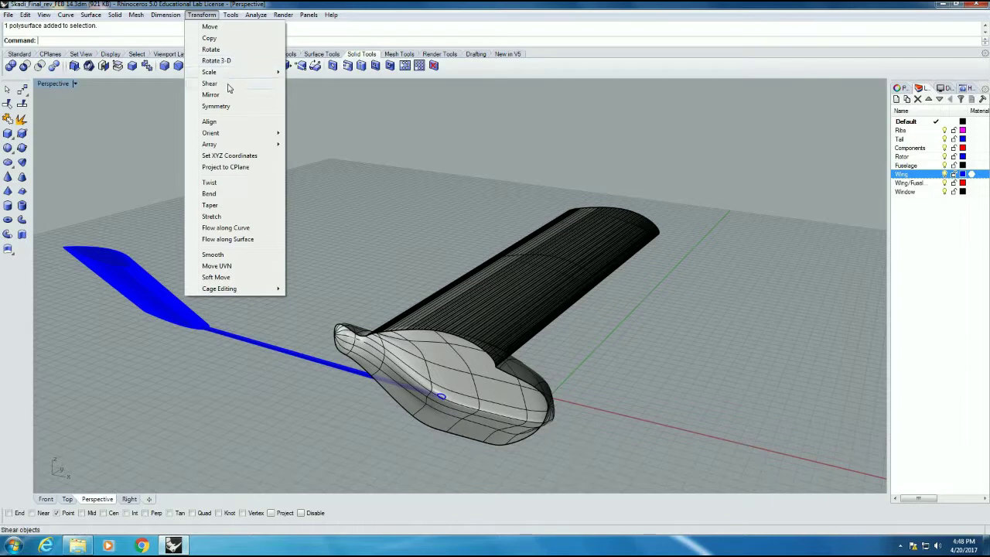
left_click(211, 94)
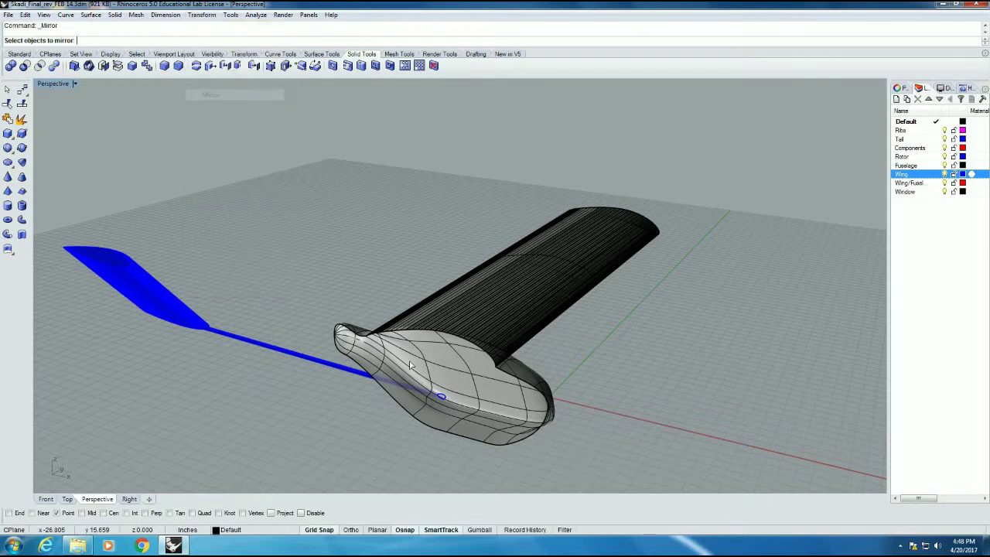
left_click(163, 300)
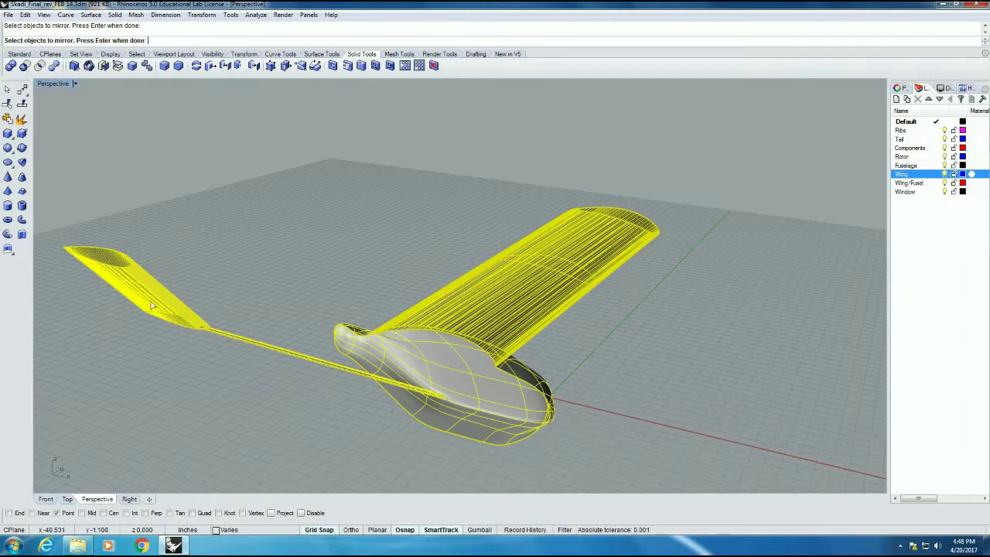
key("Return")
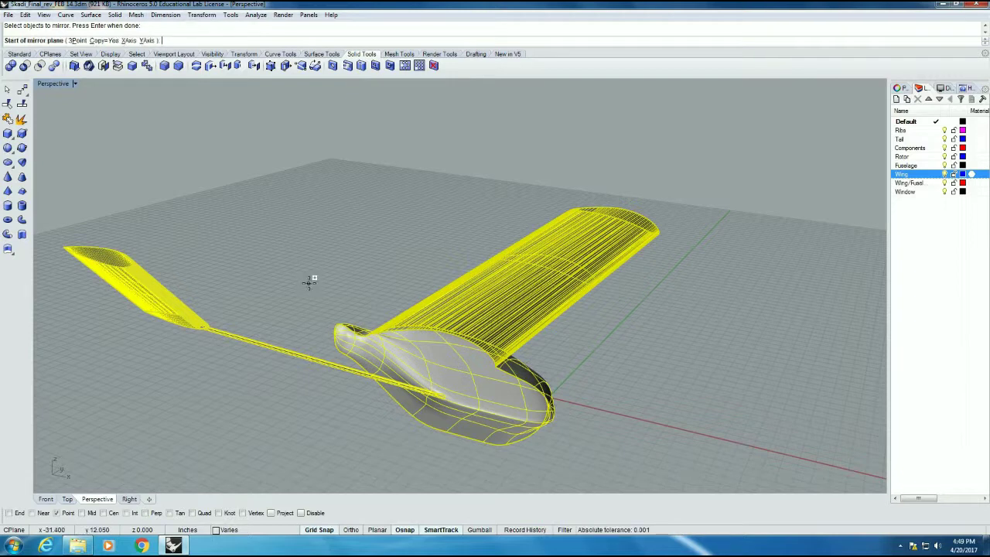
left_click(129, 41)
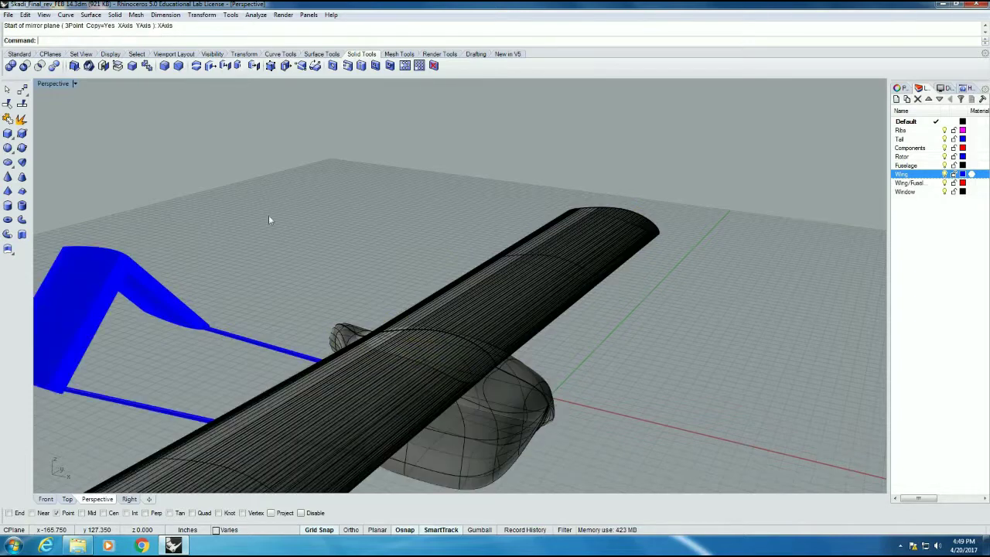
- Join the original and mirrored wing-fuselage halves into one polysurface, check it by selecting it, and clear the selection
mouse_move(361, 246)
right_mouse_down()
mouse_move(314, 225)
mouse_move(356, 240)
right_mouse_up()
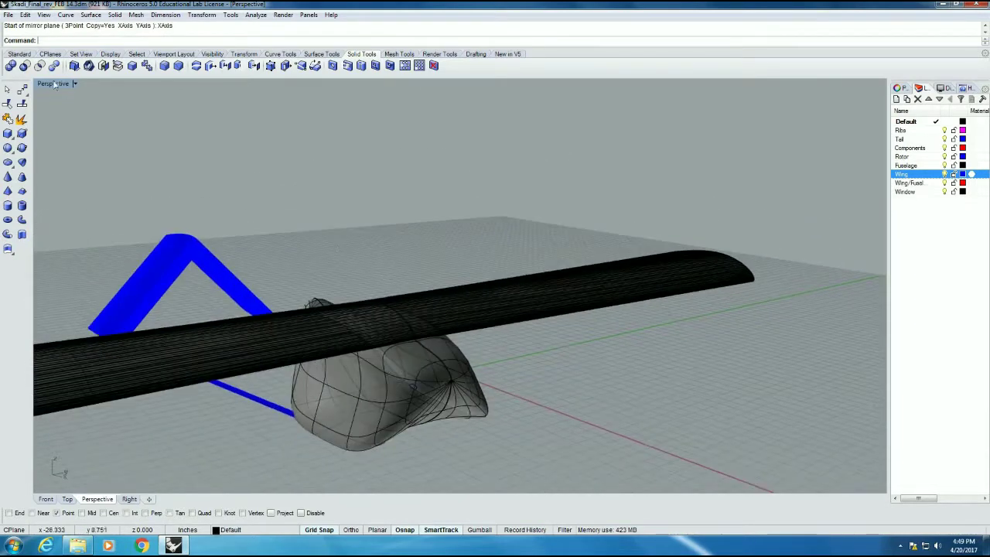
left_click(25, 14)
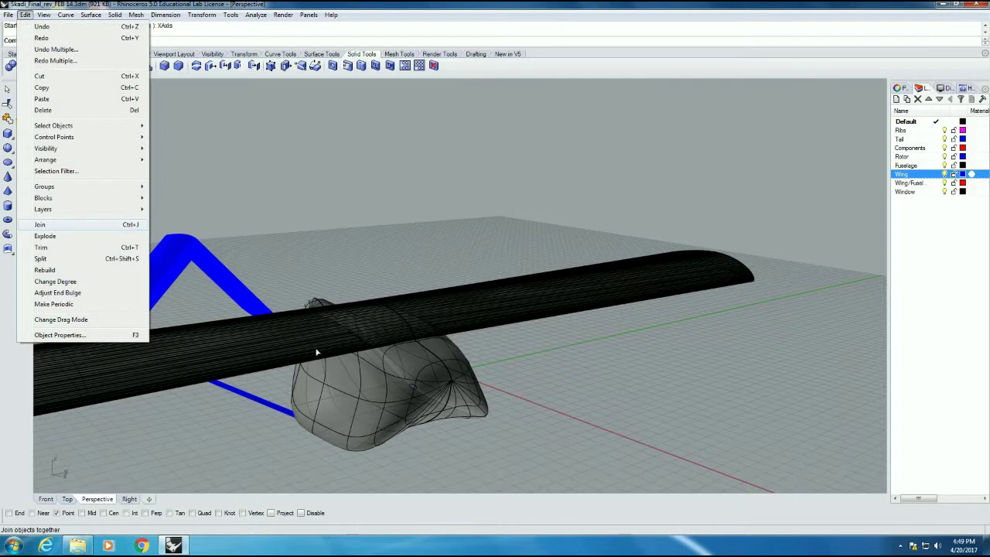
left_click(48, 225)
left_click(424, 348)
left_click(502, 316)
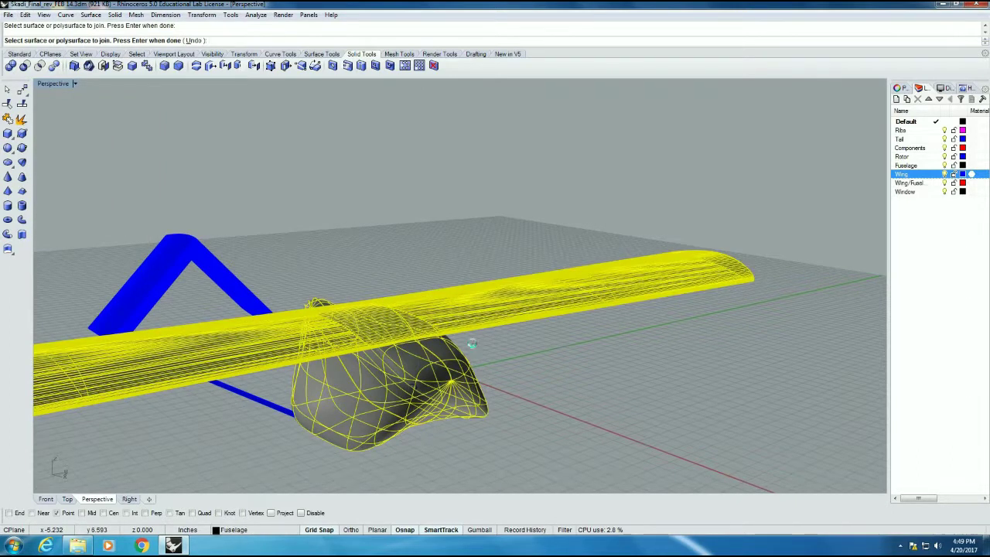
key("Return")
right_click_drag(385, 272, 368, 276)
left_click(364, 325)
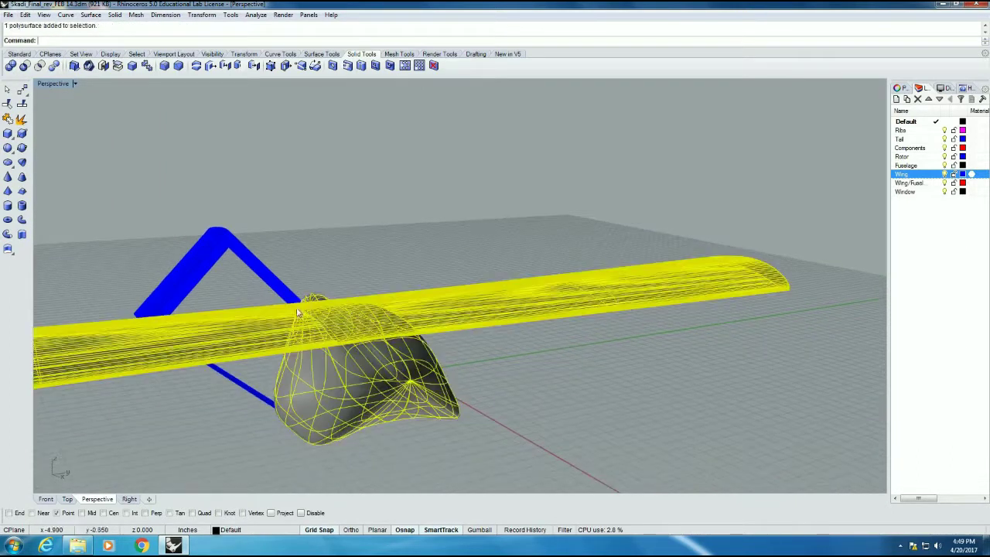
left_click(301, 259)
- Boolean union the original and mirrored tail-boom halves, check the result by selecting it, and clear the selection
right_click_drag(337, 239, 115, 340)
left_click(67, 339)
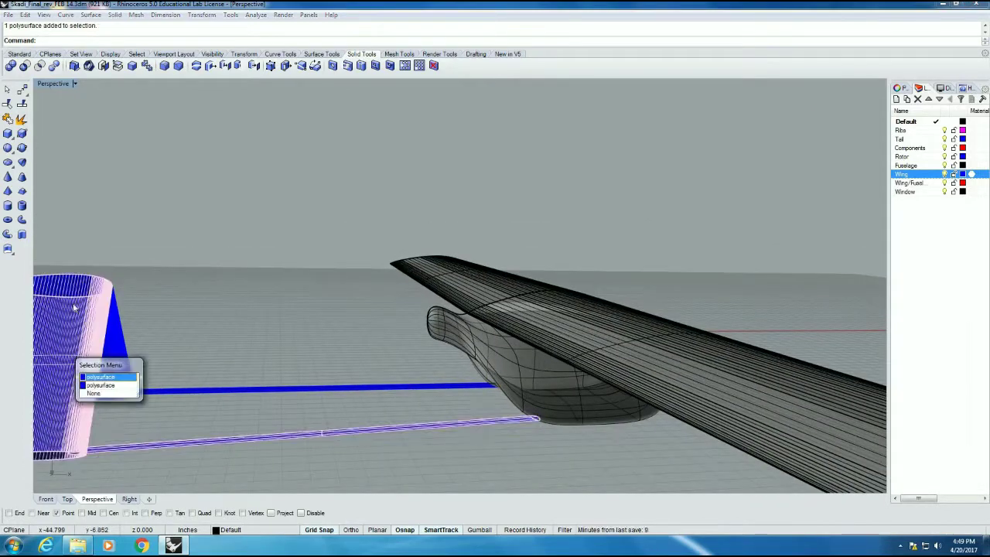
left_click(95, 136)
left_click(10, 66)
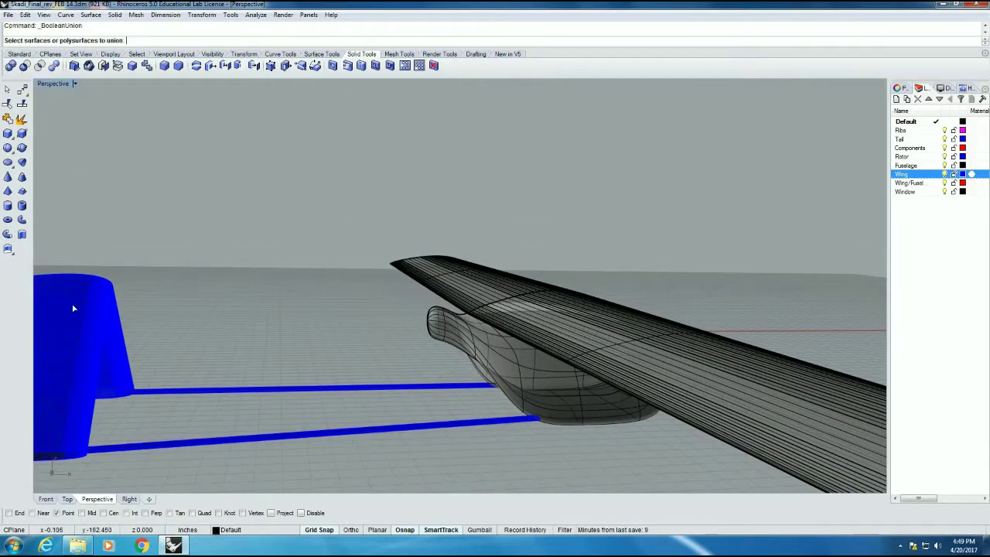
left_click(71, 383)
left_click(108, 401)
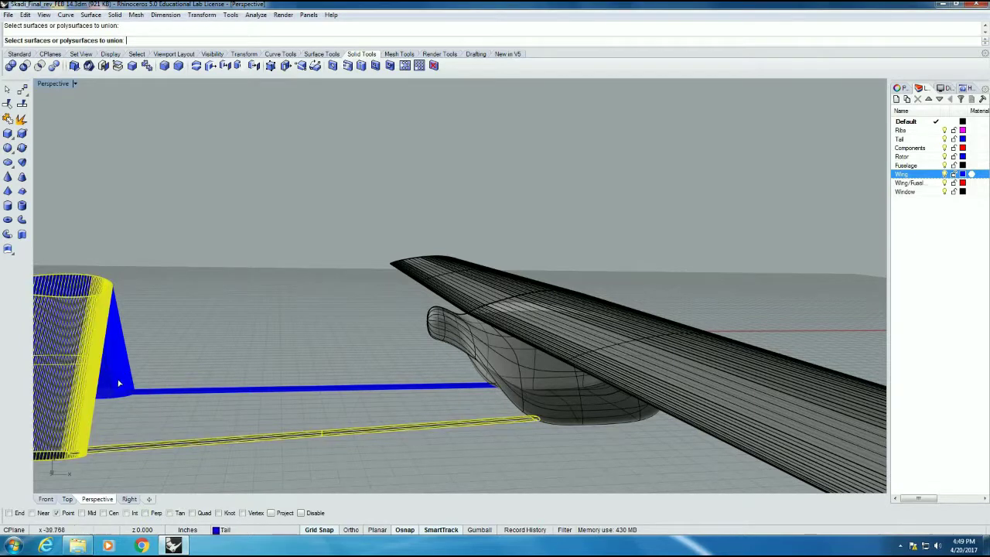
left_click(119, 383)
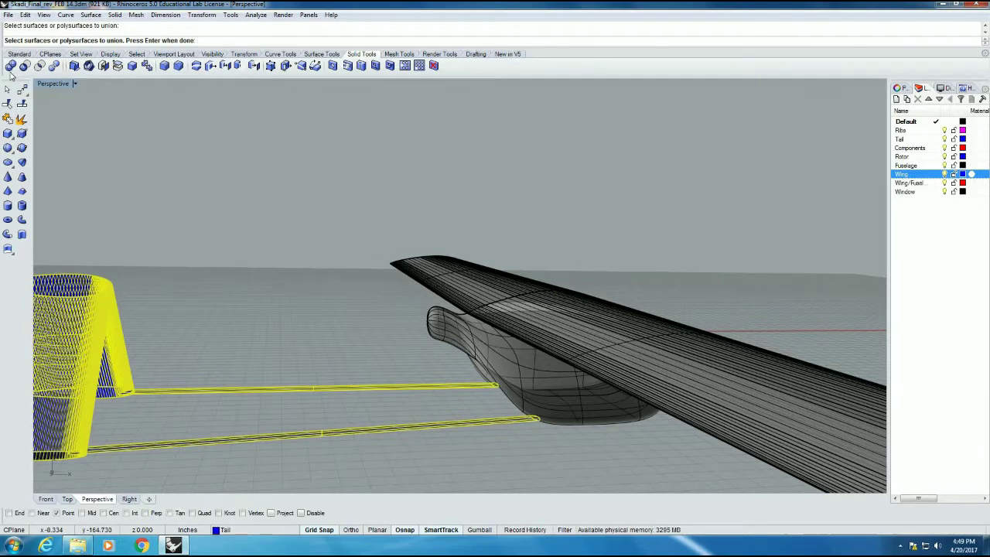
key("Return")
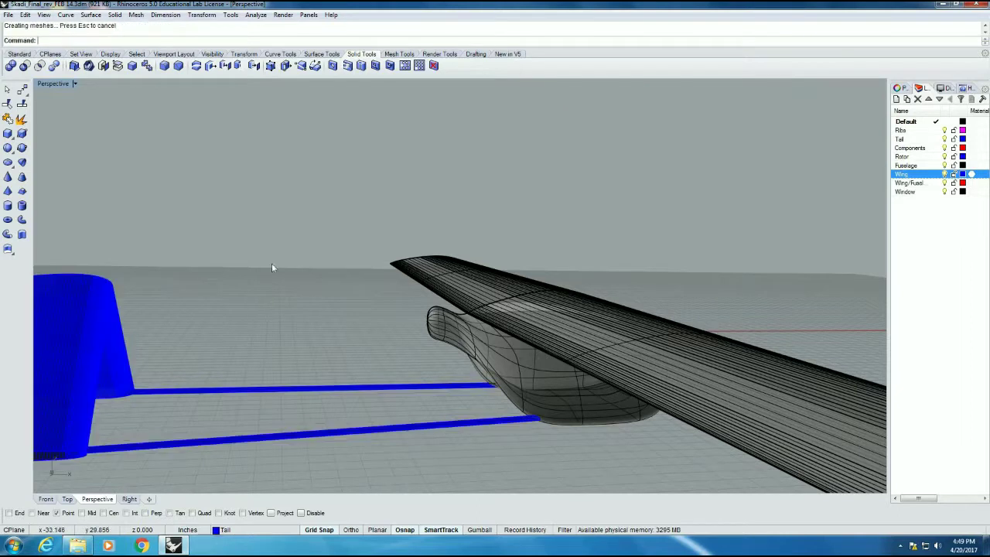
left_click(103, 320)
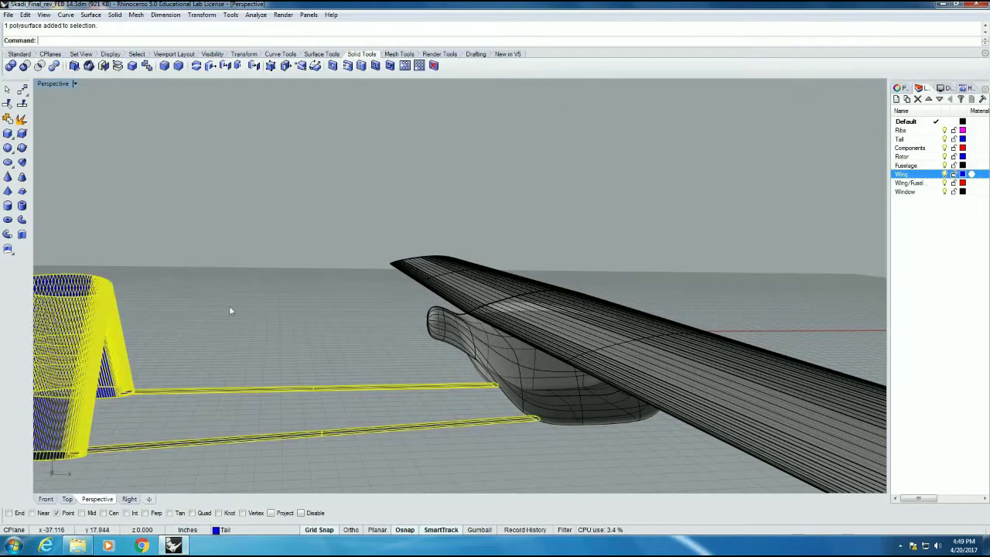
left_click(409, 352)
- Try to Boolean union the complete tail and booms with the joined wing-fuselage body
right_click_drag(230, 247, 272, 253)
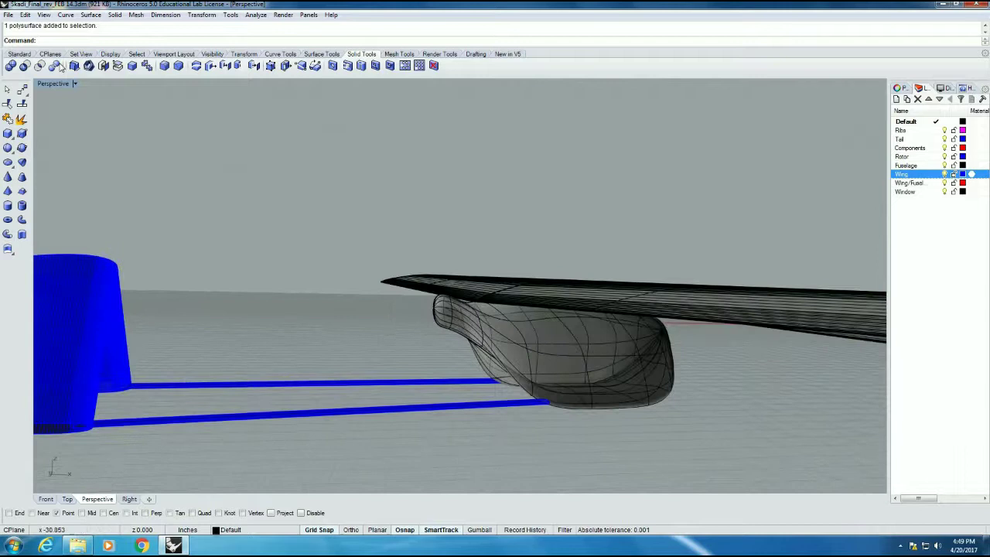
left_click(12, 67)
left_click(207, 384)
left_click(539, 332)
key("Return")
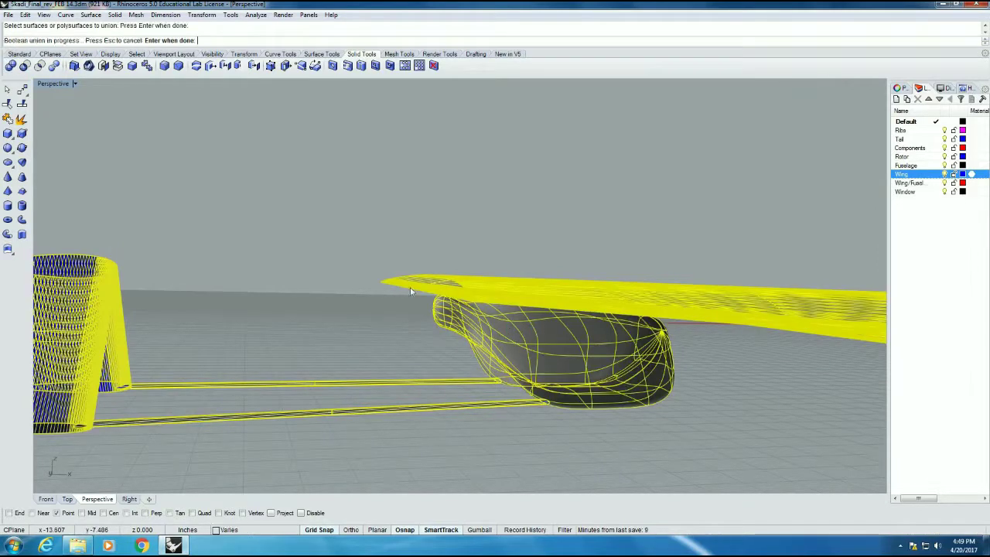
key("Return")
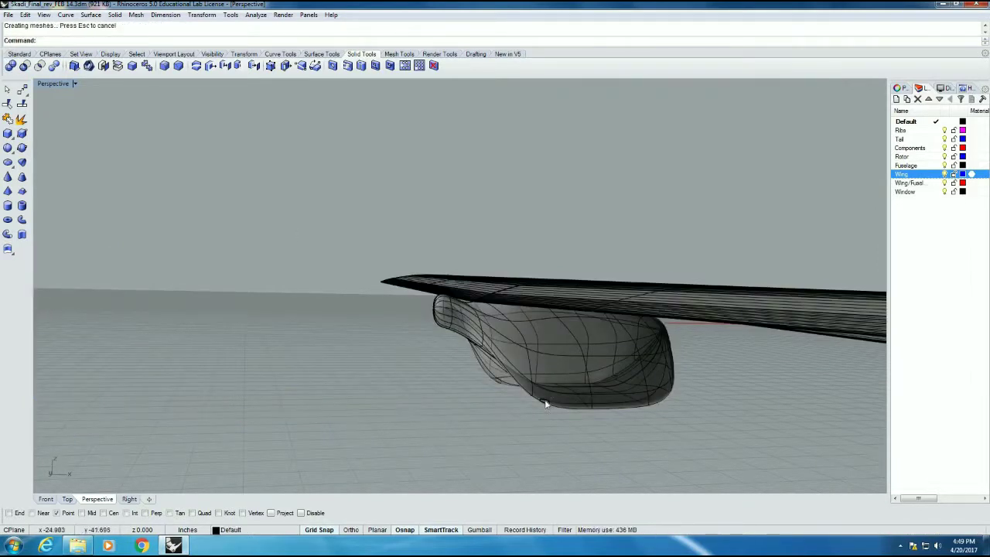
left_click(304, 321)
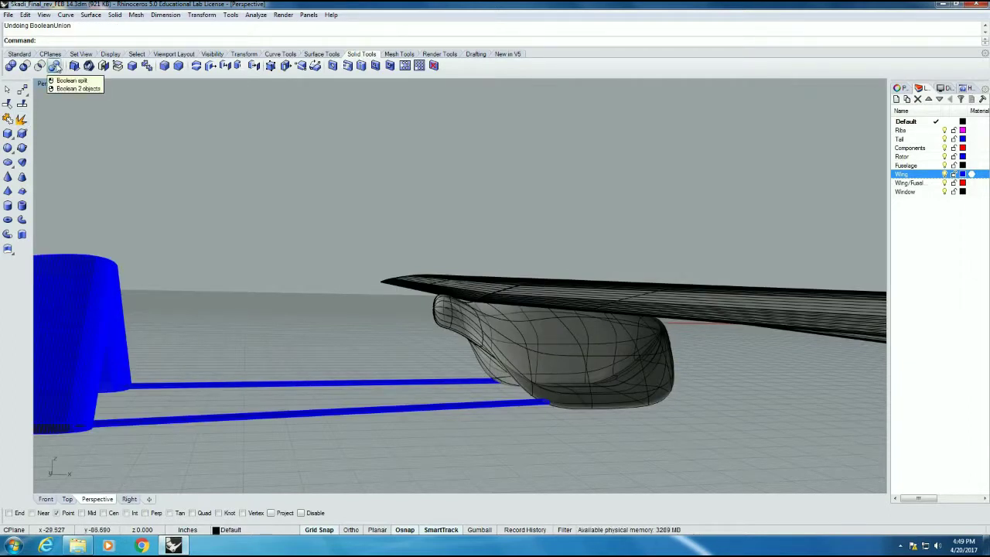
- Boolean split the joined wing-fuselage body and the tail-boom body, using the tail-boom body as the cutting object
left_click(54, 66)
left_click(551, 317)
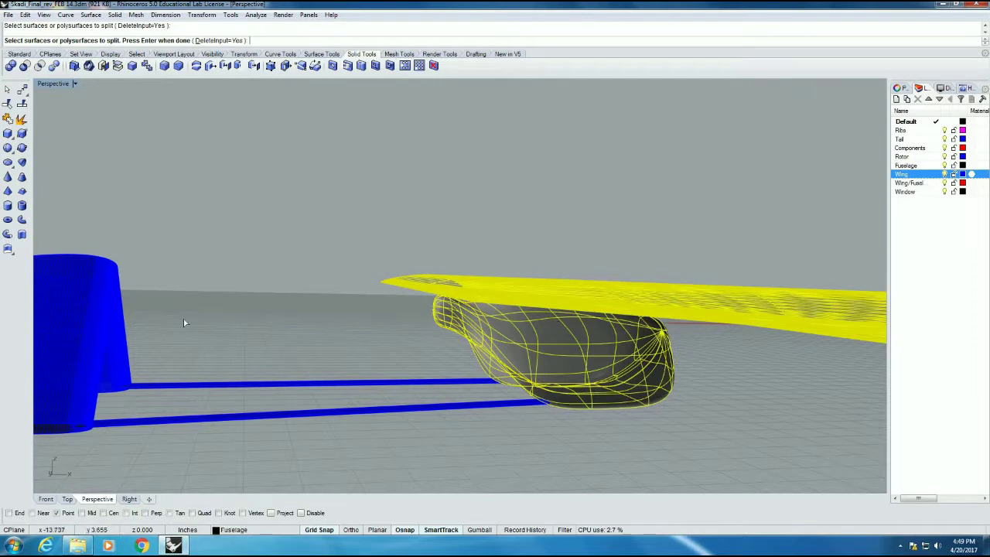
left_click(86, 327)
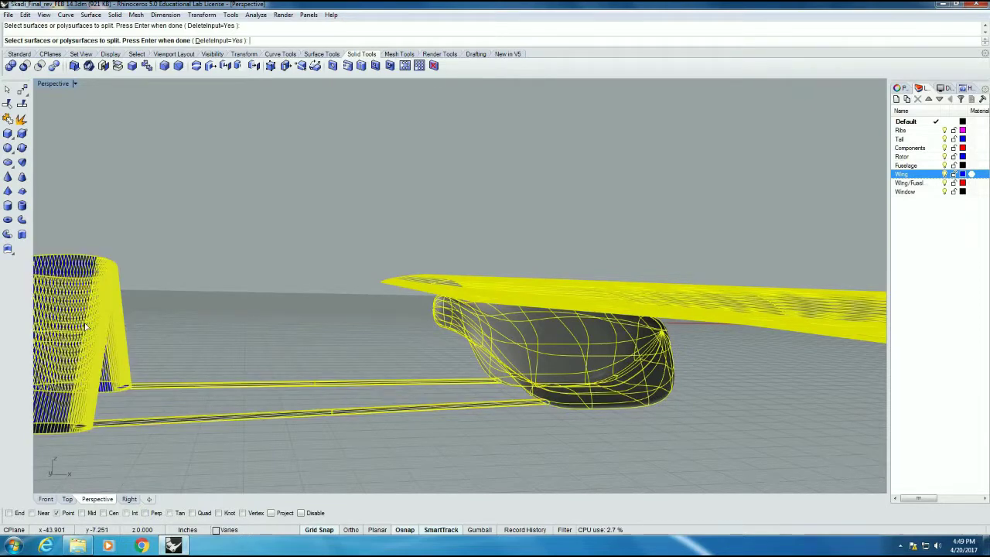
key("Return")
left_click(71, 305)
key("Return")
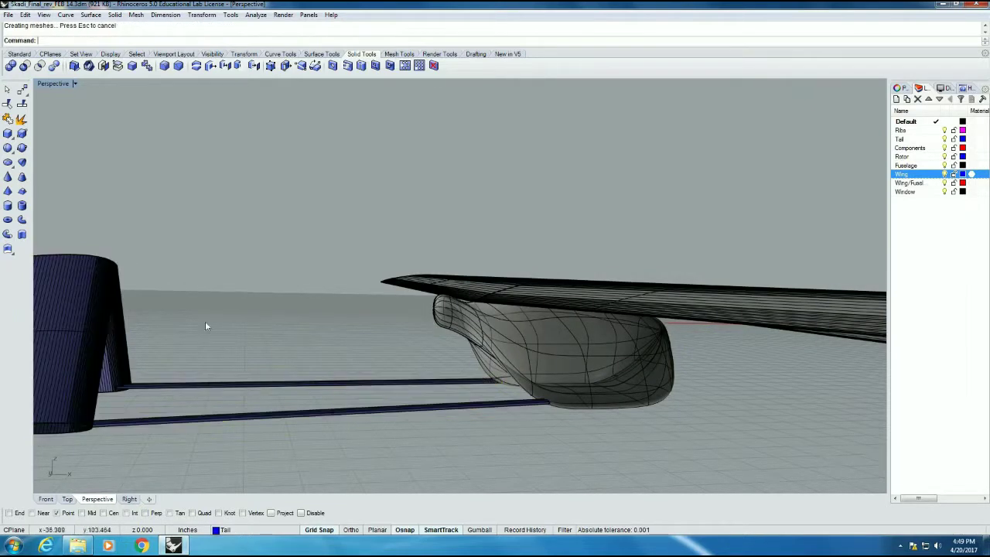
- Delete the leftover blue tail-boom polysurface, check the remaining aircraft body by selecting it, and clear the selection
left_click(83, 320)
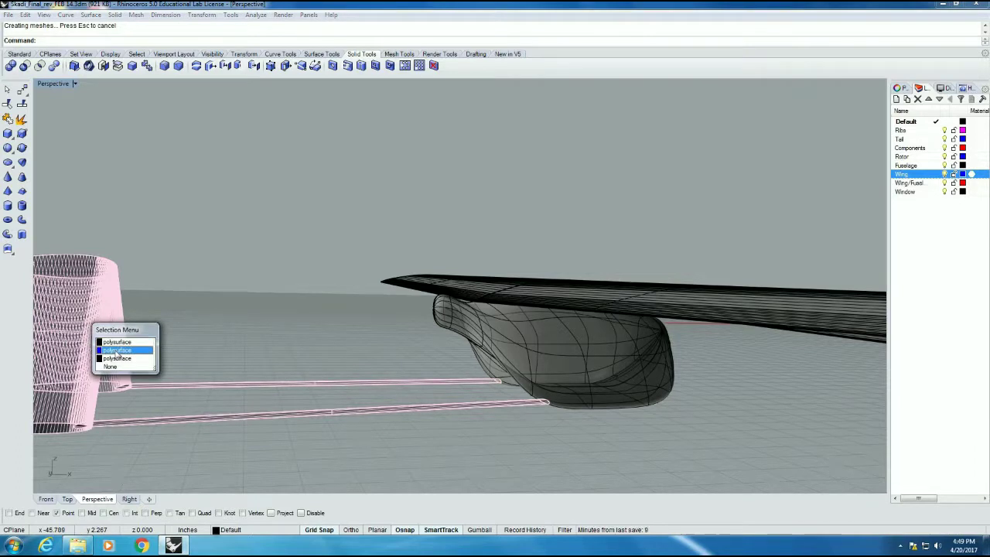
left_click(116, 350)
key("Delete")
left_click(88, 337)
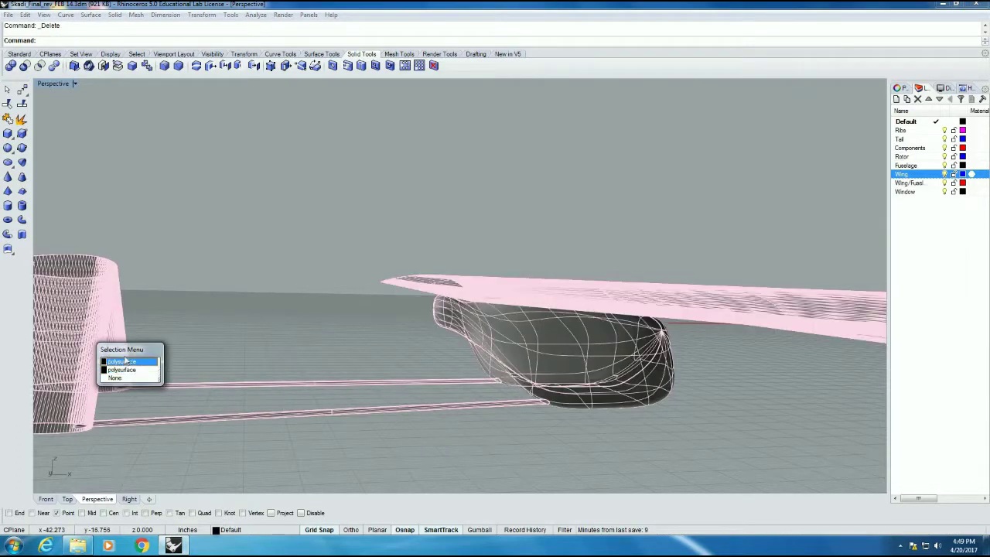
left_click(228, 330)
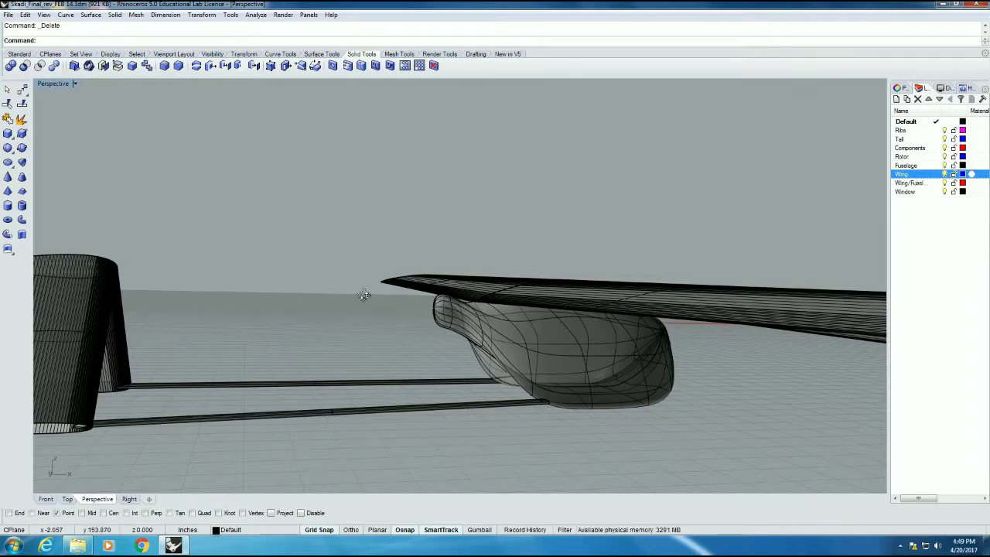
right_click_drag(364, 295, 669, 302)
left_click(531, 338)
left_click(567, 365)
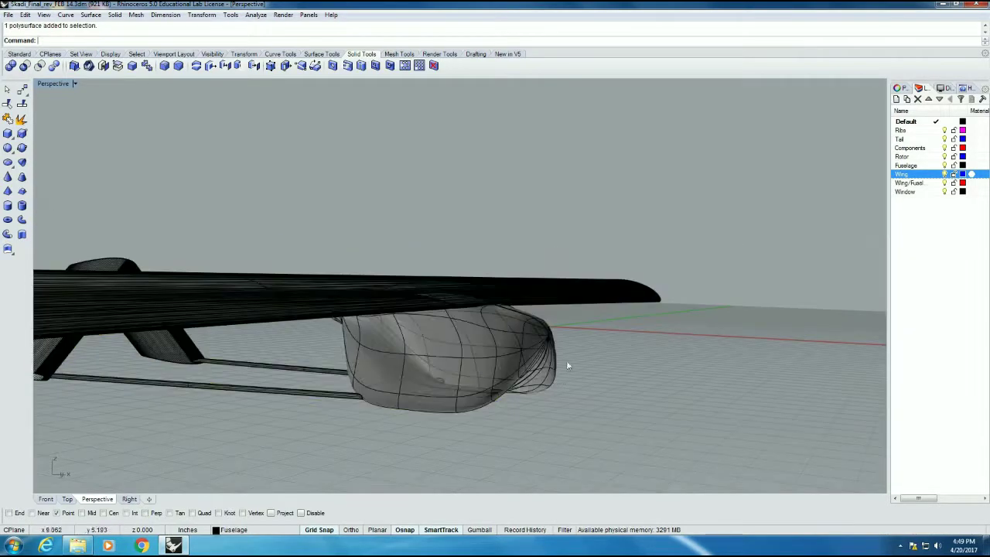
- Cap the planar holes of the complete aircraft polysurface, check the capped body by selecting it, and clear the selection
right_click_drag(344, 438, 500, 306)
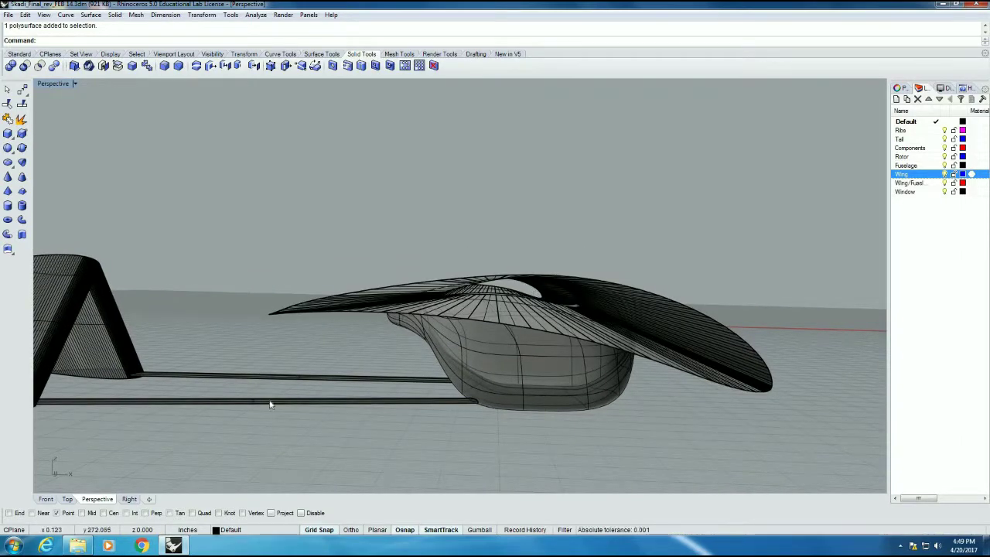
right_click_drag(283, 419, 470, 320)
left_click(471, 320)
right_click_drag(664, 315, 571, 314)
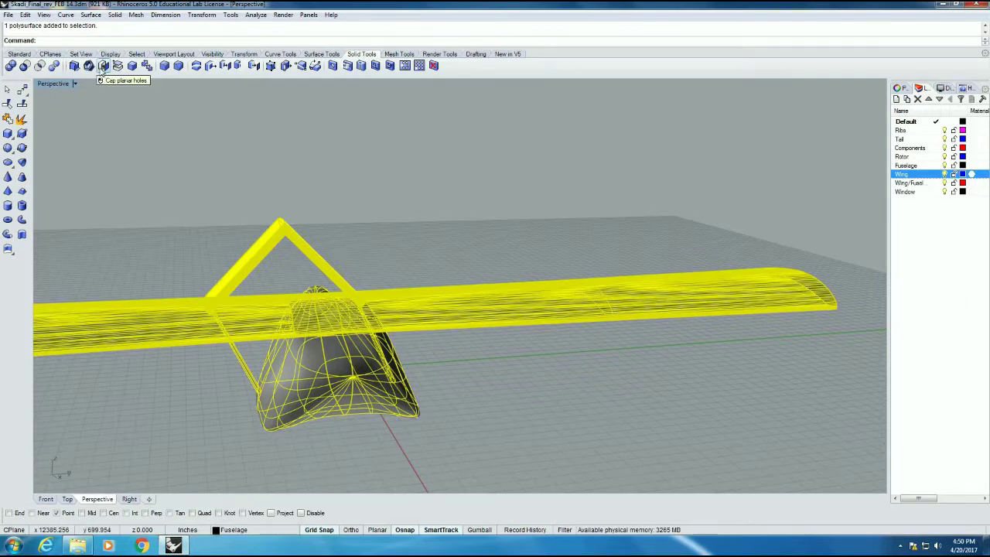
right_click_drag(129, 225, 232, 213)
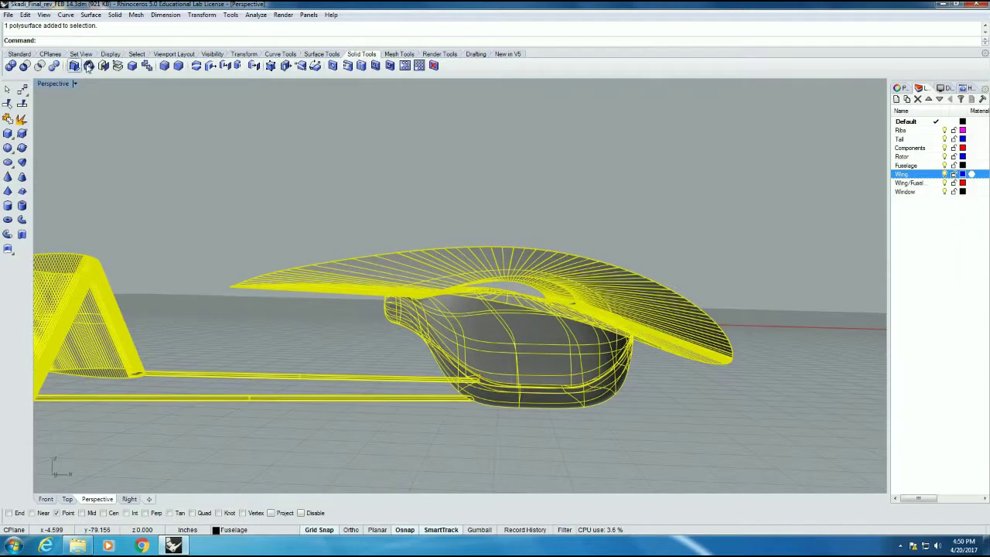
left_click(105, 66)
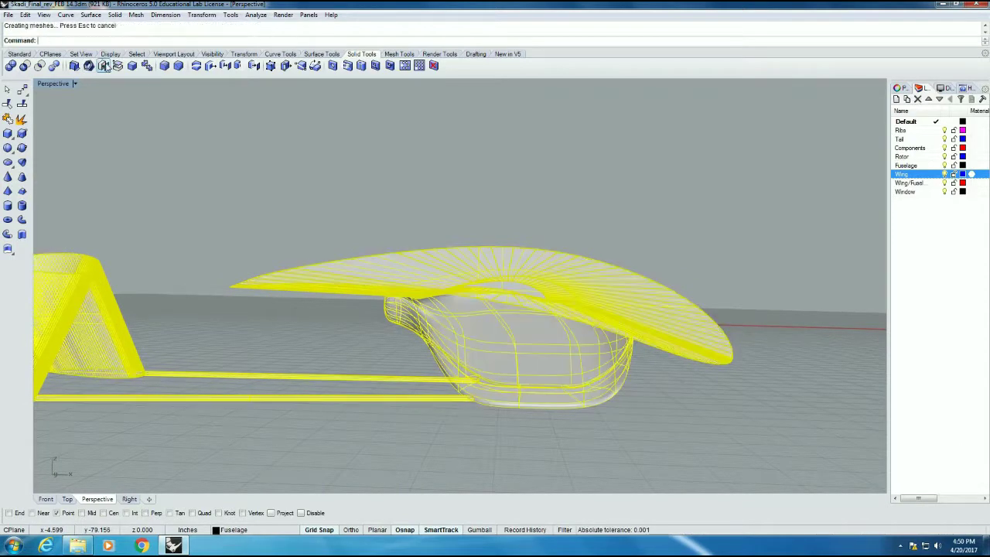
left_click(391, 210)
left_click(534, 292)
left_click(672, 443)
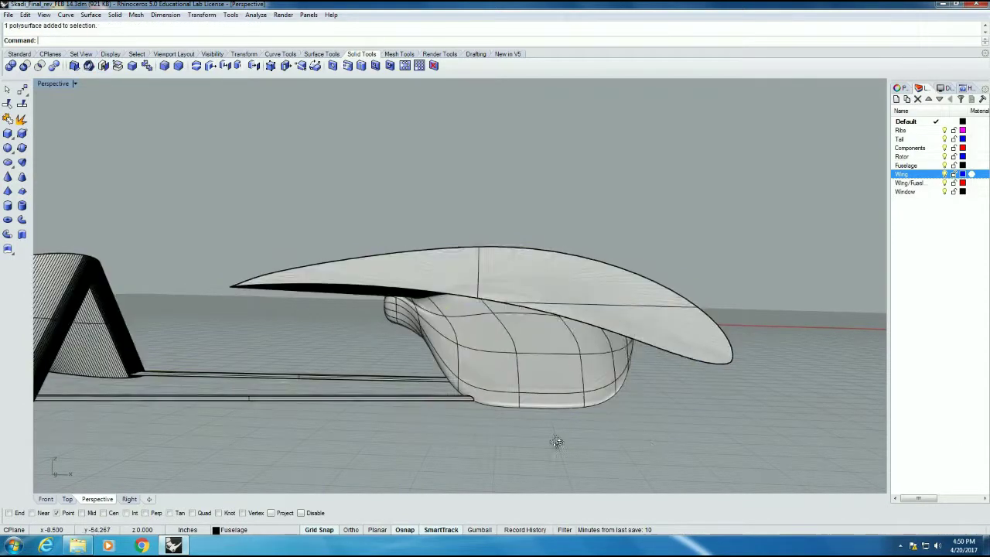
- Examine the capped aircraft from all around, including the wing tips, tail ends, booms and fuselage nose
right_click_drag(557, 442, 553, 309)
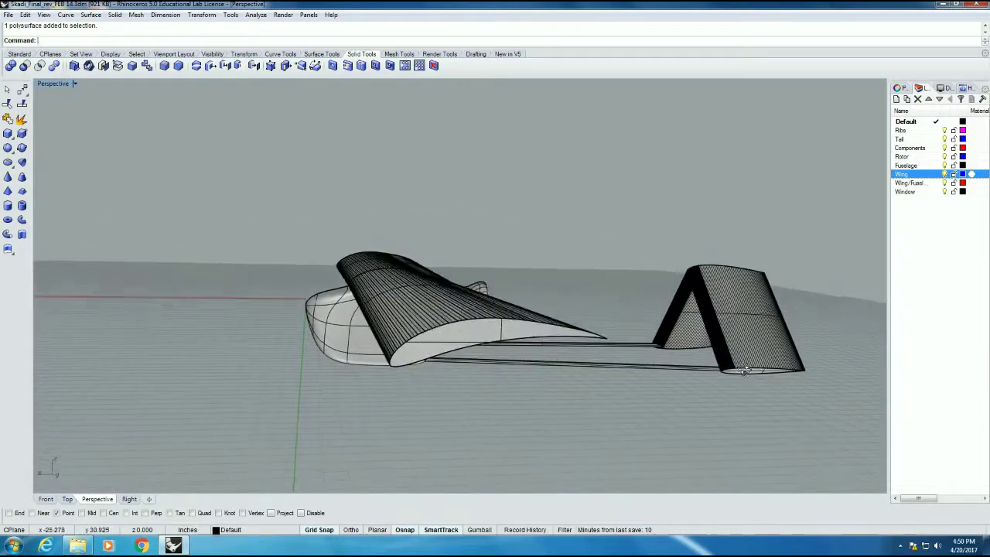
right_click_drag(744, 368, 642, 292)
scroll(648, 337, "down", 9)
scroll(606, 378, "up", 9)
scroll(578, 363, "down", 3)
scroll(640, 292, "down", 2)
scroll(640, 293, "up", 4)
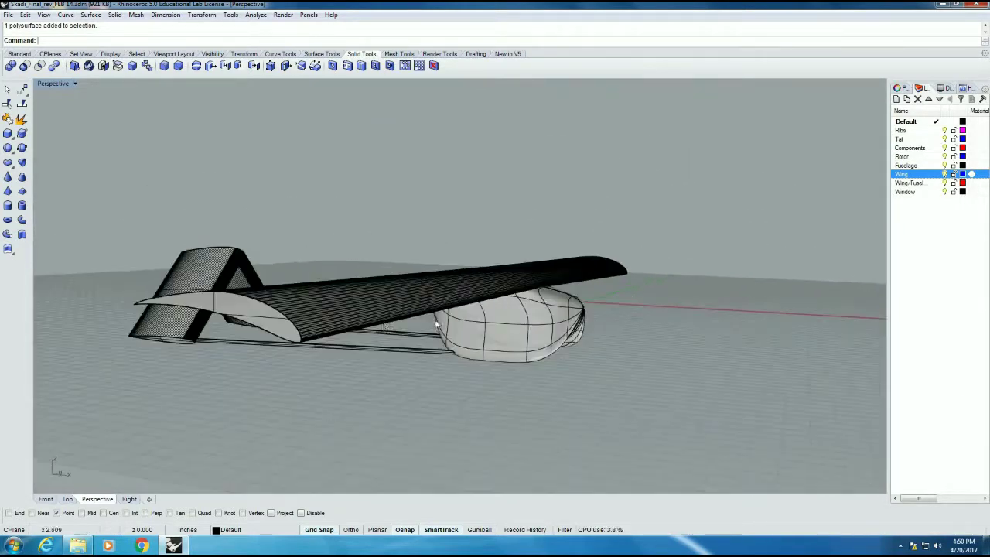
scroll(371, 283, "up", 4)
right_click_drag(623, 340, 551, 322)
right_click_drag(676, 298, 609, 282)
right_click_drag(666, 293, 391, 277)
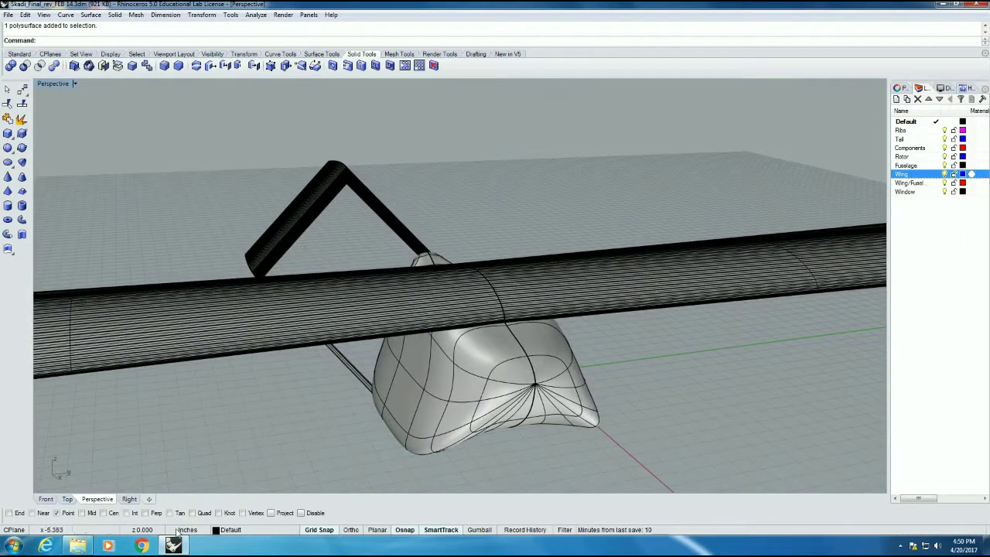